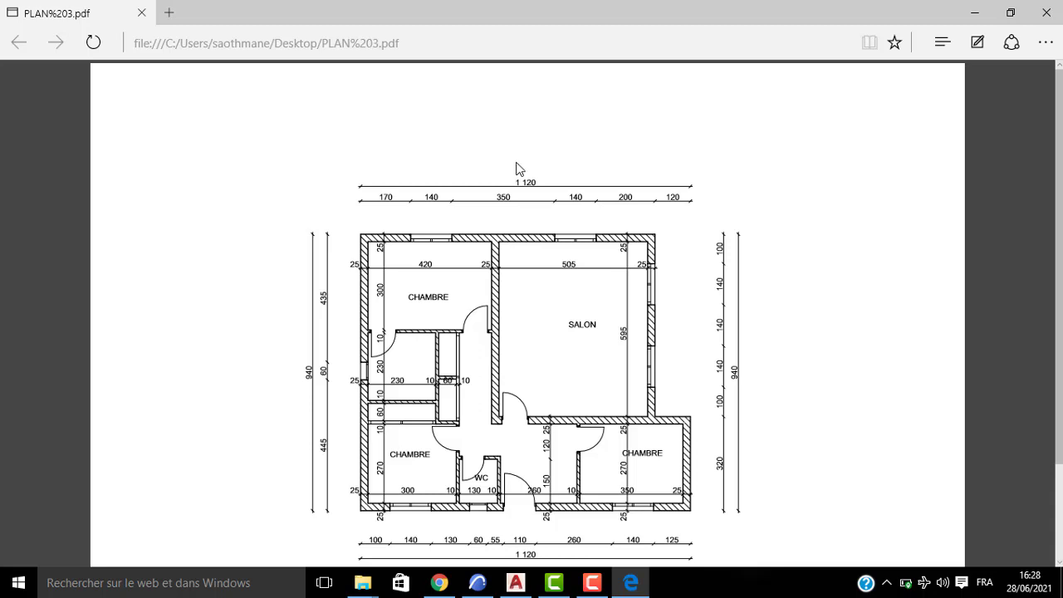
Look over the PLAN 3 floor plan PDF, close it and switch to AutoCAD
scroll(525, 332, down, 1)
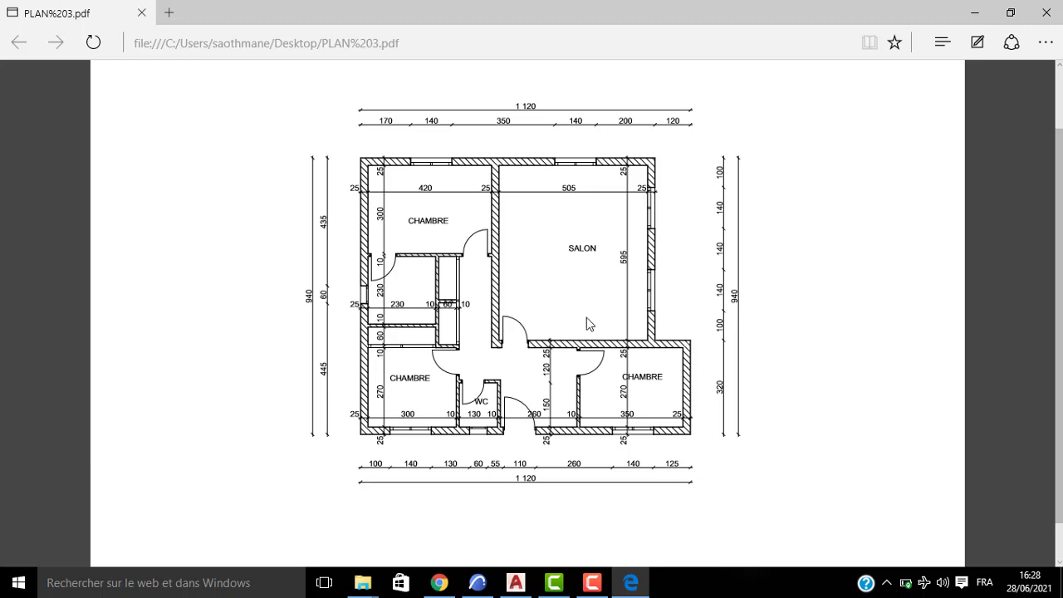
click(1047, 12)
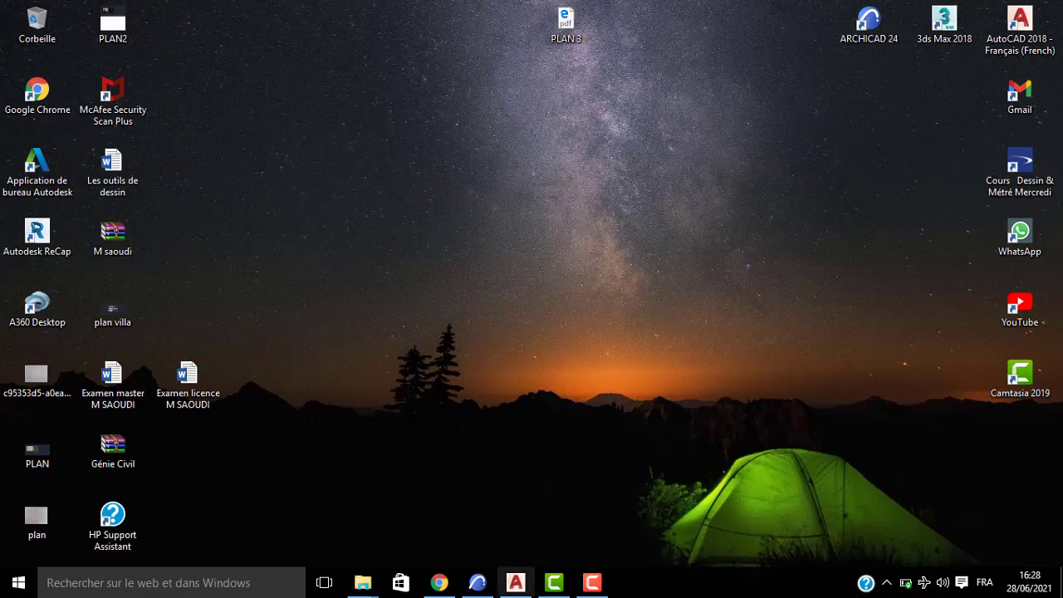
click(516, 584)
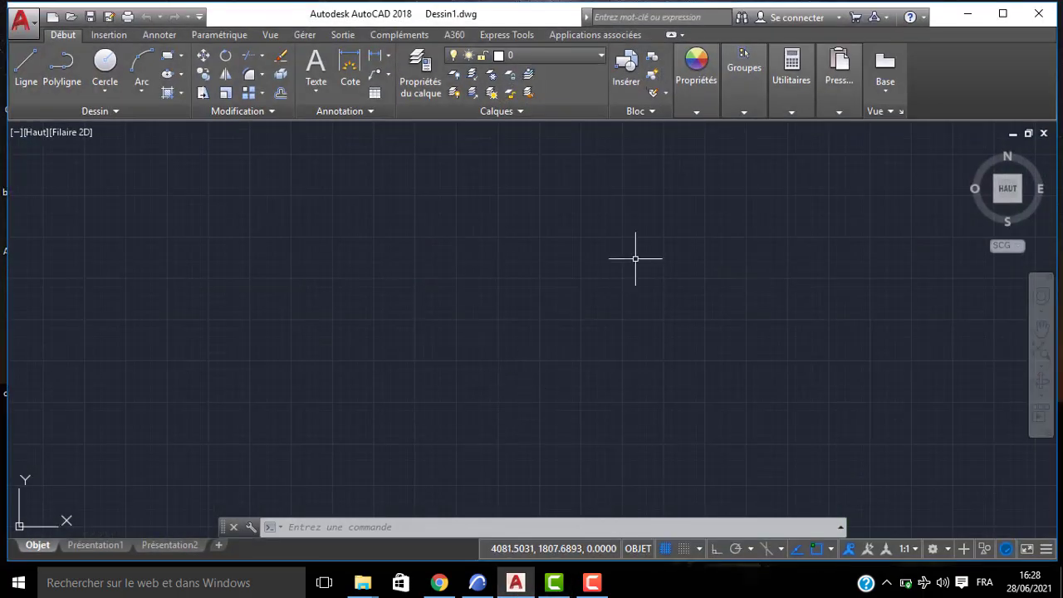
Import the PLAN 3 PDF from the desktop into the drawing at scale 1 with the default options
click(117, 36)
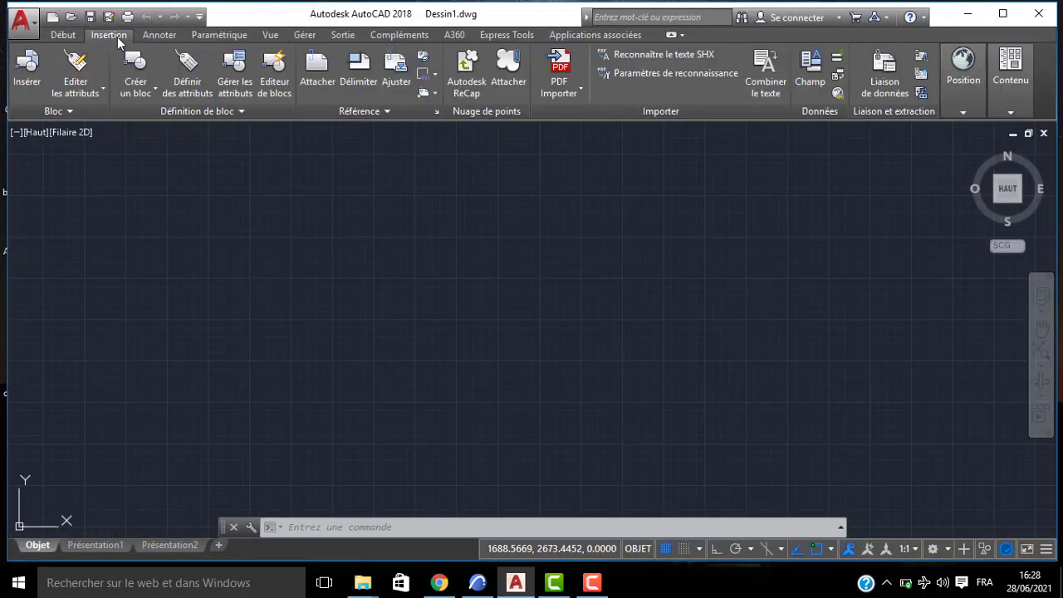
click(568, 97)
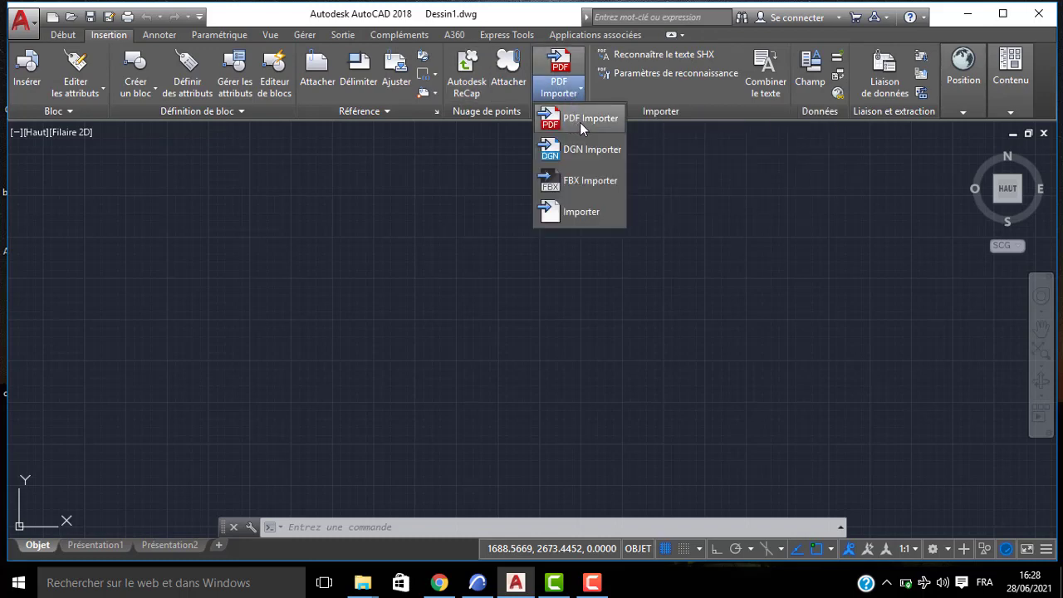
click(580, 122)
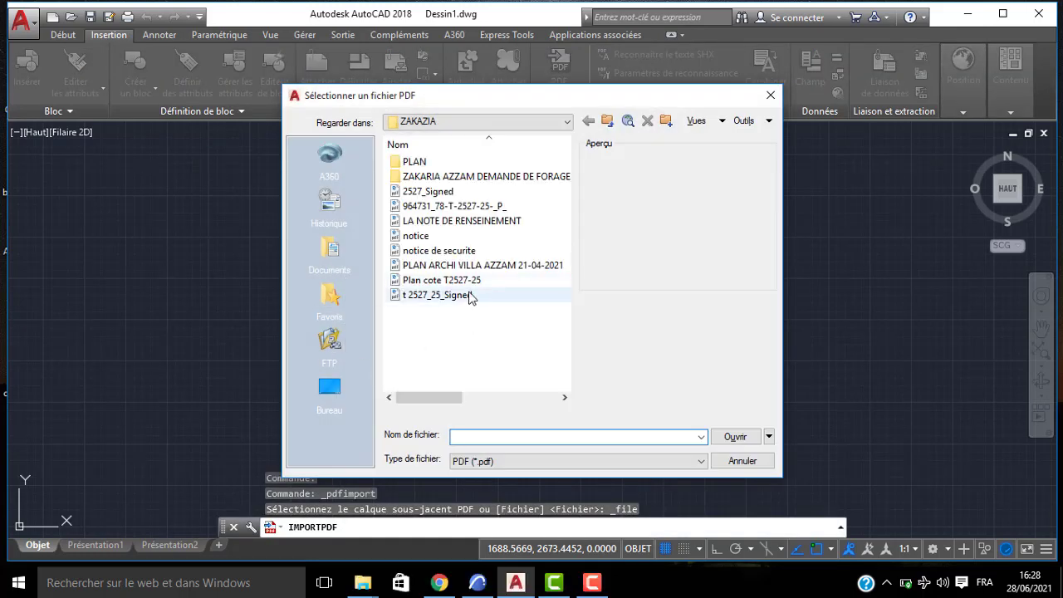
click(349, 394)
click(429, 238)
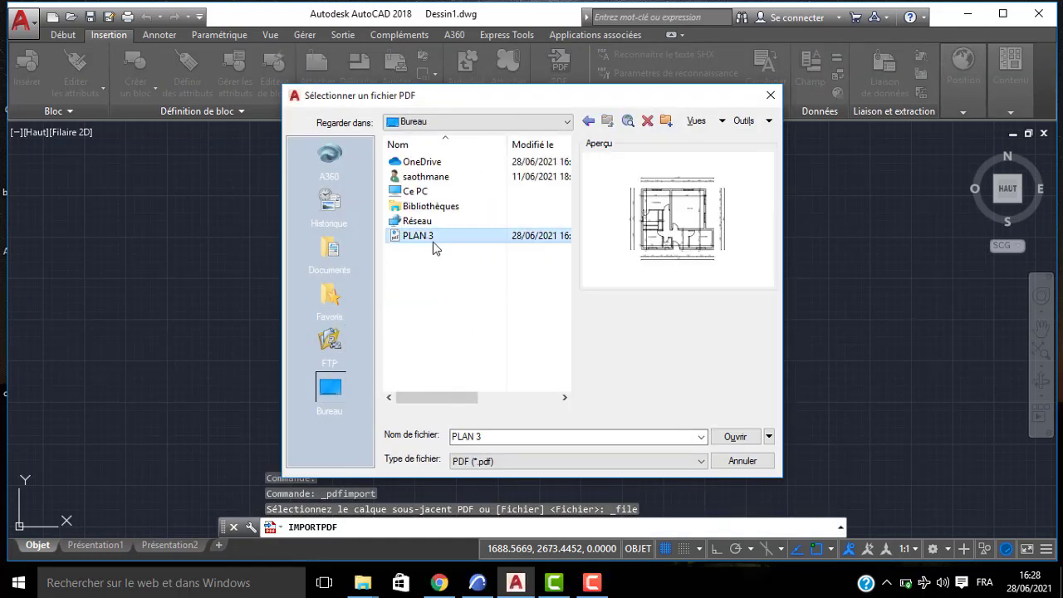
click(735, 437)
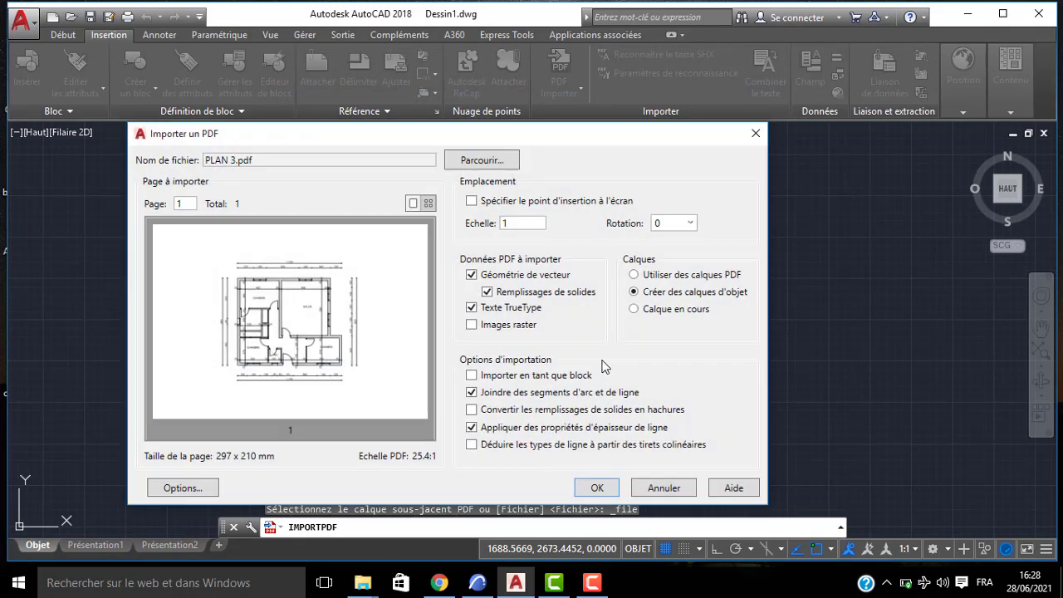
click(596, 490)
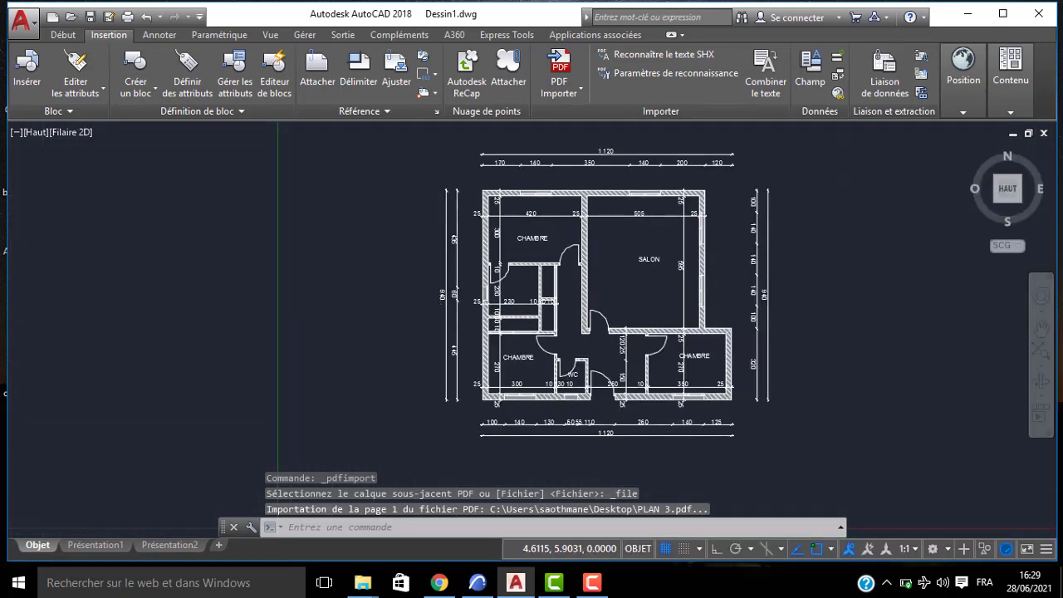
Measure the thickness of the wall between the upper CHAMBRE and the SALON using a temporary line
scroll(540, 197, up, 2)
scroll(612, 200, up, 6)
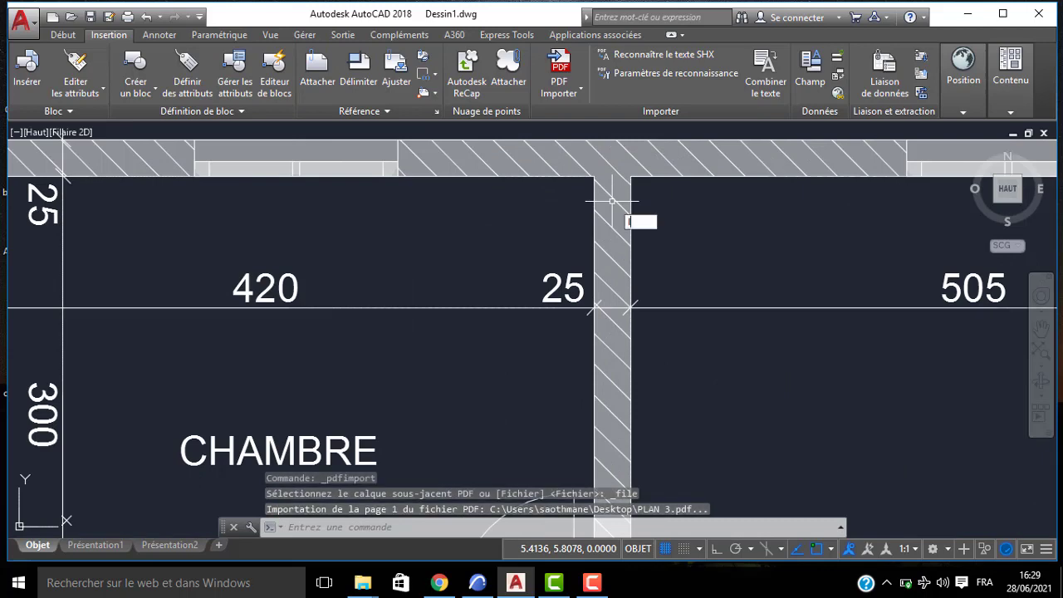
text(l)
key(Return)
click(612, 177)
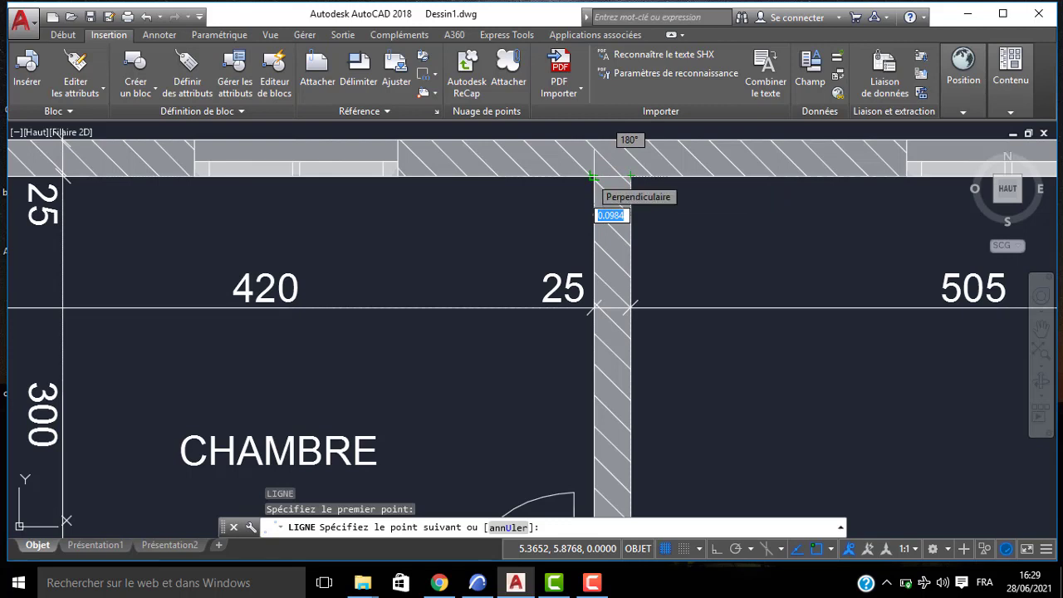
key(Escape)
Import the PLAN 3 PDF again, with the scale factor set to 10
click(558, 93)
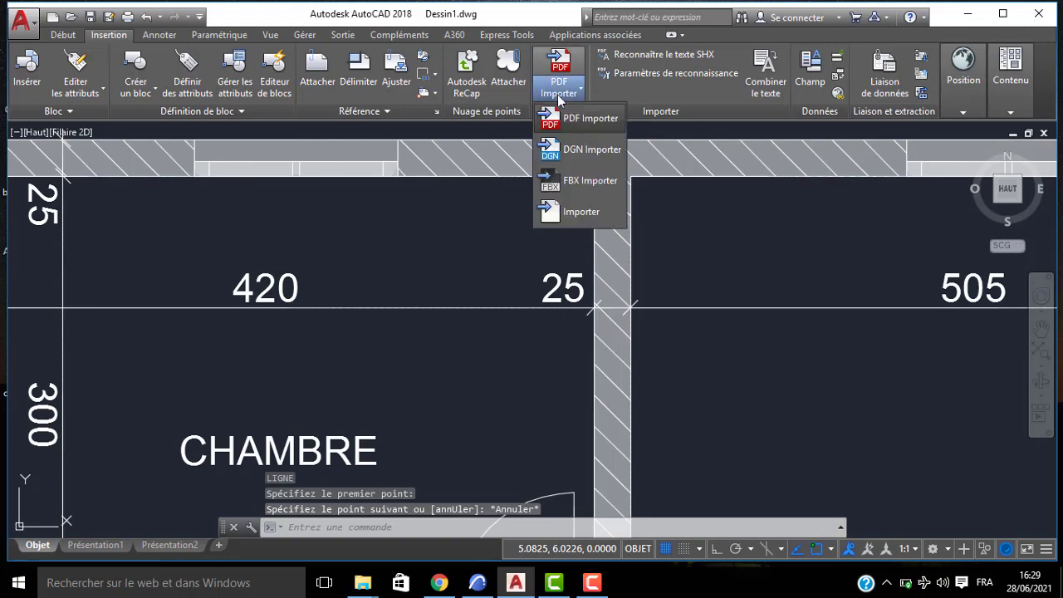
click(574, 121)
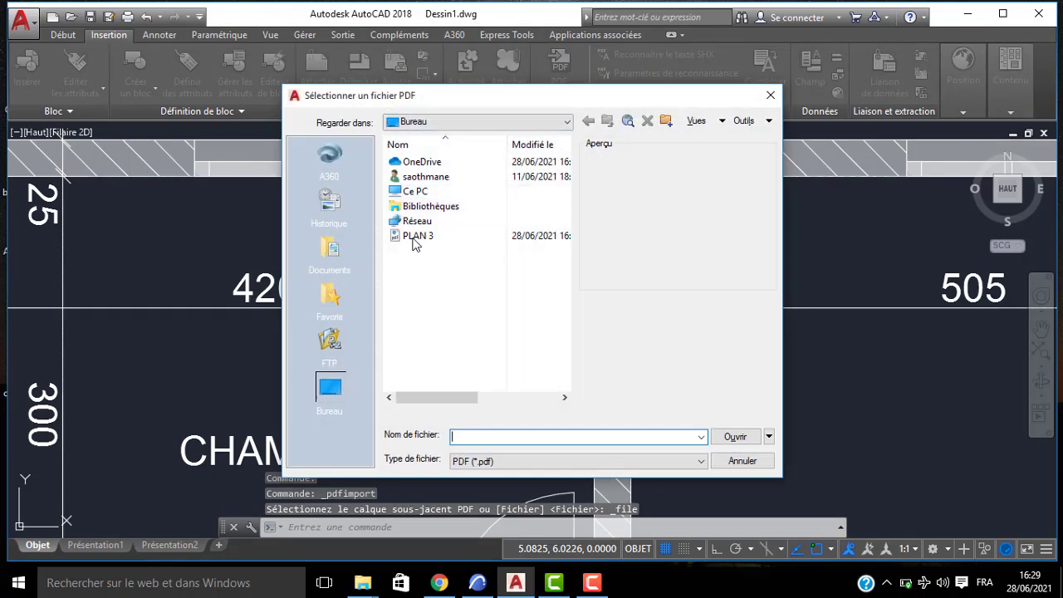
click(415, 236)
click(731, 437)
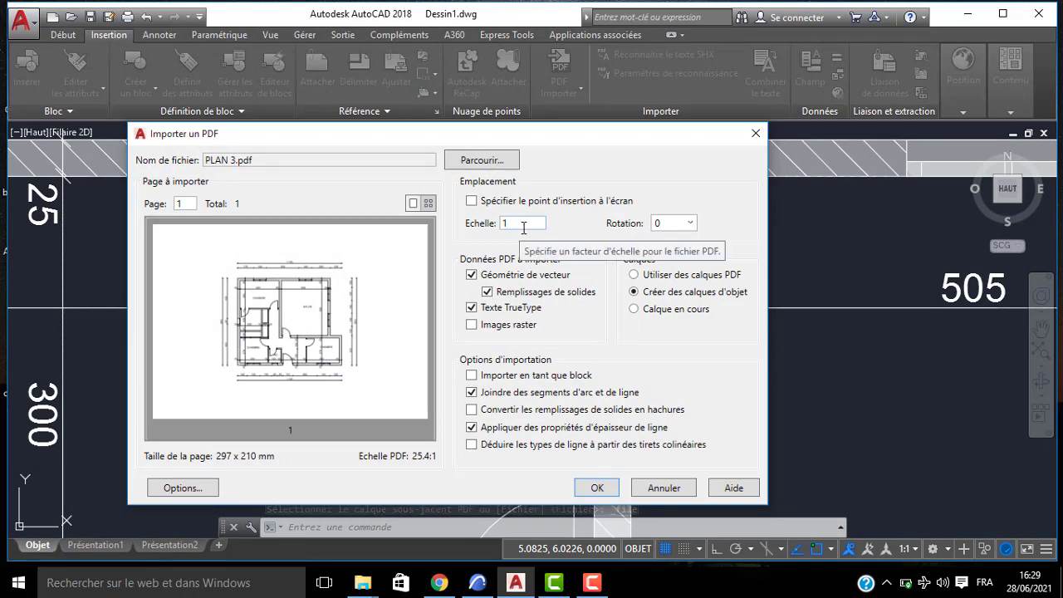
drag(523, 226, 486, 231)
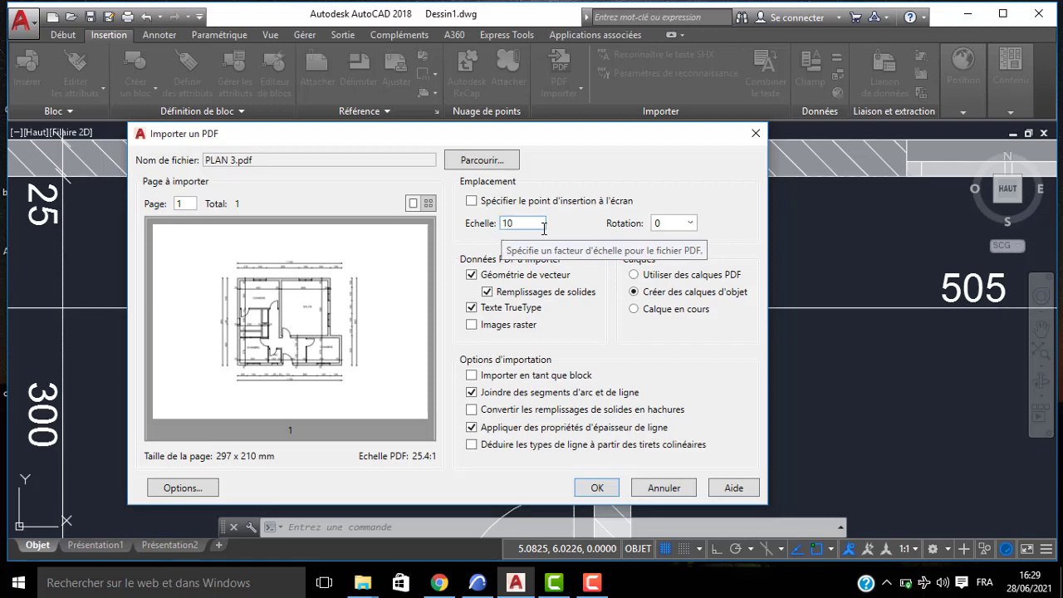
click(598, 488)
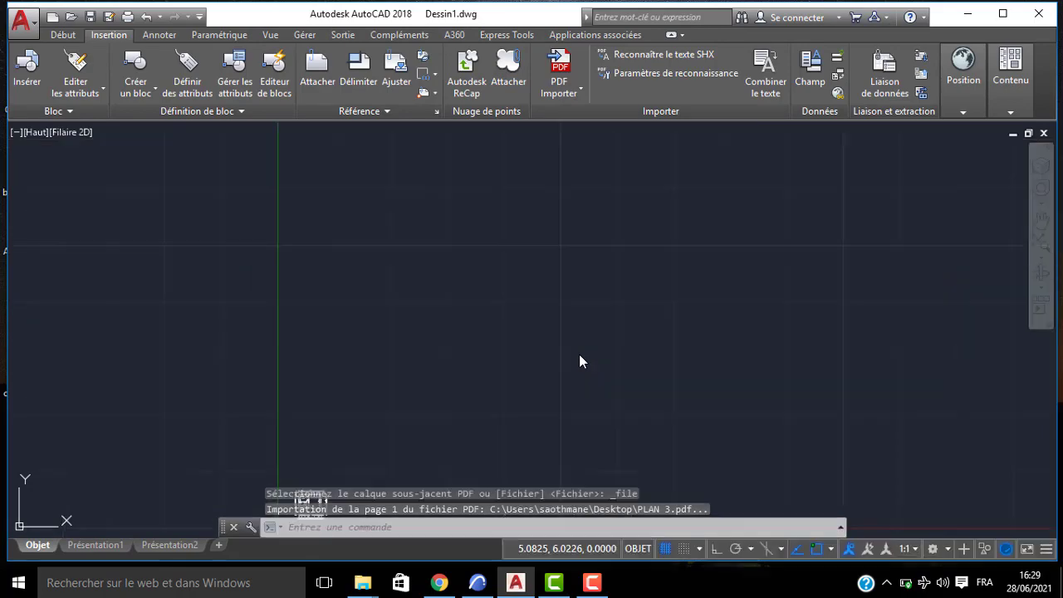
Delete the GSPublisherVersion text that overlaps the small imported plan
scroll(548, 349, up, 5)
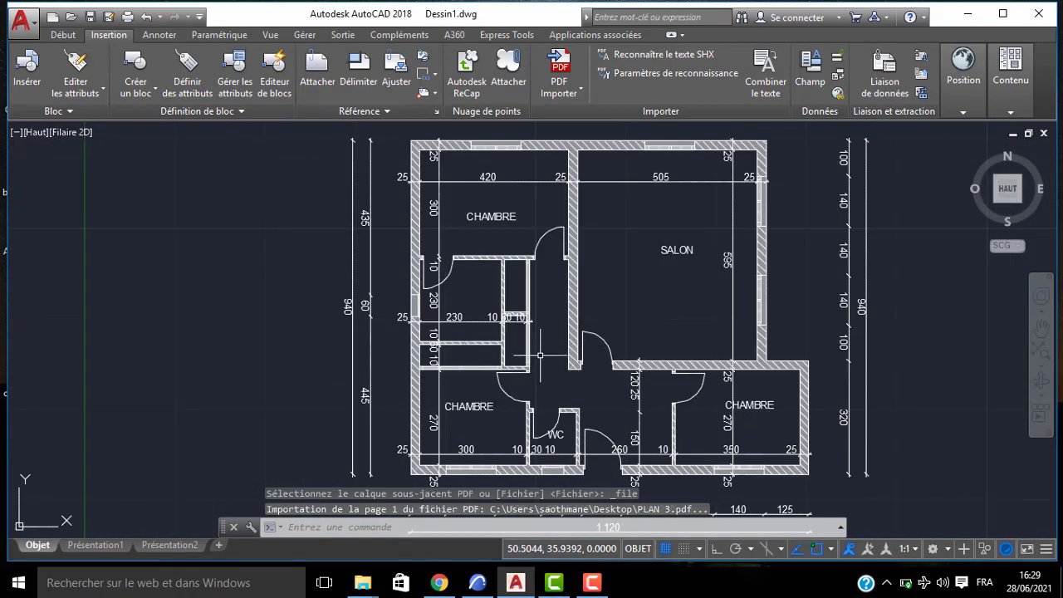
scroll(540, 355, down, 3)
middle_click(601, 266)
middle_click(601, 267)
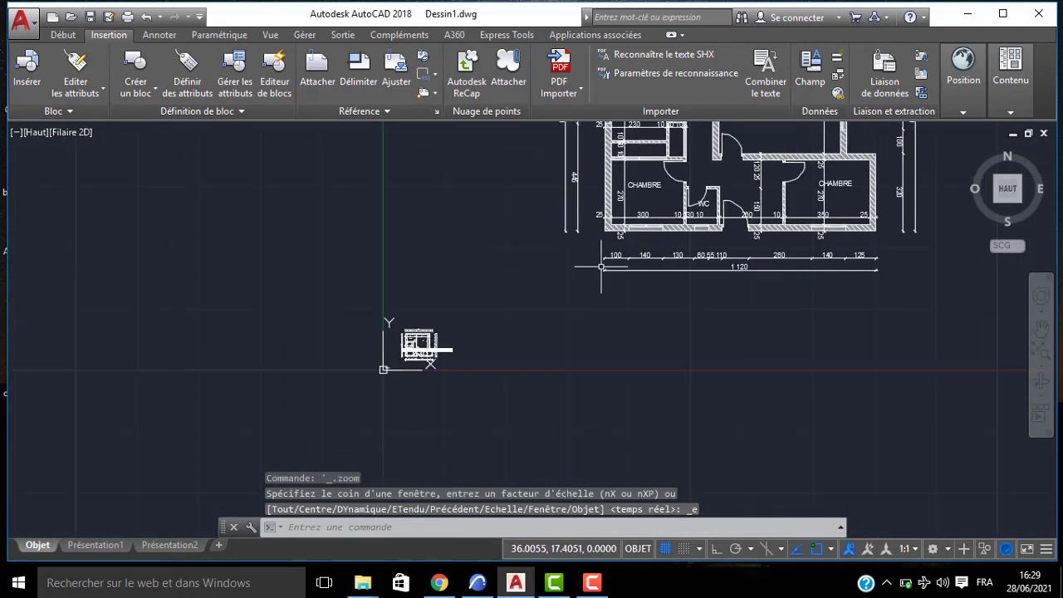
scroll(601, 266, up, 5)
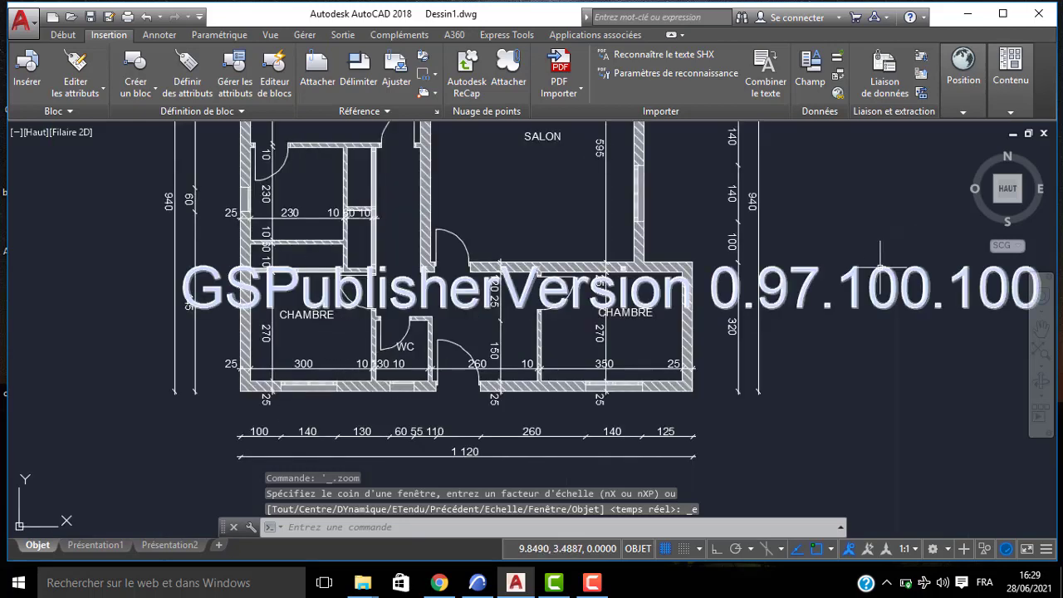
key(Delete)
Measure the thickness of the wall between the upper CHAMBRE and the SALON on the larger plan using a temporary line
scroll(853, 294, down, 6)
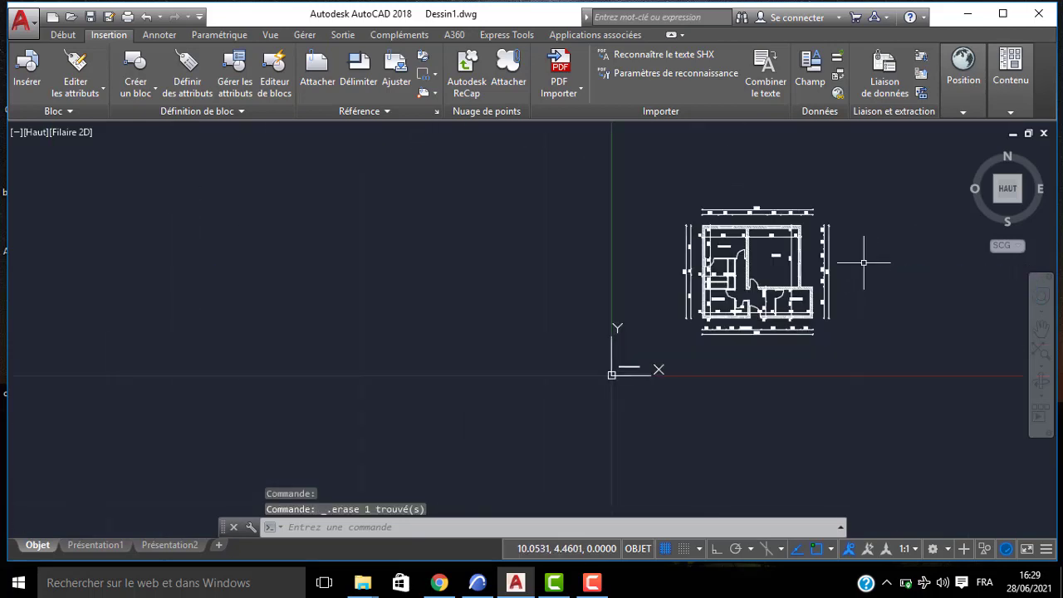
middle_drag(864, 261, 583, 456)
scroll(843, 252, down, 6)
mouse_move(835, 253)
middle_down()
mouse_move(648, 348)
mouse_move(470, 415)
middle_up()
scroll(682, 207, up, 3)
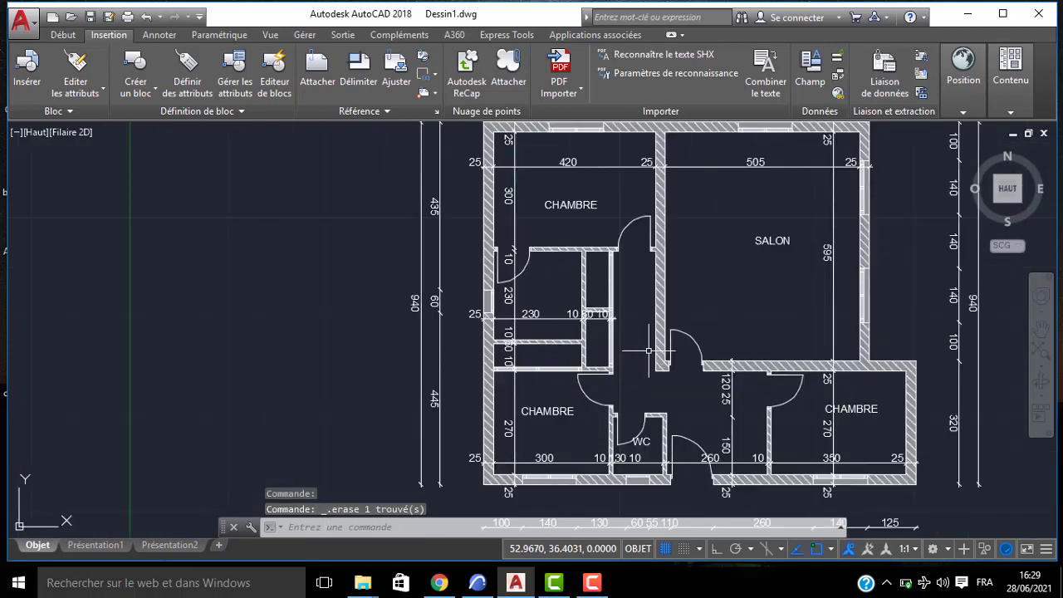
text(L)
key(Return)
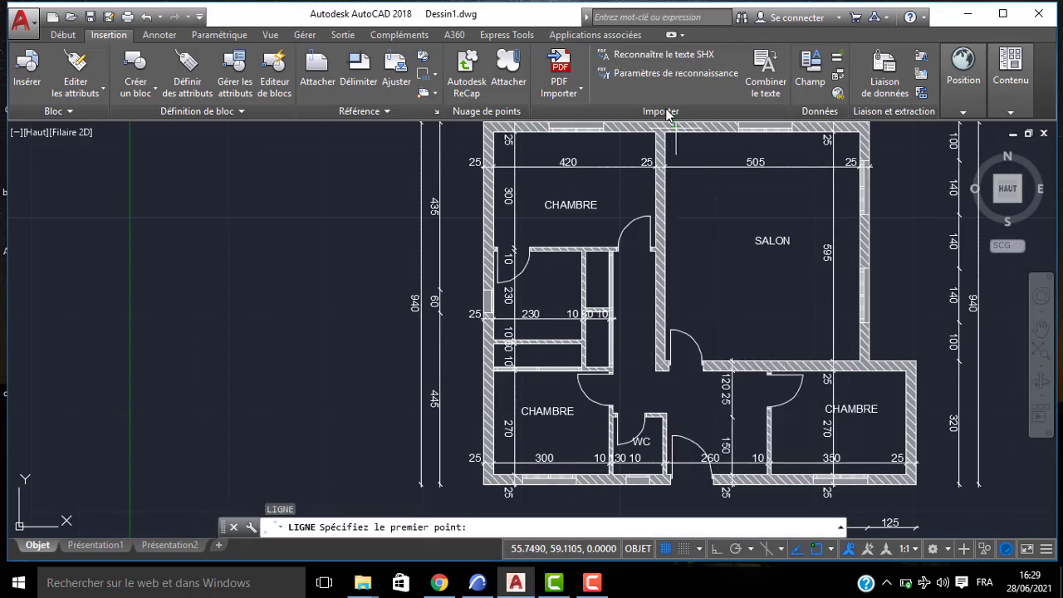
middle_drag(663, 130, 655, 185)
scroll(654, 185, up, 5)
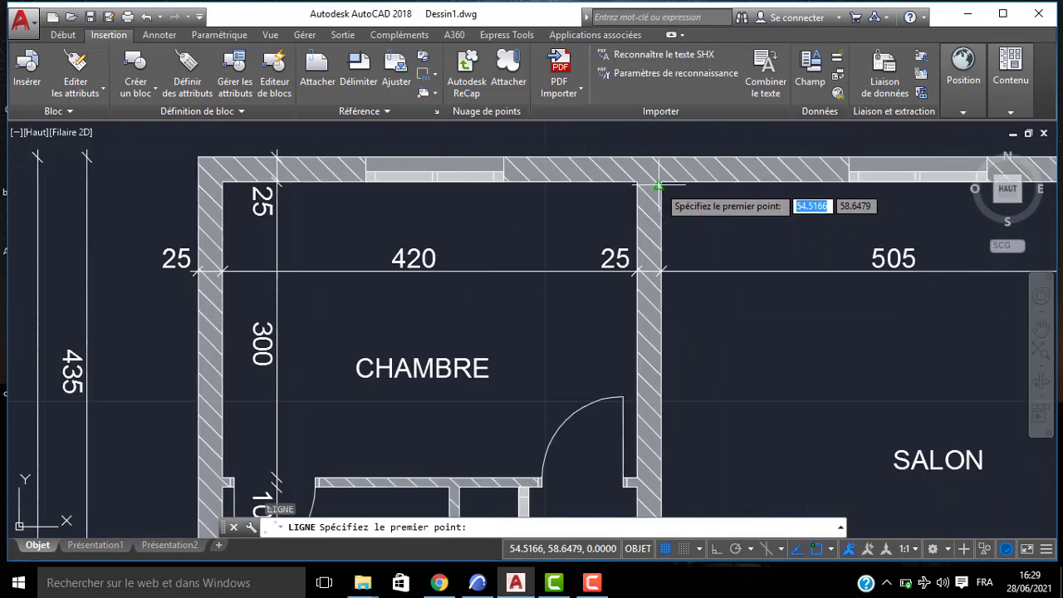
scroll(656, 181, up, 3)
click(657, 181)
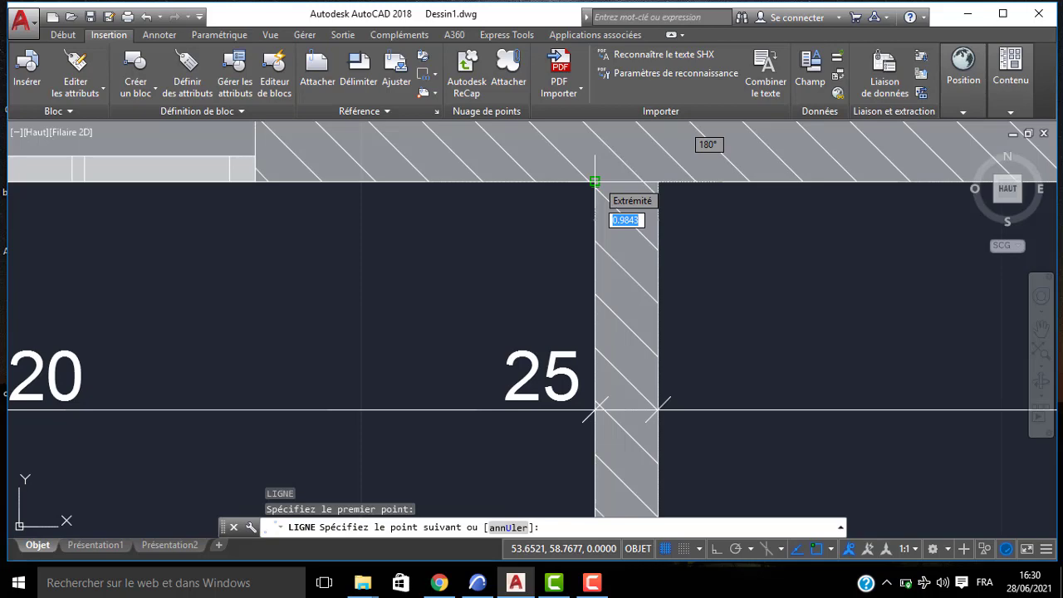
key(Escape)
Erase the small imported plan near the origin, keeping the larger one
scroll(659, 191, down, 4)
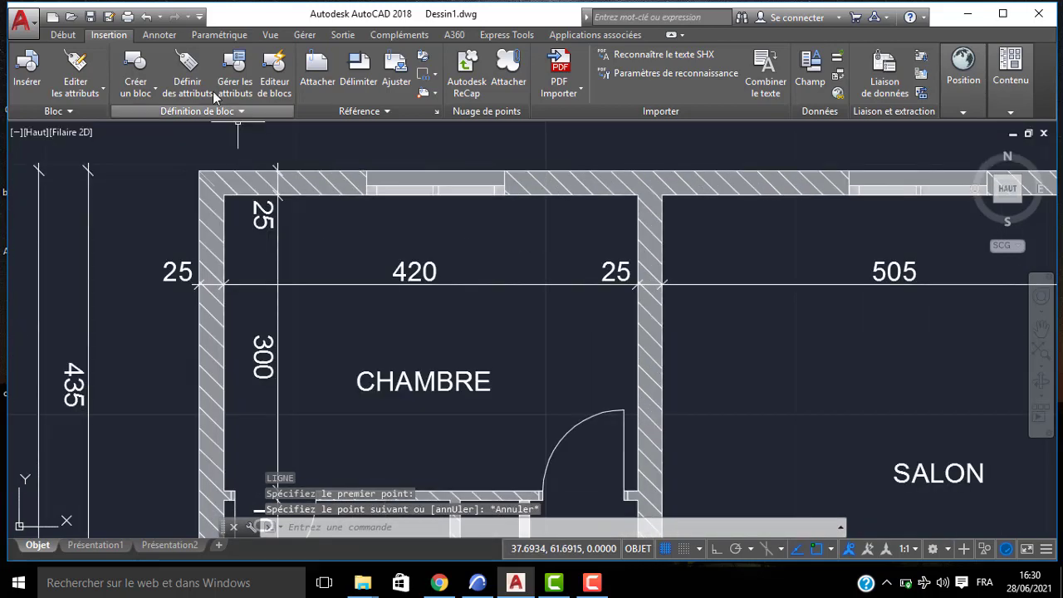
click(74, 38)
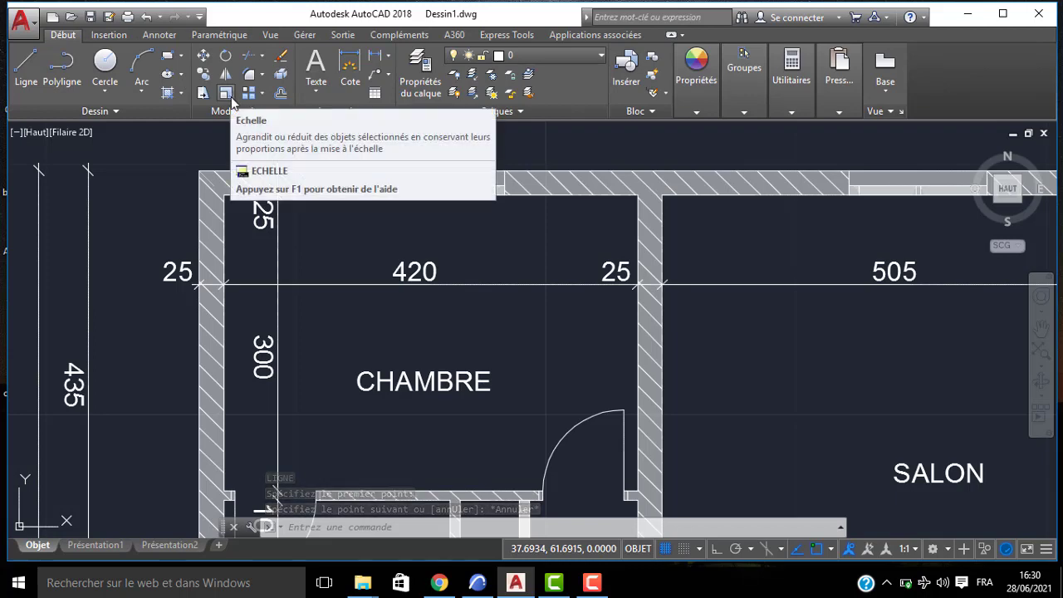
middle_drag(538, 330, 463, 276)
scroll(463, 276, down, 5)
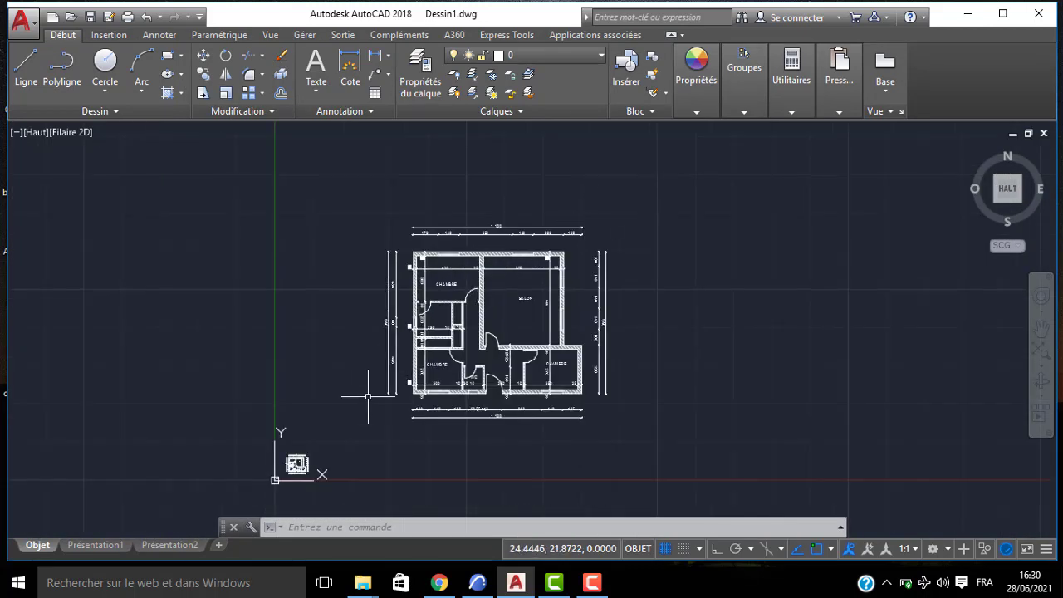
click(352, 440)
click(255, 478)
key(Delete)
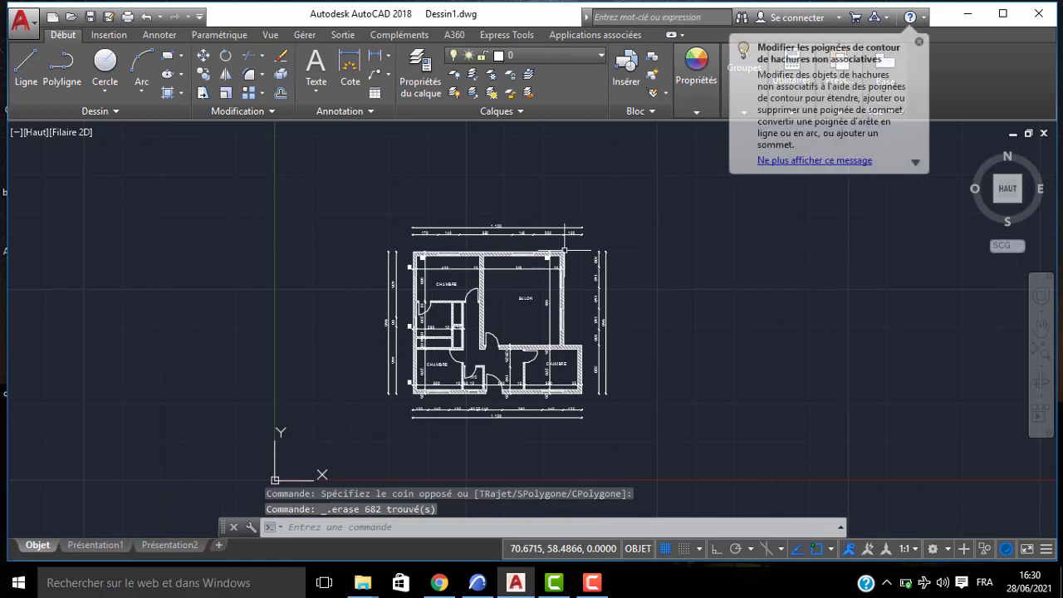
click(368, 435)
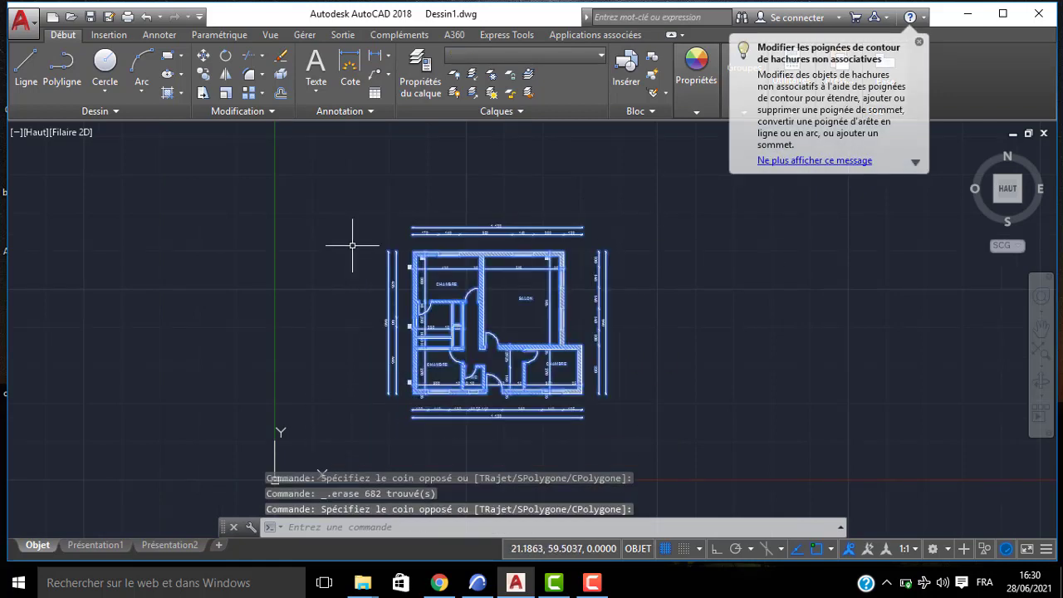
click(226, 92)
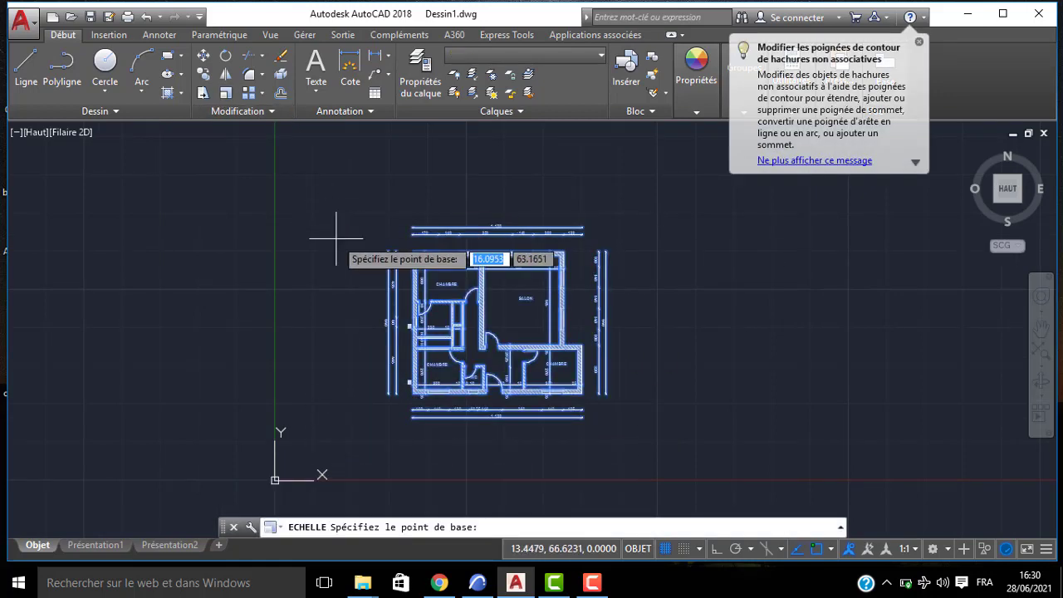
click(425, 327)
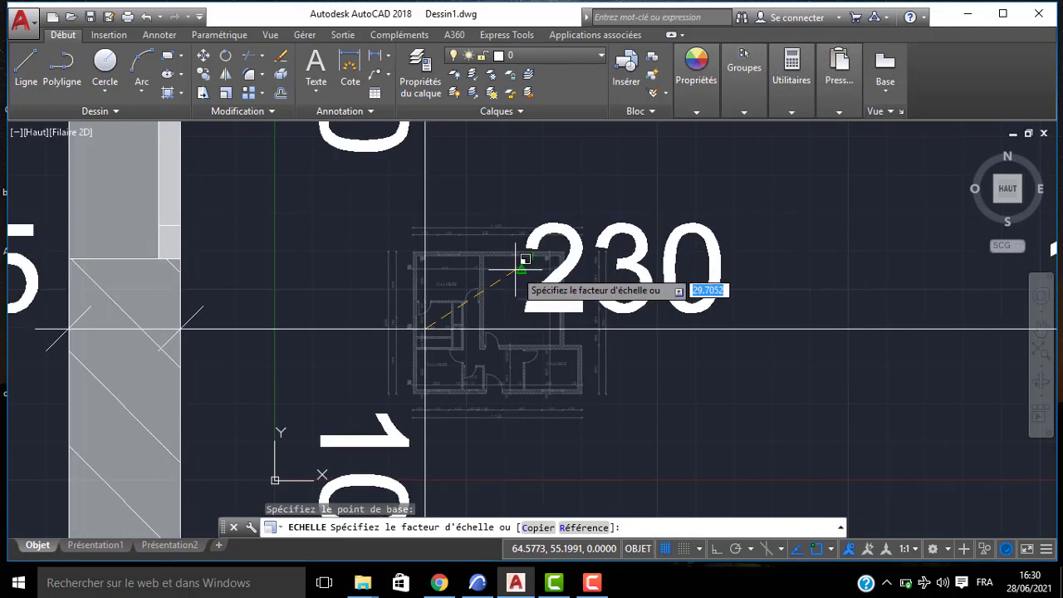
key(Escape)
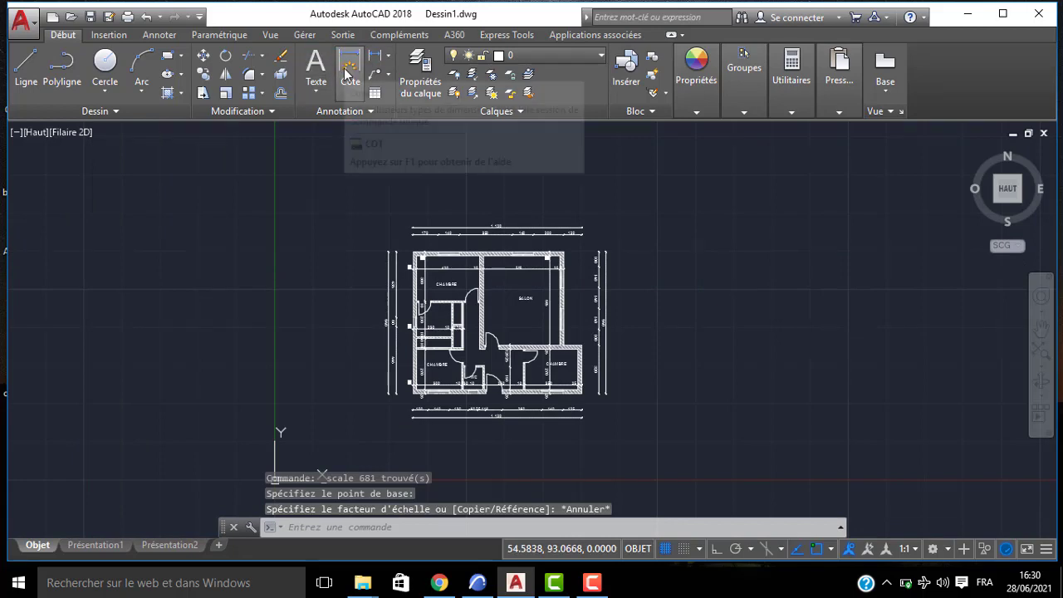
Calculate the scale factor as 25/0.9843 in the quick calculator
key(ctrl+8)
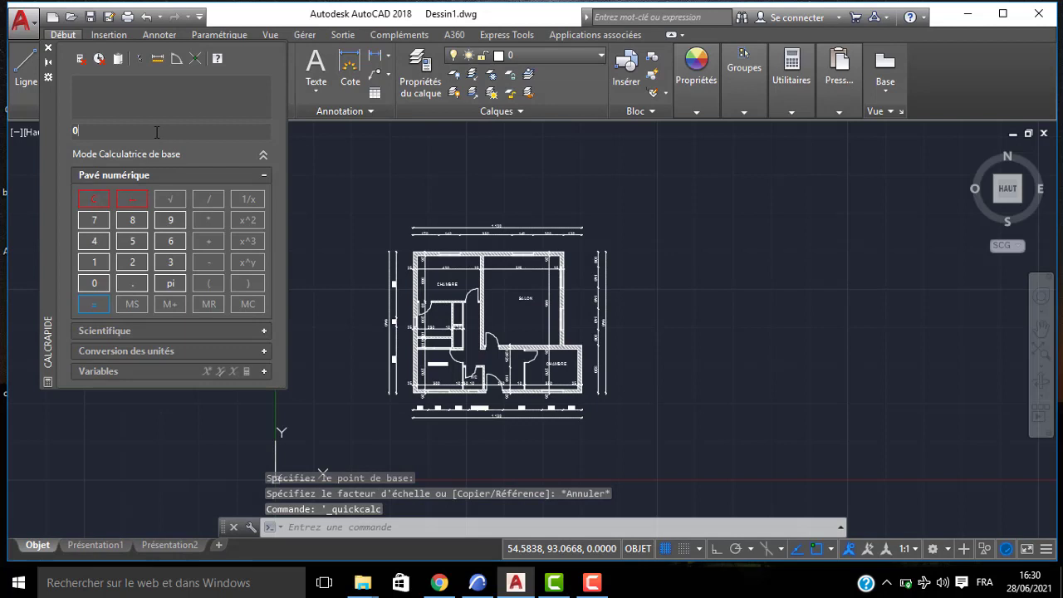
text(00.)
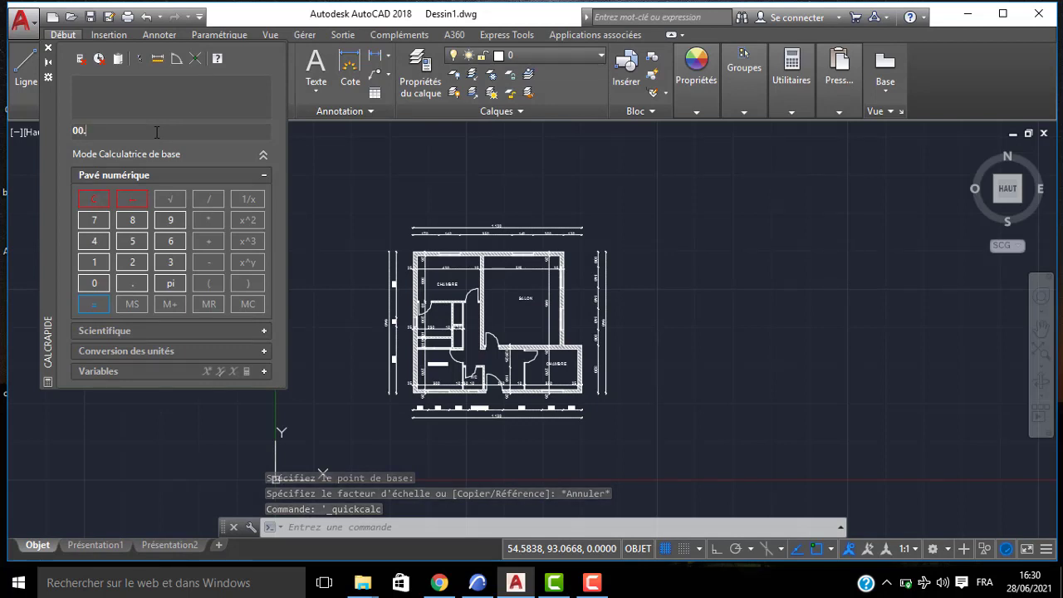
text(9843/25)
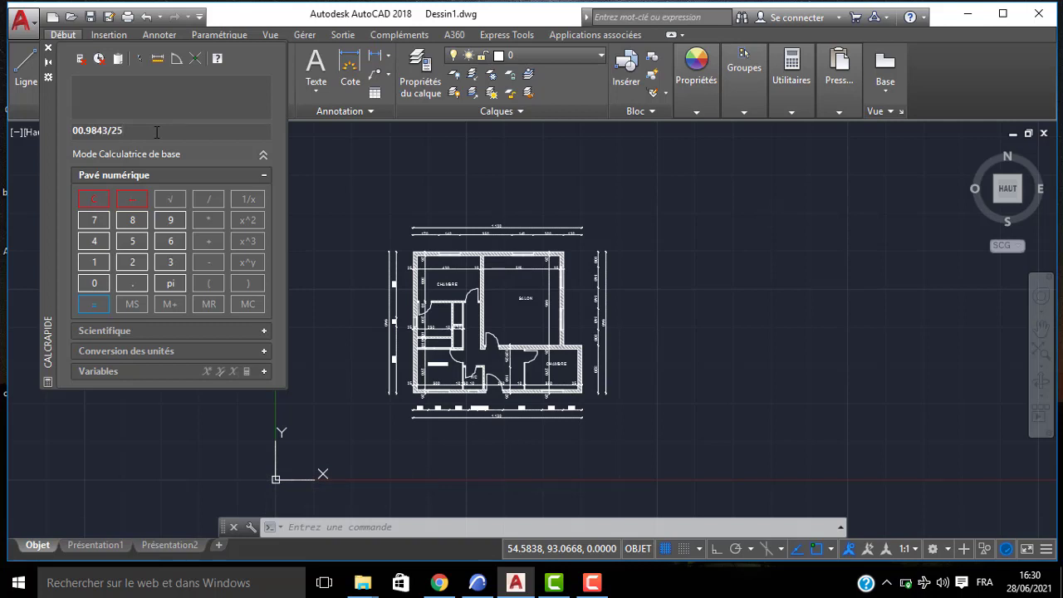
key(BackSpace)
key(BackSpace)
key(BackSpace)
key(BackSpace)
key(BackSpace)
key(BackSpace)
key(BackSpace)
key(BackSpace)
key(BackSpace)
key(Return)
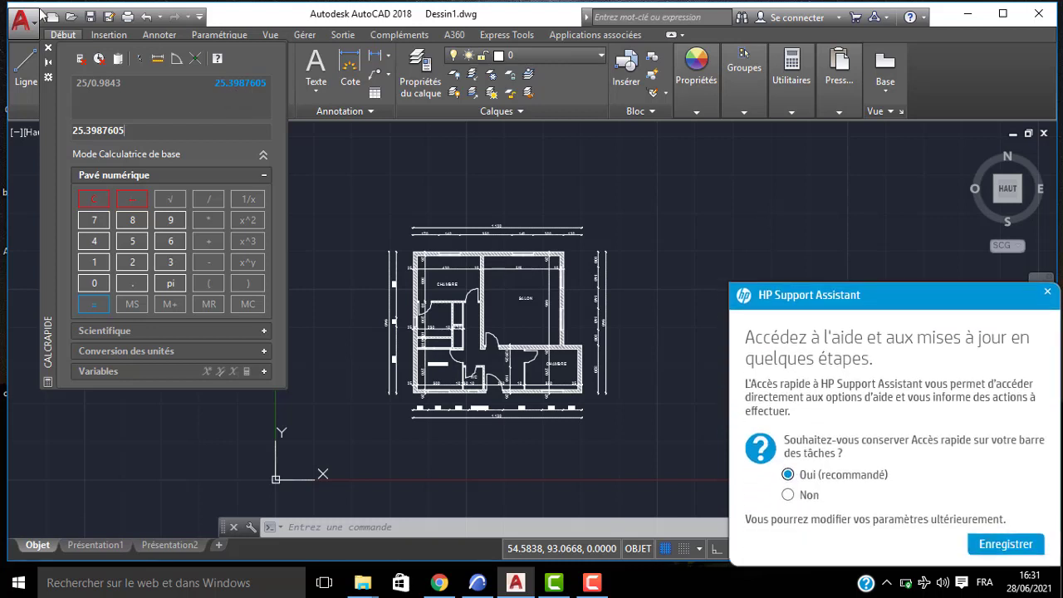
Dock the calculator palette and scale the whole plan by 25.3987605 from a base point on its lower outer wall
click(366, 202)
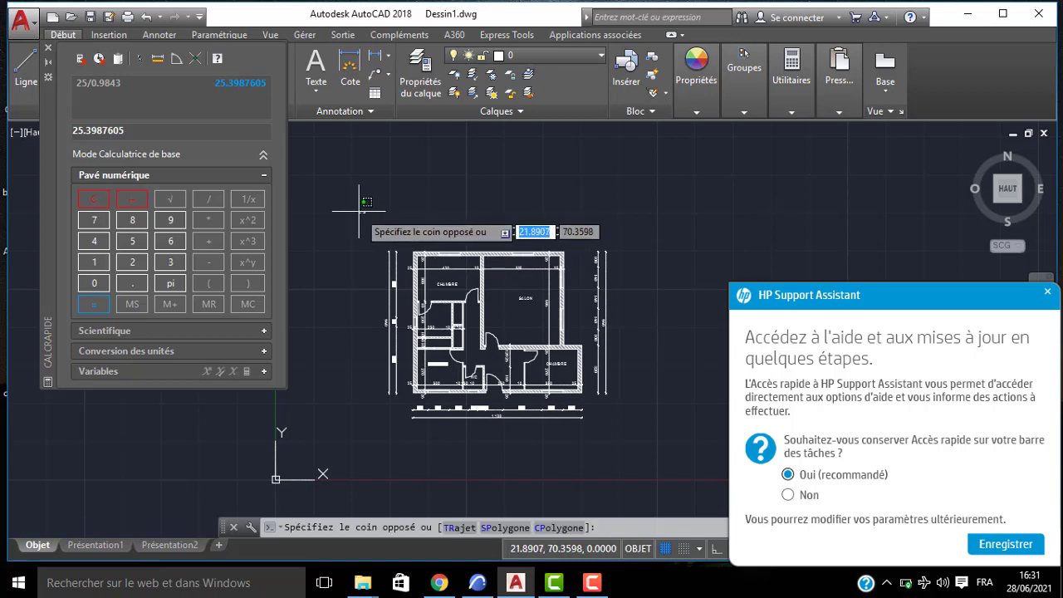
click(646, 472)
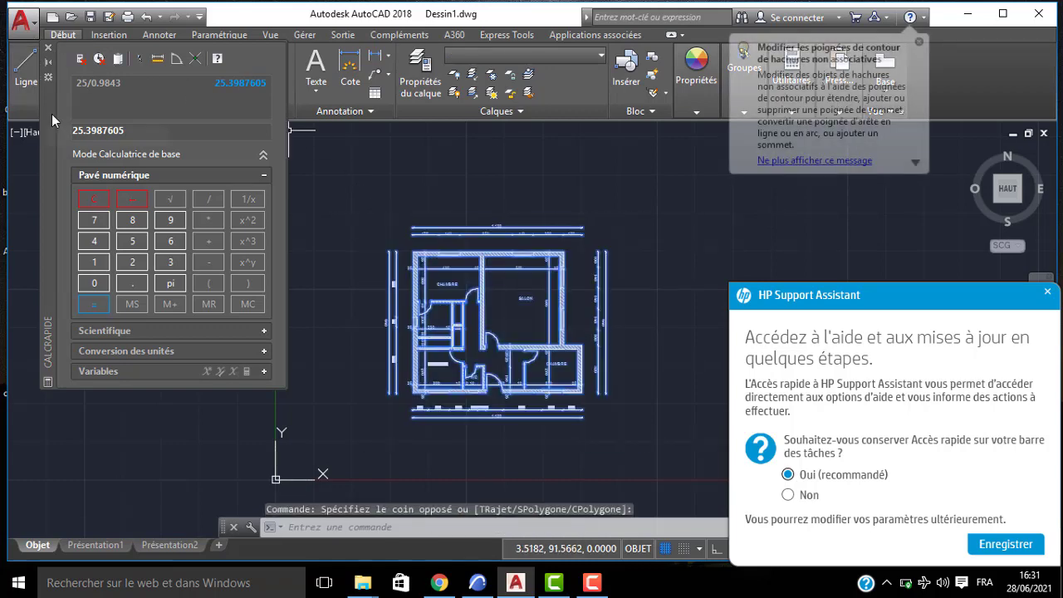
mouse_move(52, 114)
mouse_down()
mouse_move(47, 174)
mouse_move(20, 189)
mouse_up()
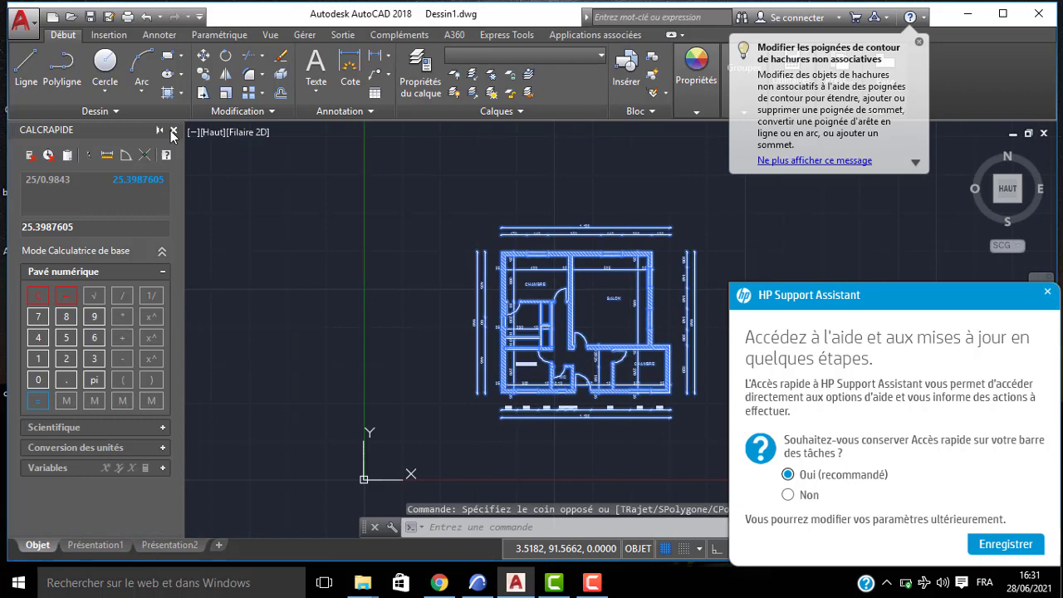
click(225, 92)
click(530, 391)
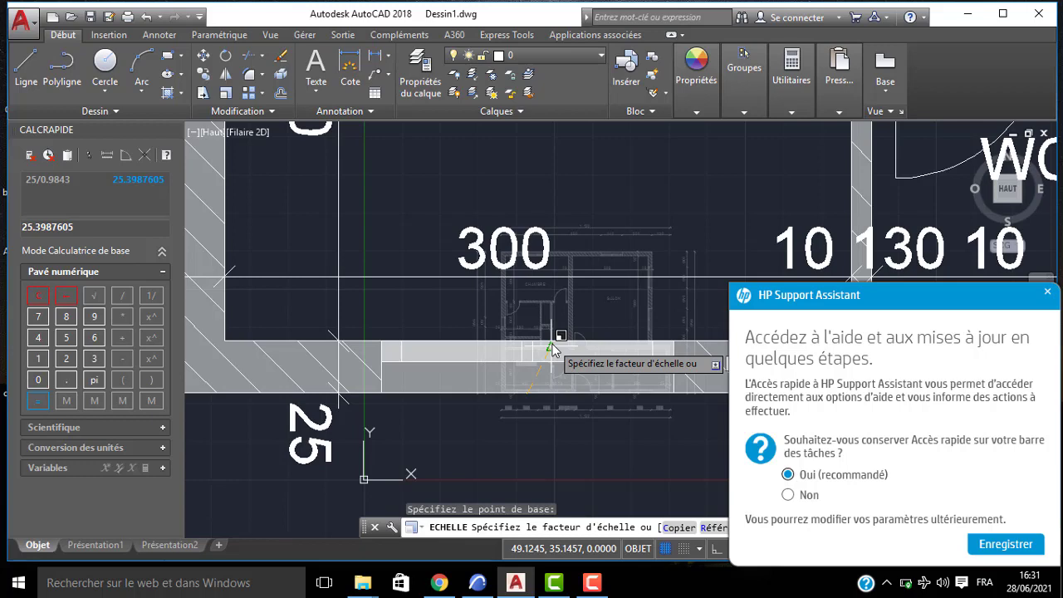
key(Return)
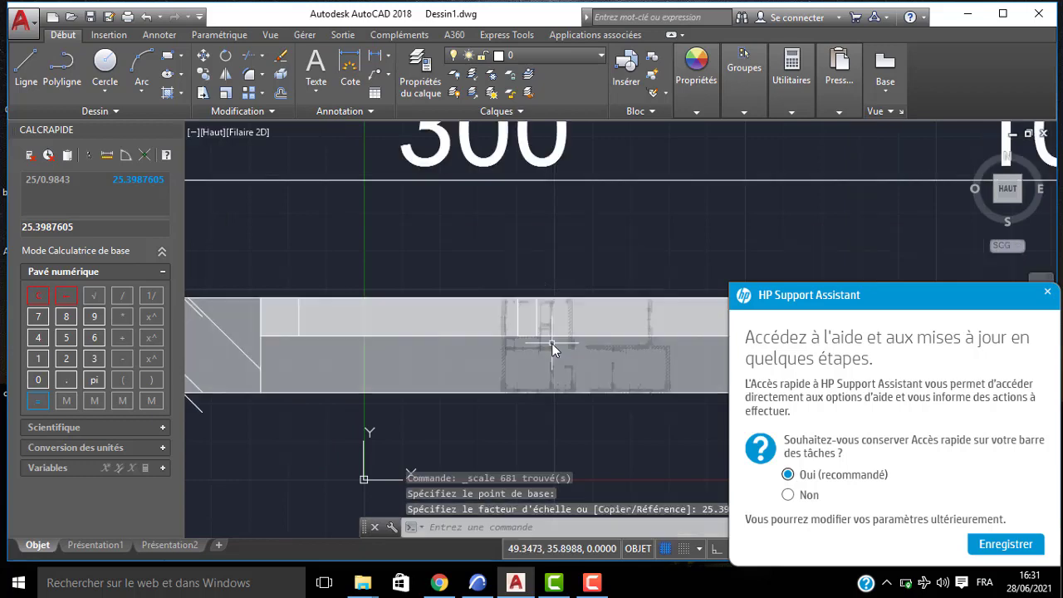
middle_click(462, 305)
middle_click(462, 304)
middle_drag(487, 278, 412, 278)
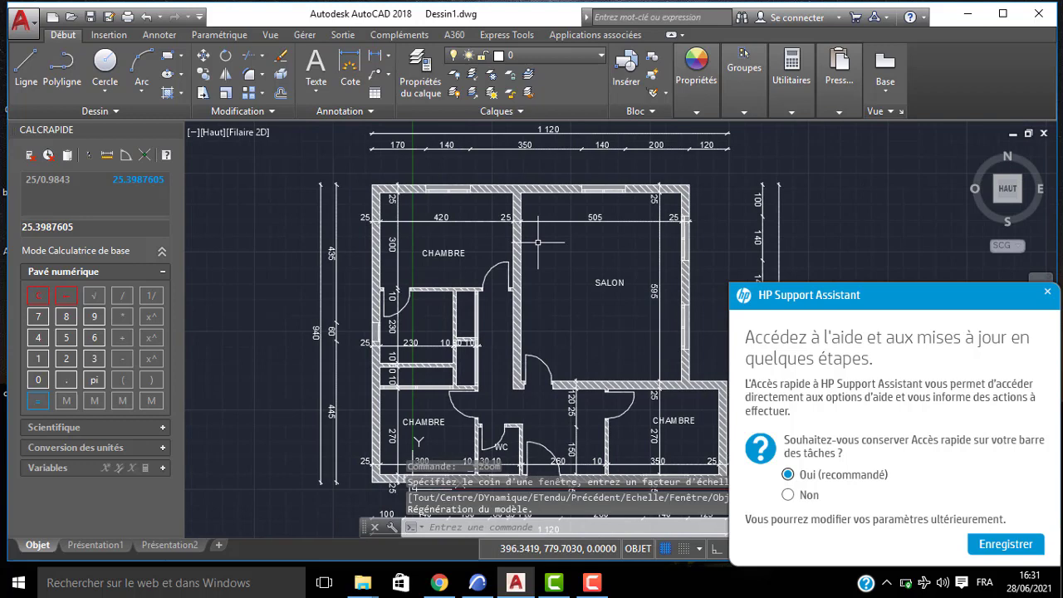
Dismiss the HP Support Assistant notification and measure the thickness of the wall between the upper CHAMBRE and the SALON with a temporary line
click(1047, 296)
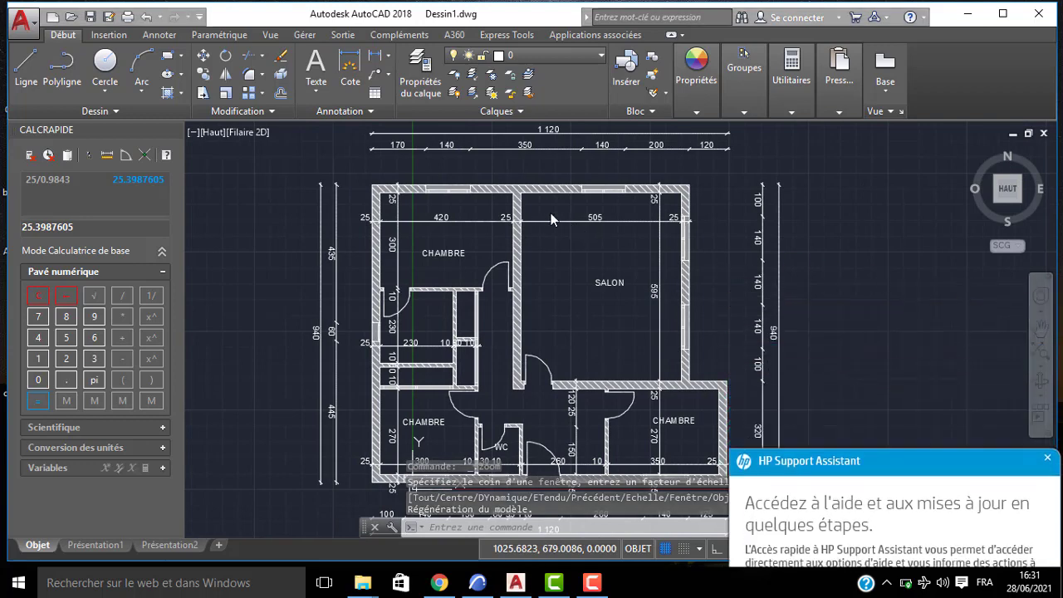
text(l)
key(Return)
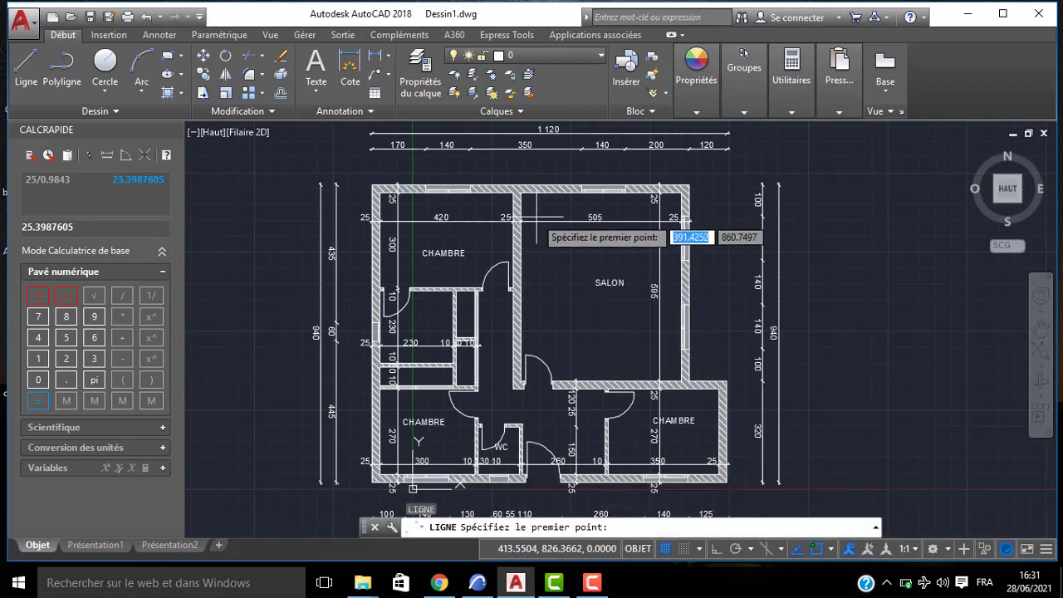
scroll(521, 199, up, 4)
click(521, 182)
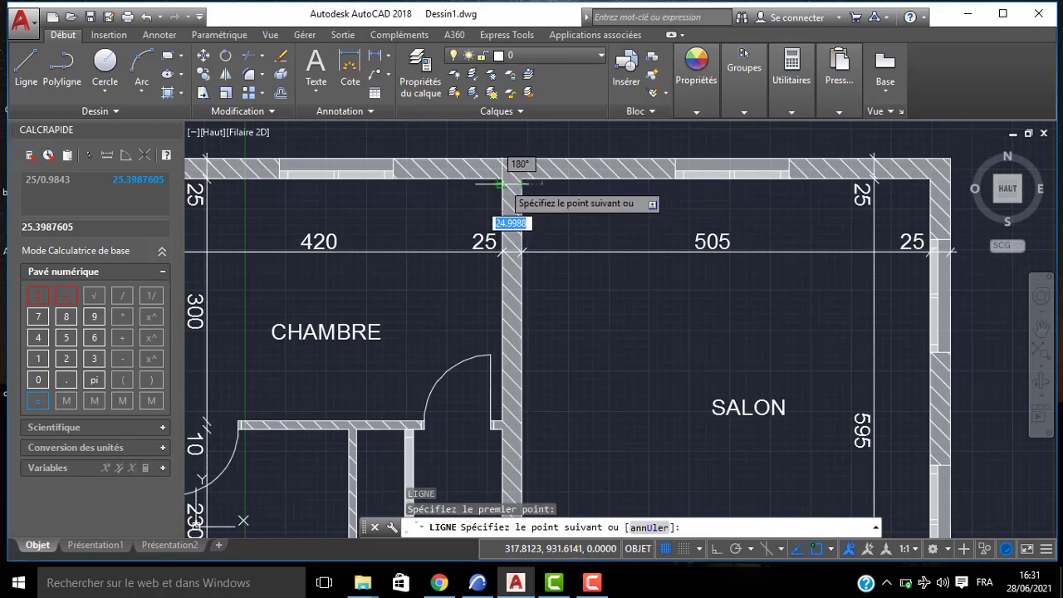
scroll(499, 183, up, 4)
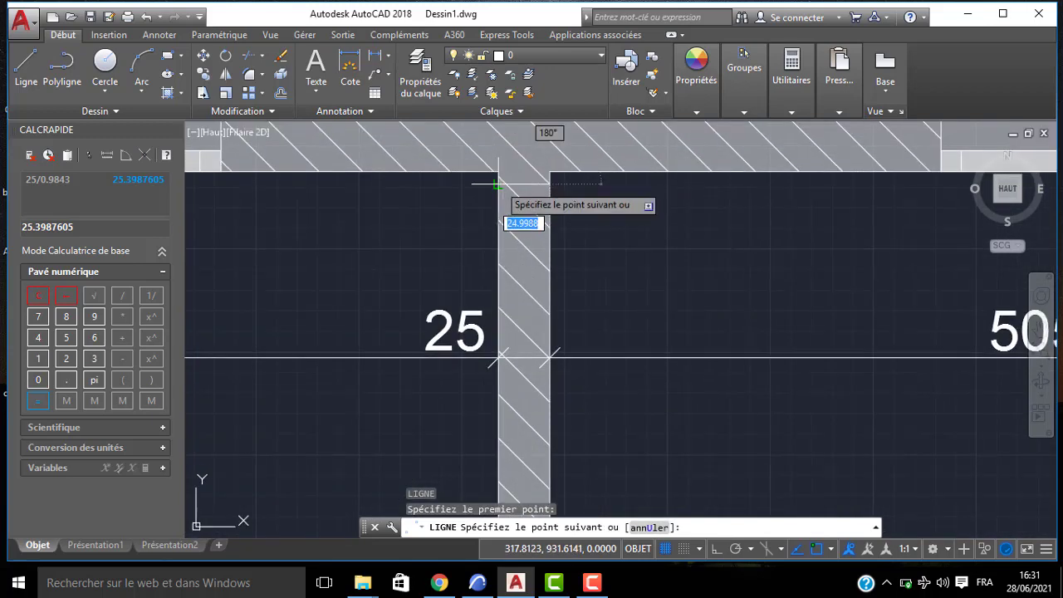
key(Escape)
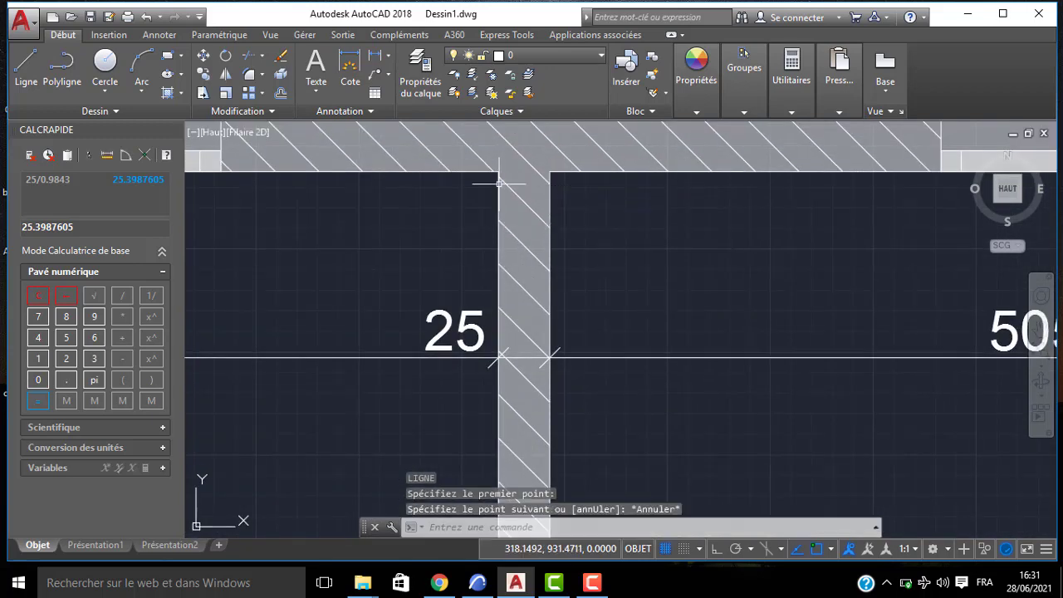
Save the drawing to the desktop as Dessin1.dwg in AutoCAD 2018 format
scroll(499, 182, down, 10)
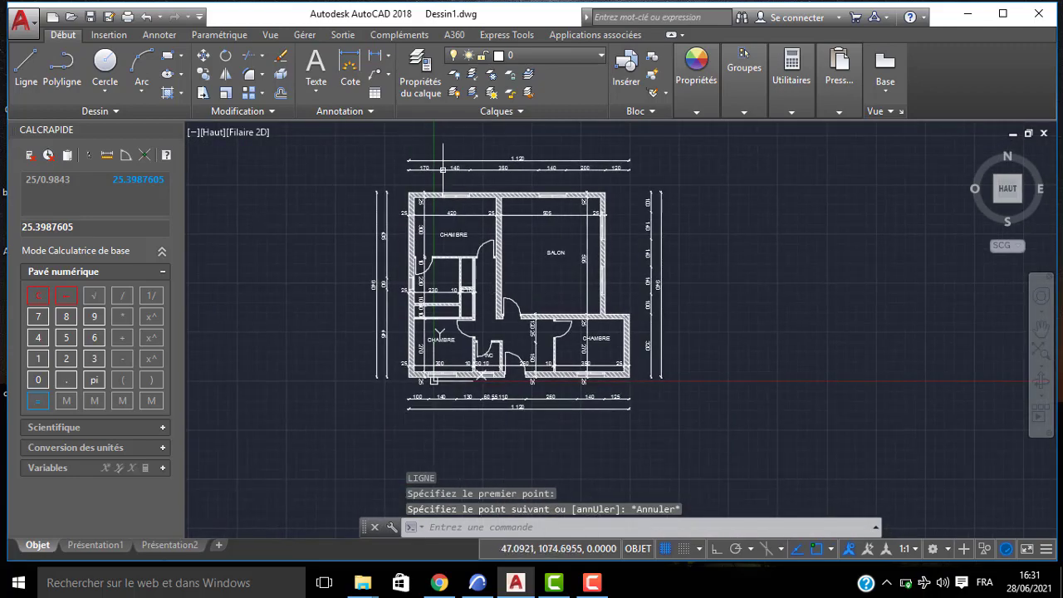
key(ctrl+s)
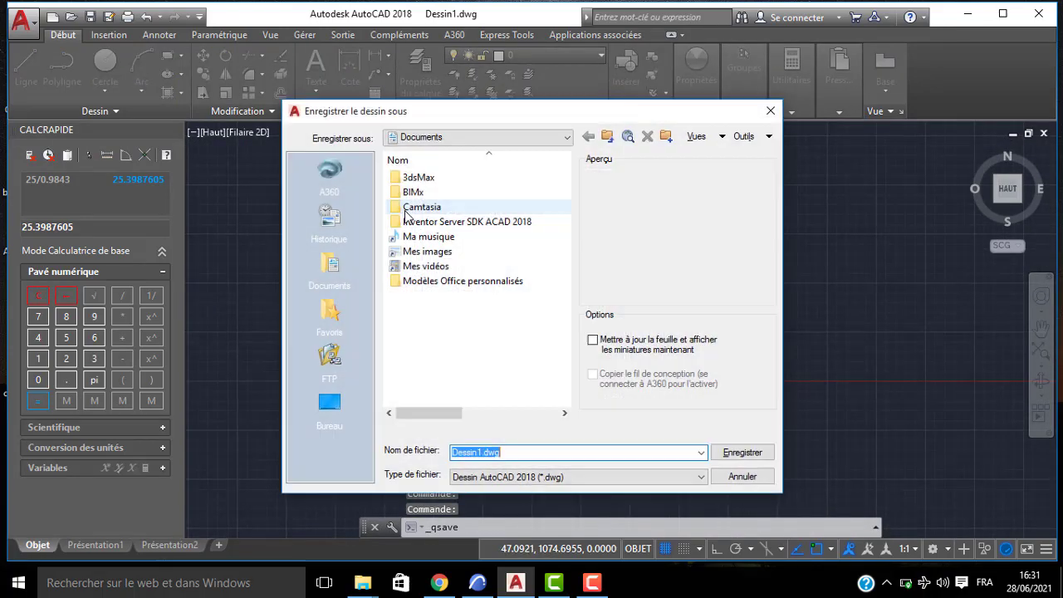
click(330, 406)
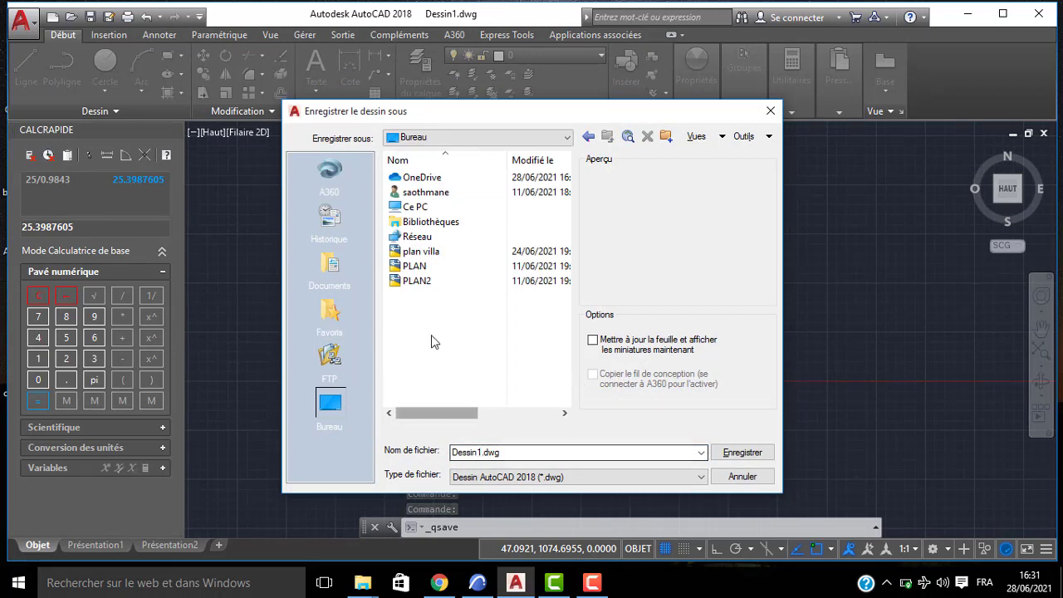
click(499, 452)
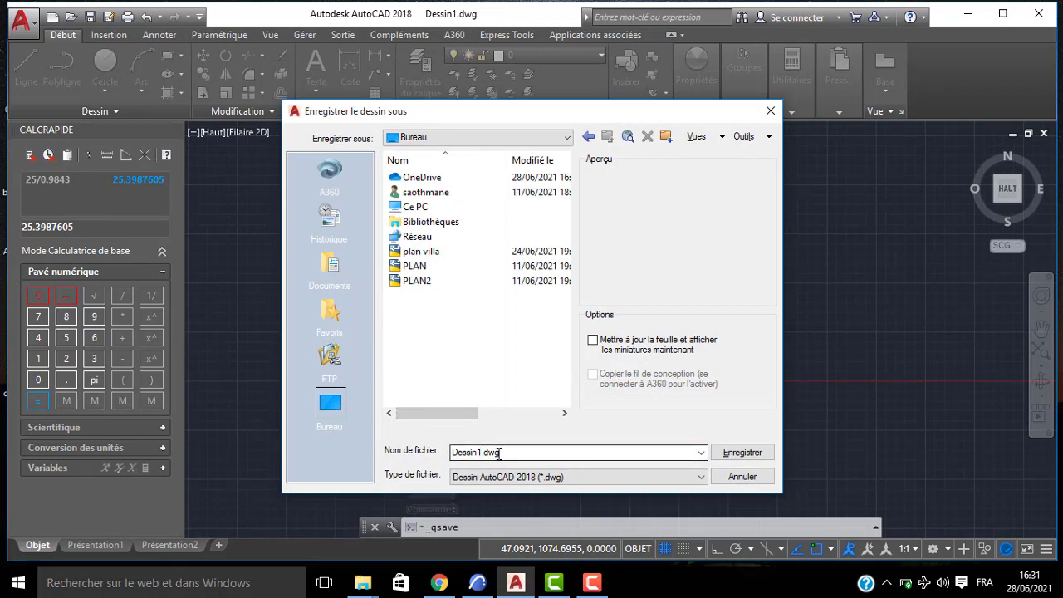
click(718, 455)
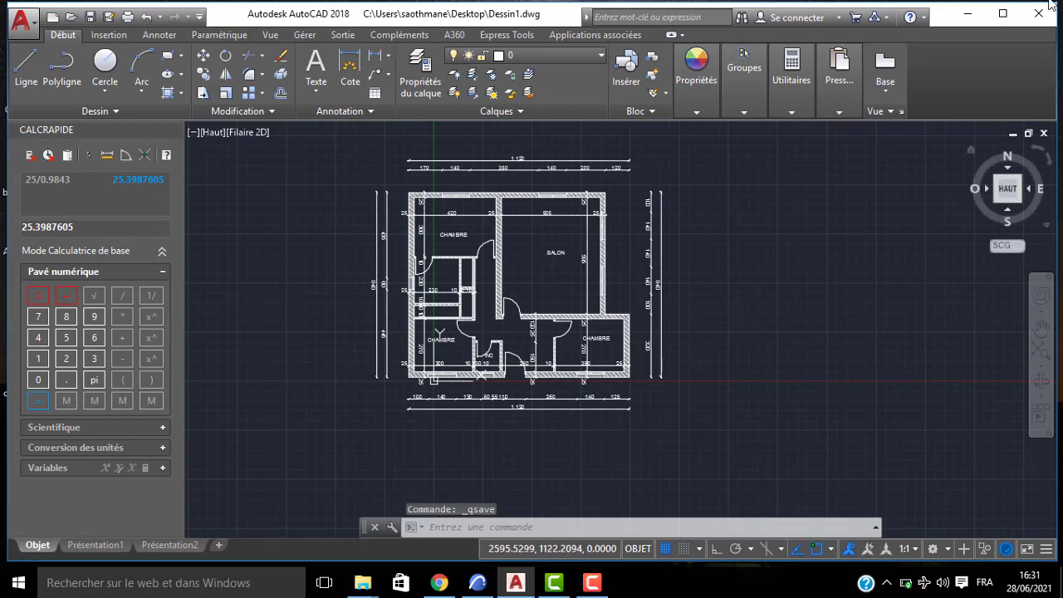
Minimize AutoCAD, switch to ARCHICAD 24 and open the DWG file Dessin1 from the desktop
click(967, 13)
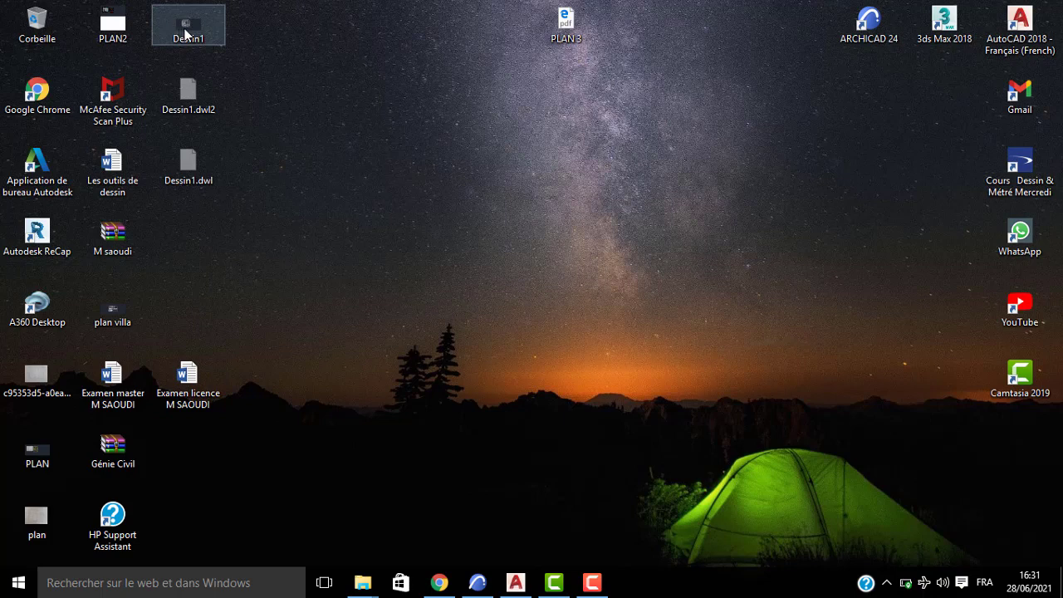
double_click(864, 25)
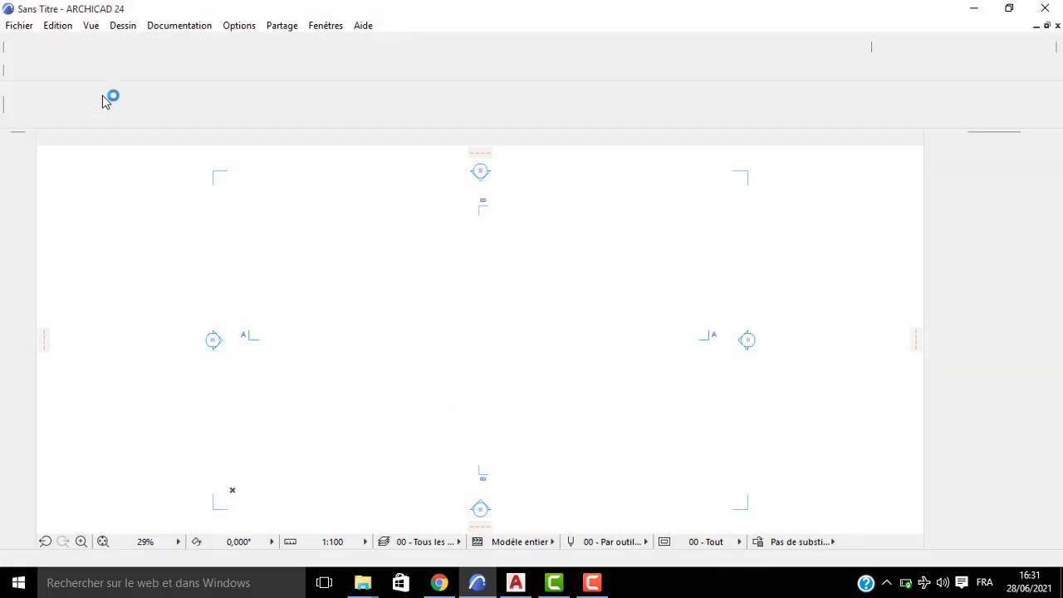
click(19, 25)
mouse_move(43, 67)
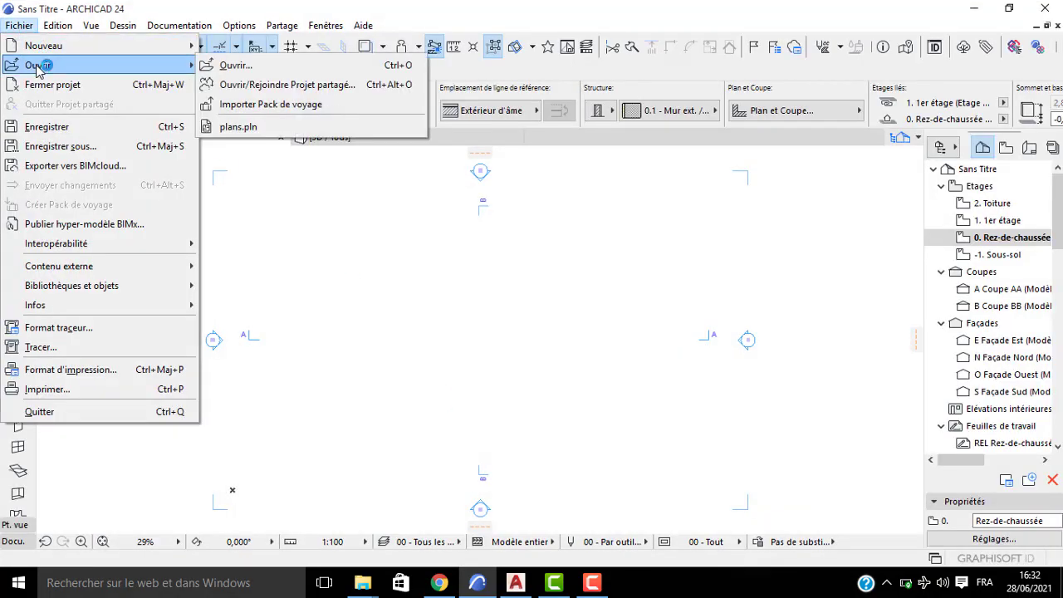
click(232, 66)
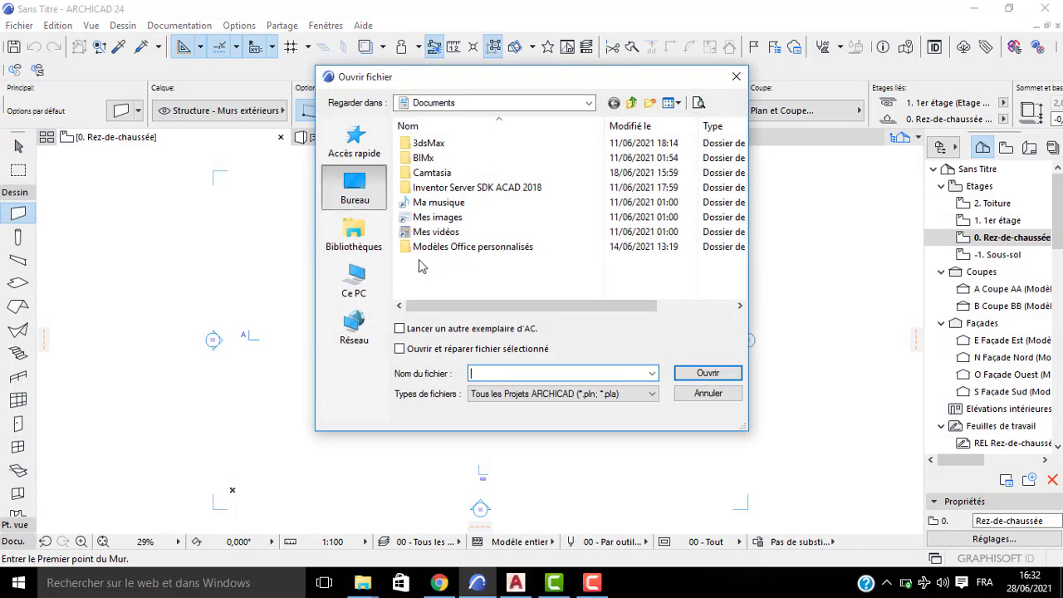
click(539, 394)
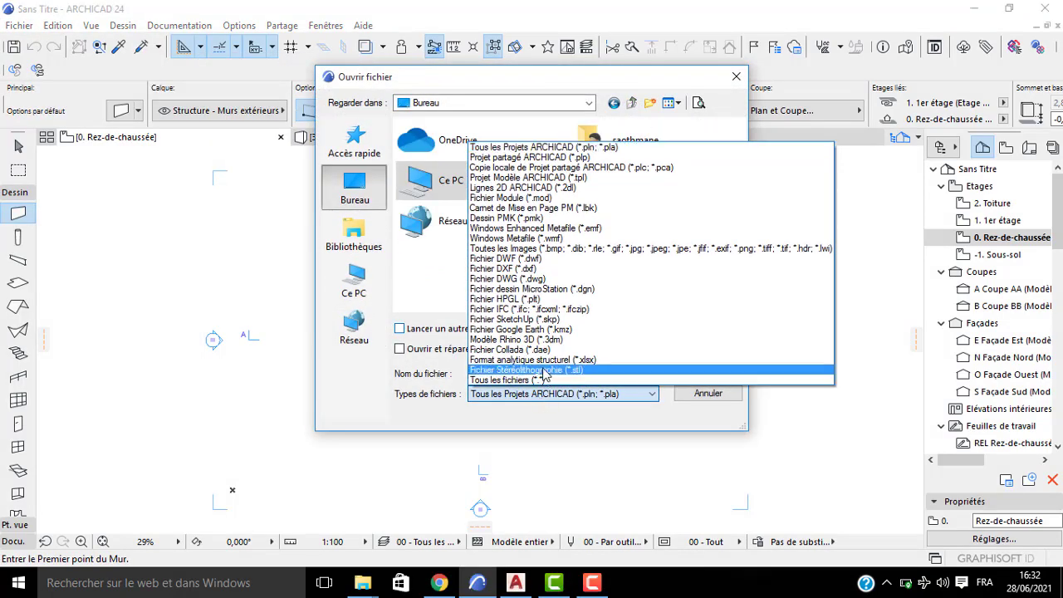
click(554, 285)
scroll(574, 266, down, 3)
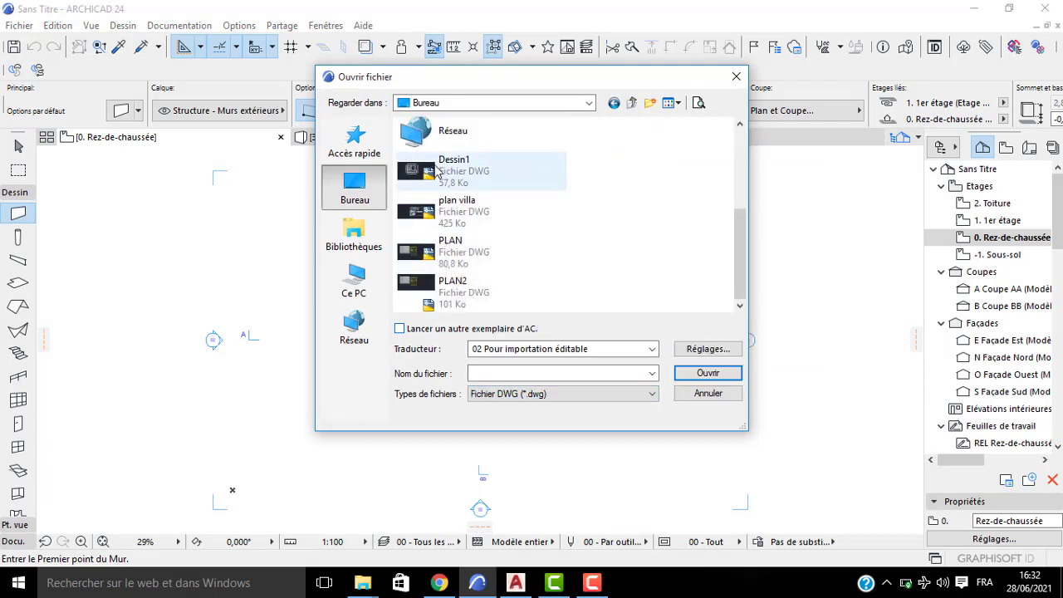
click(437, 170)
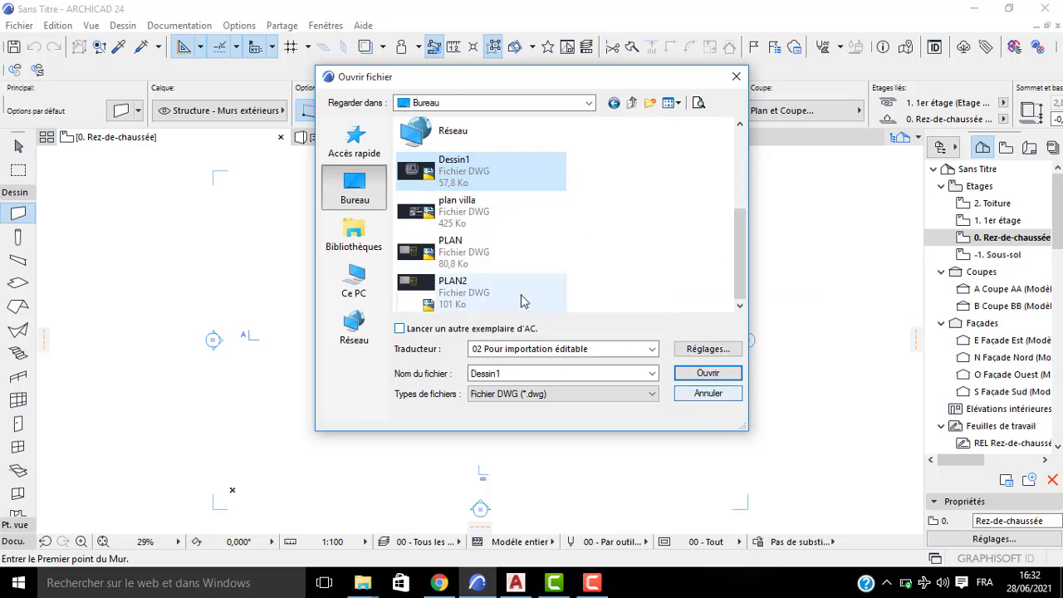
click(689, 374)
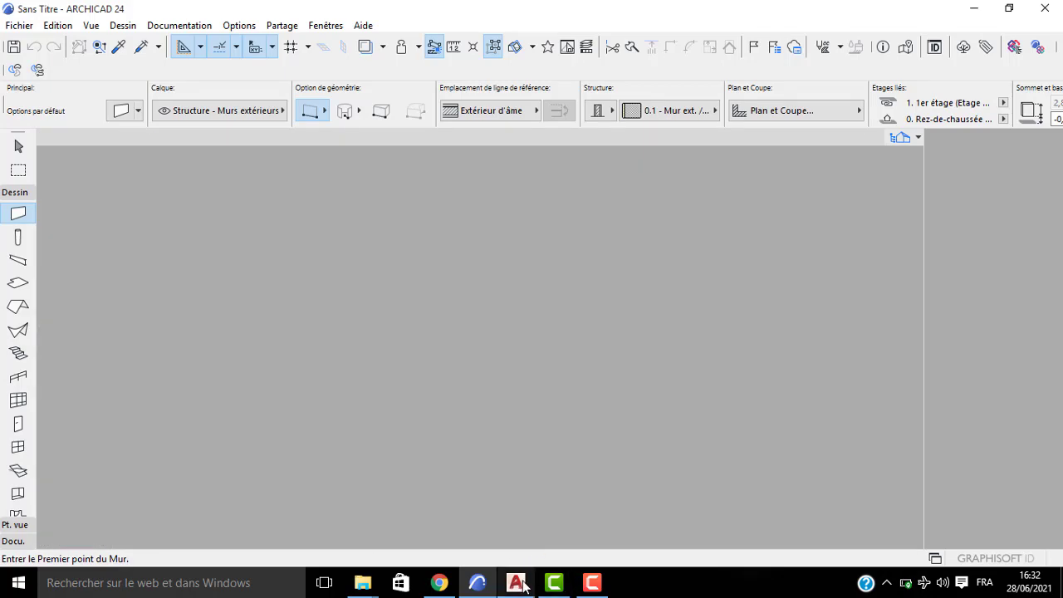
Close AutoCAD and dismiss the CodeMeter protection key alert in ARCHICAD
click(520, 580)
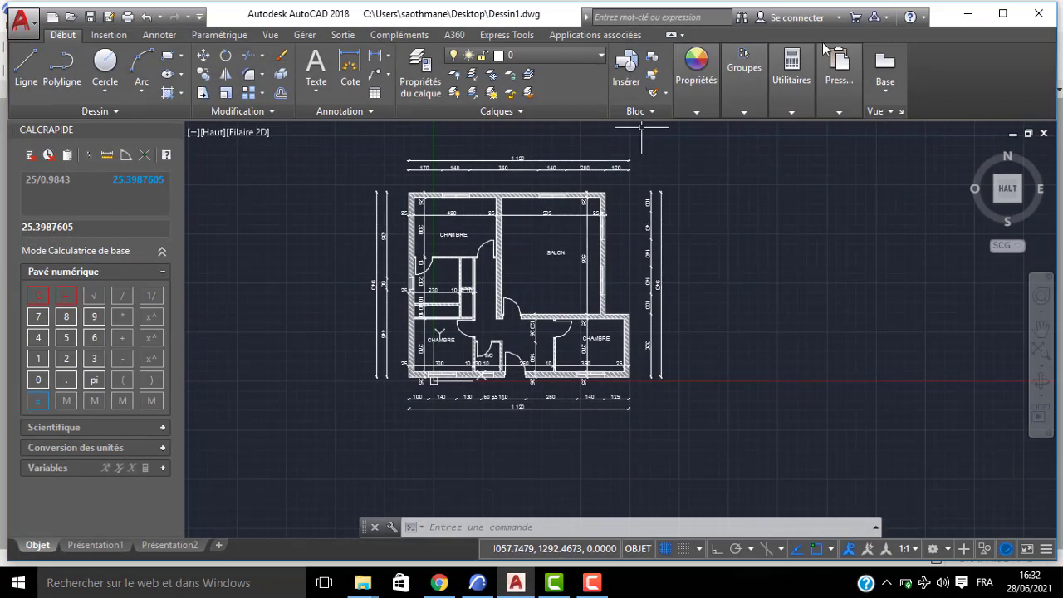
click(1036, 14)
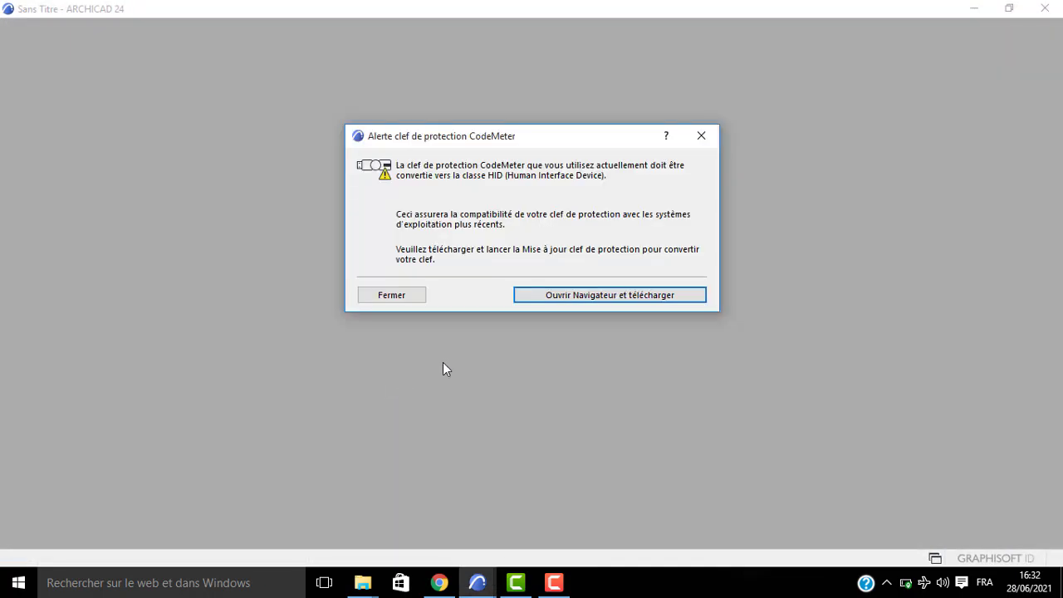
click(702, 136)
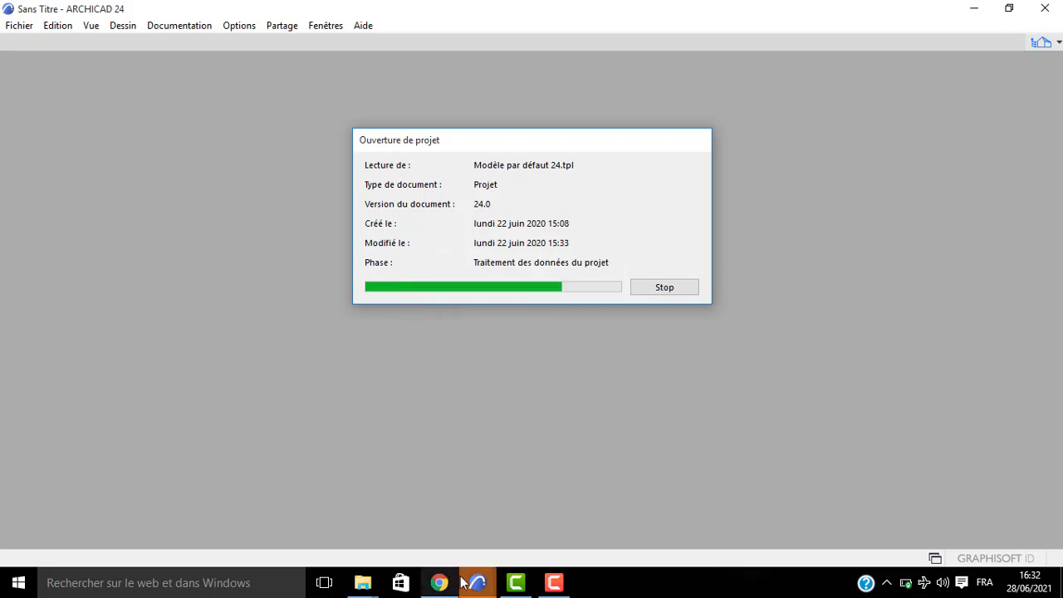
Import all layers of Dessin1 into ARCHICAD without changing the background and pen colours, and close the MEP routing palette
mouse_move(478, 583)
click(397, 517)
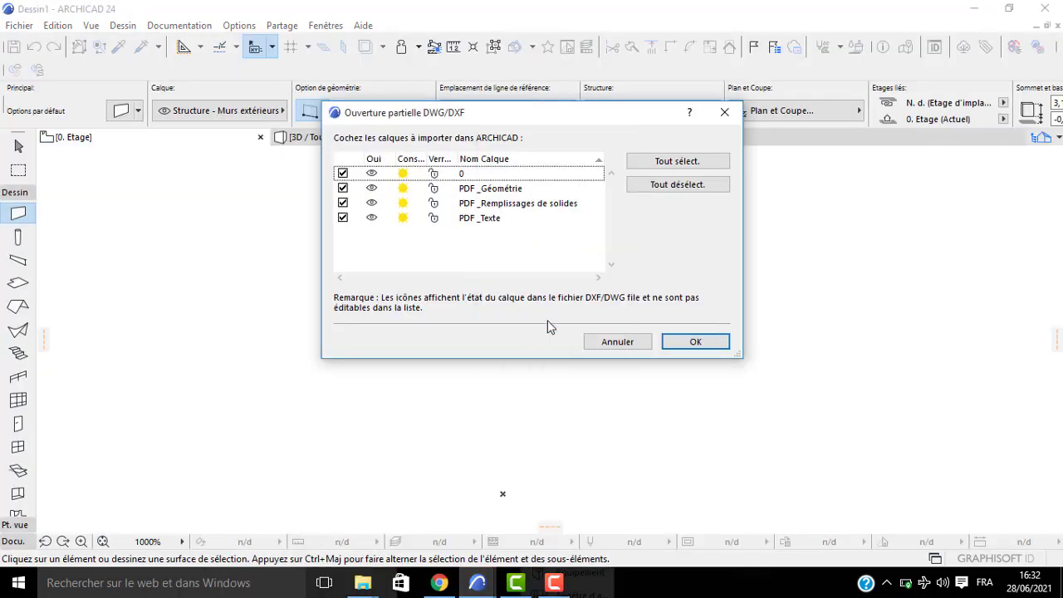
click(694, 340)
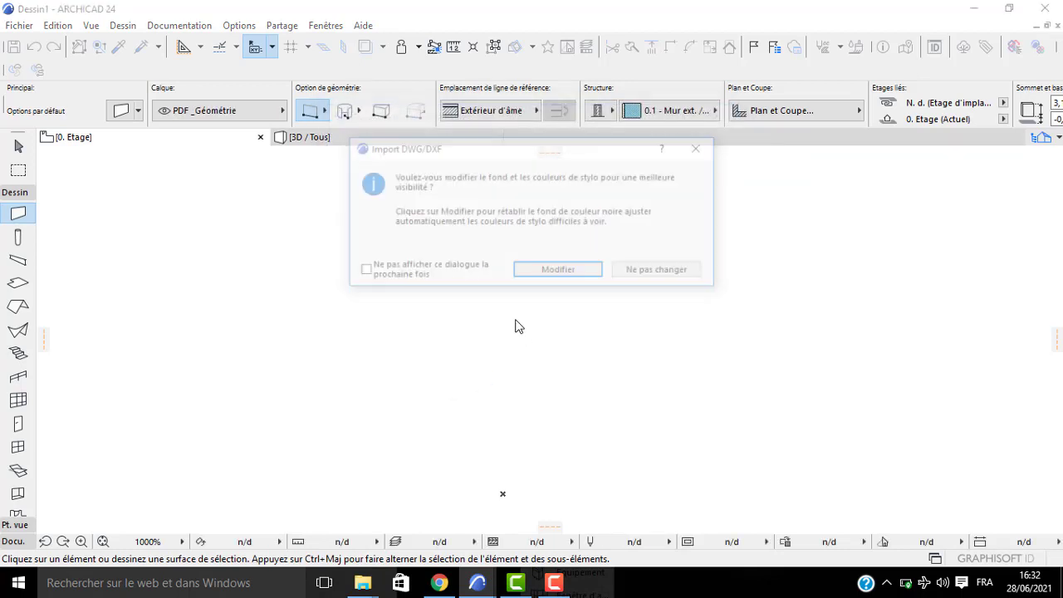
click(655, 278)
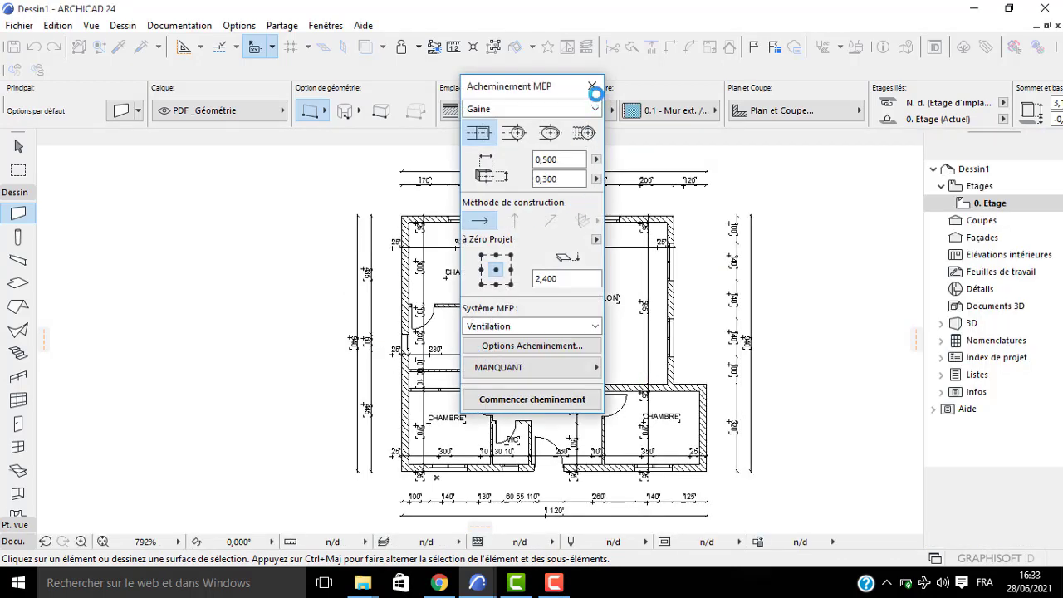
click(591, 86)
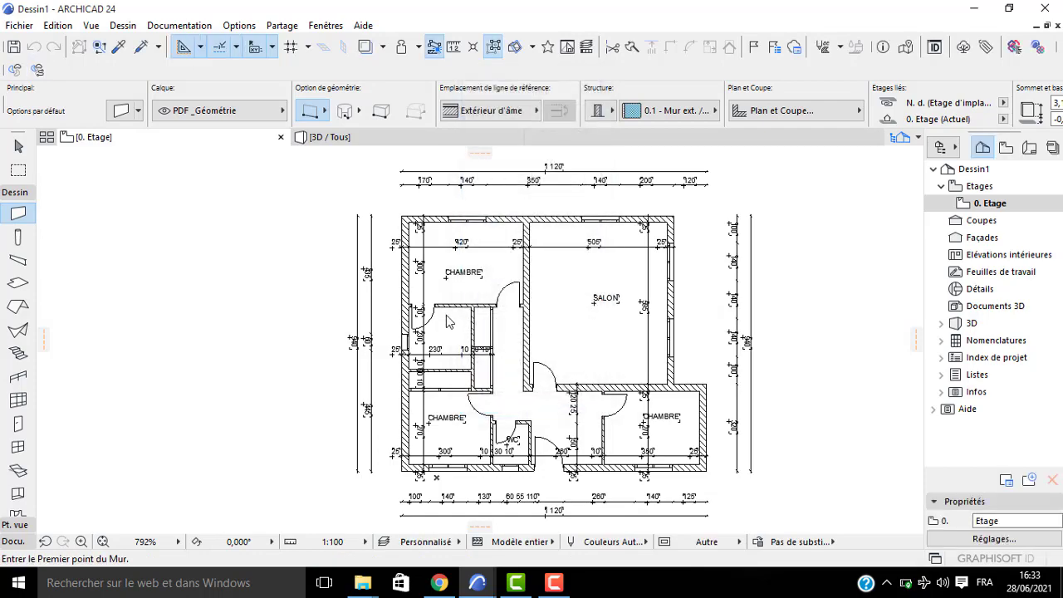
Measure the thickness of the wall between the upper CHAMBRE and the SALON
scroll(538, 217, up, 6)
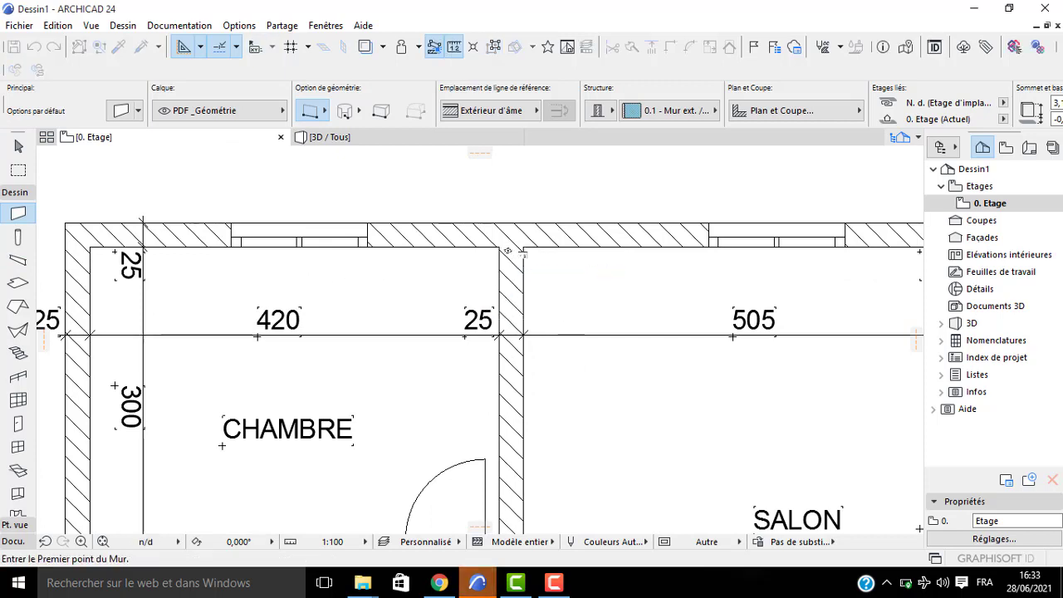
key(Escape)
key(m)
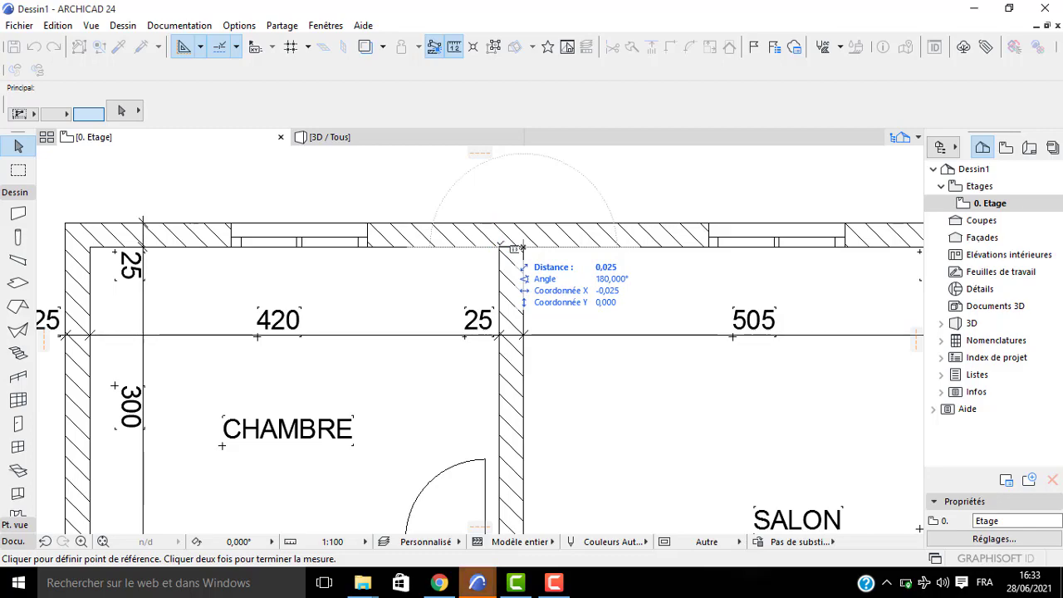
key(Escape)
scroll(411, 262, down, 4)
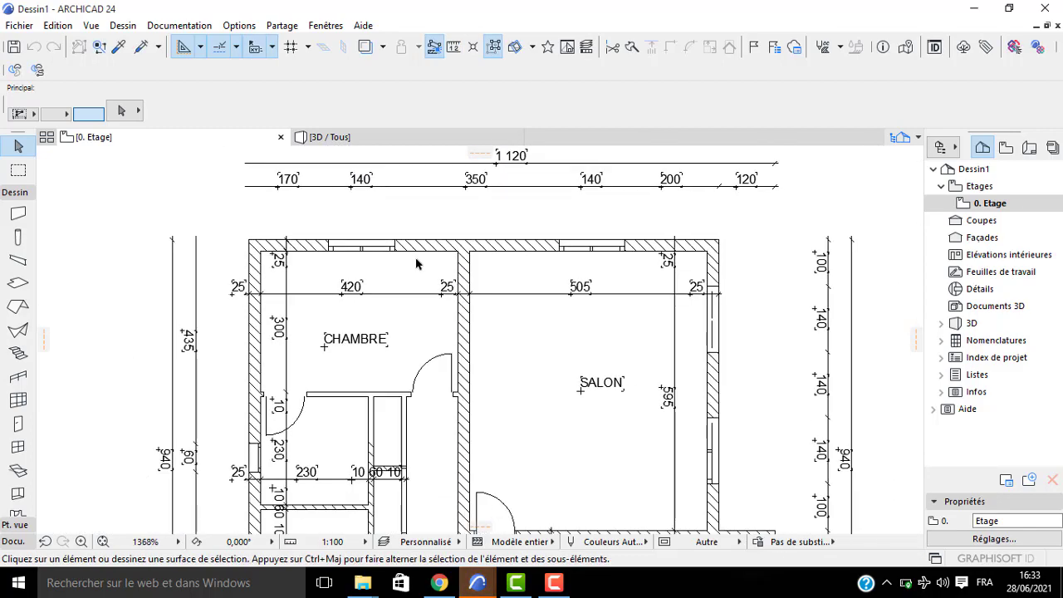
scroll(407, 264, down, 1)
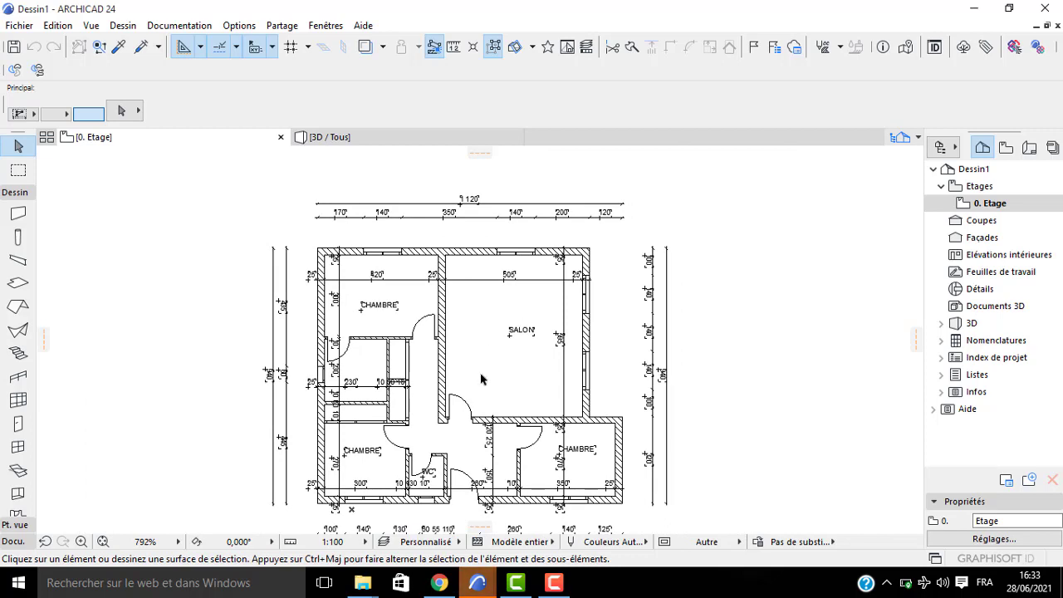
middle_drag(546, 380, 549, 370)
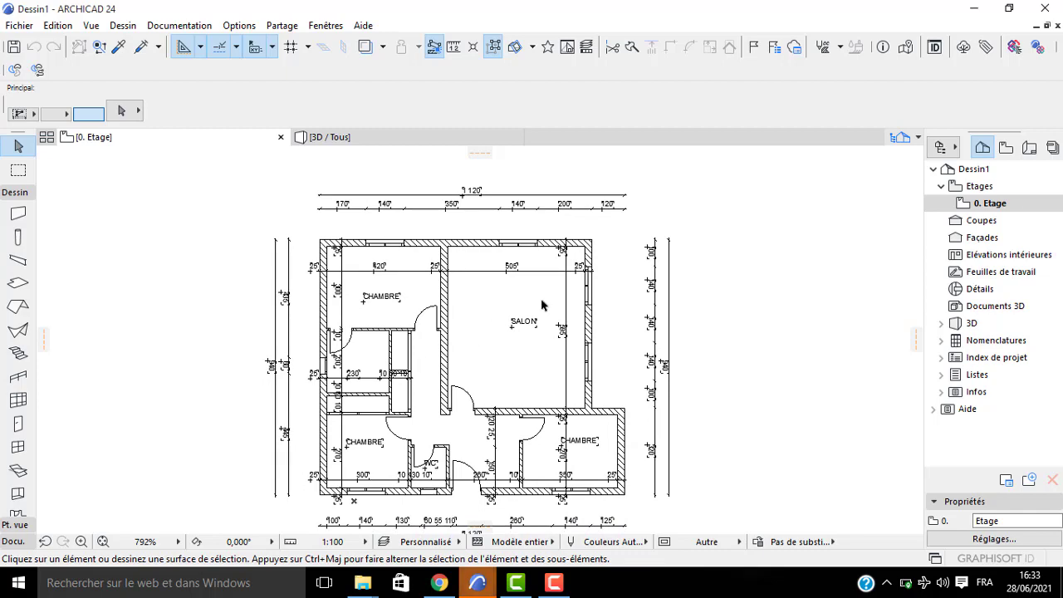
Try resizing the entire plan numerically at a ratio of 1:1000, and undo the resize
scroll(544, 304, down, 2)
key(ctrl+a)
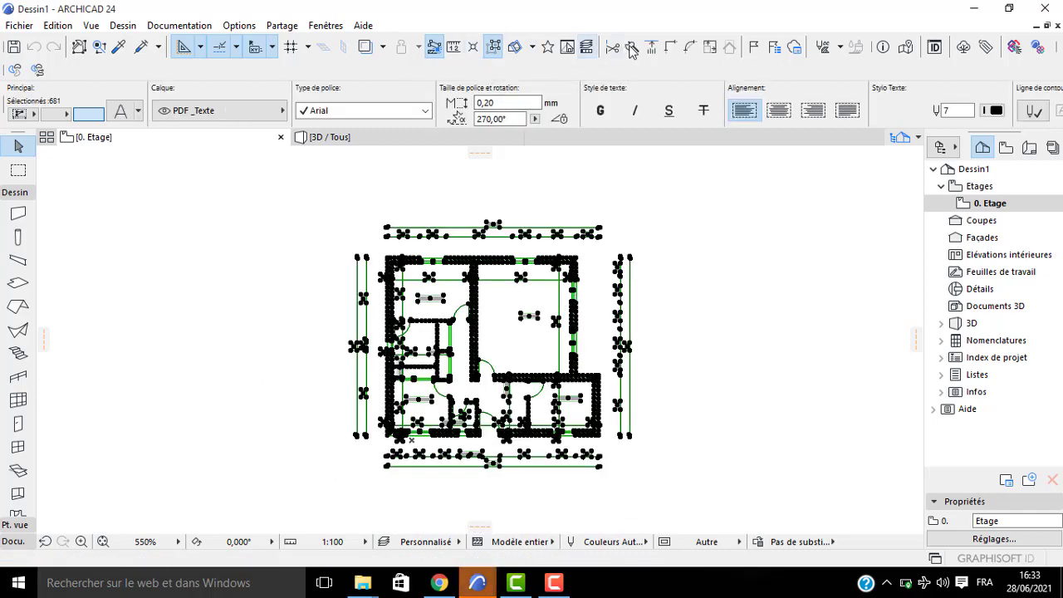
click(710, 48)
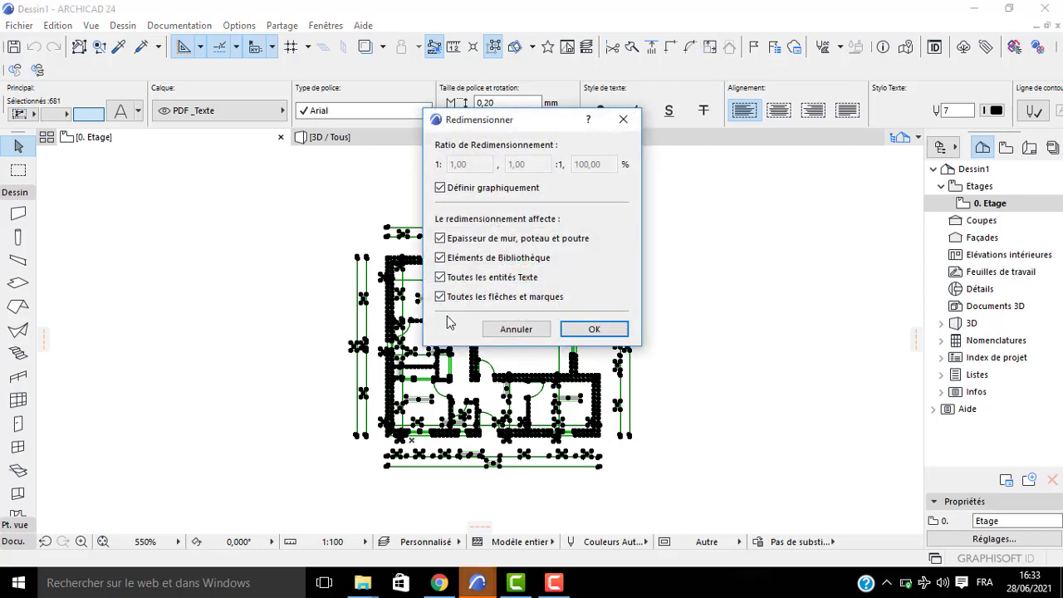
click(444, 190)
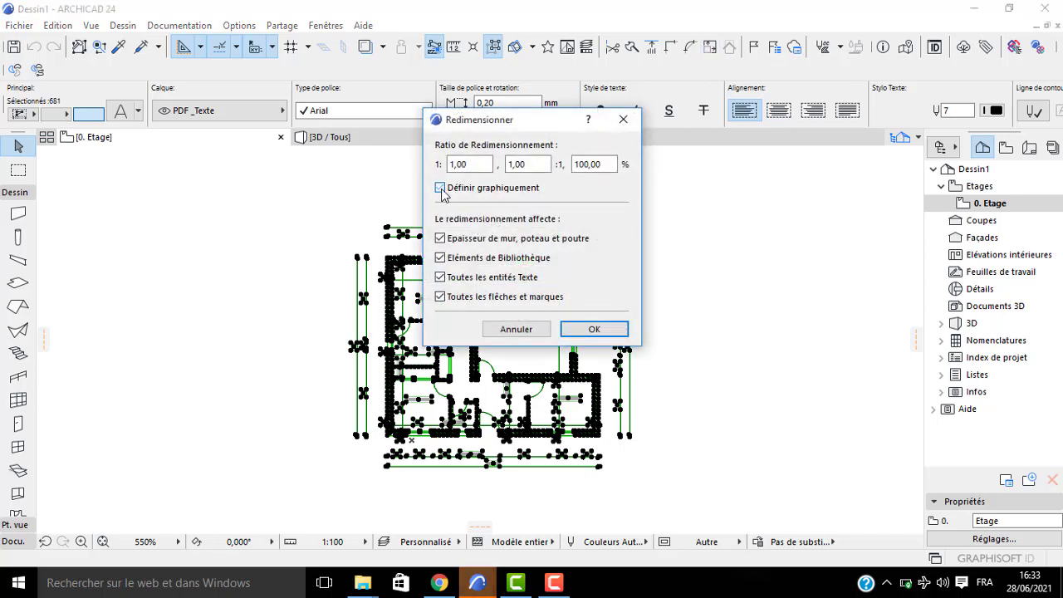
drag(474, 167, 381, 176)
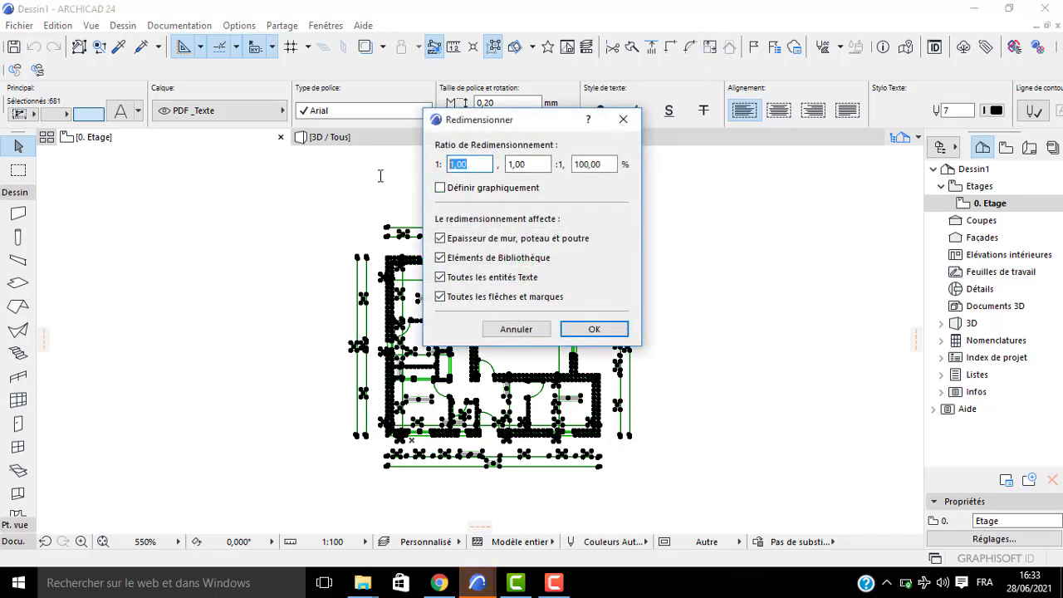
text(1000)
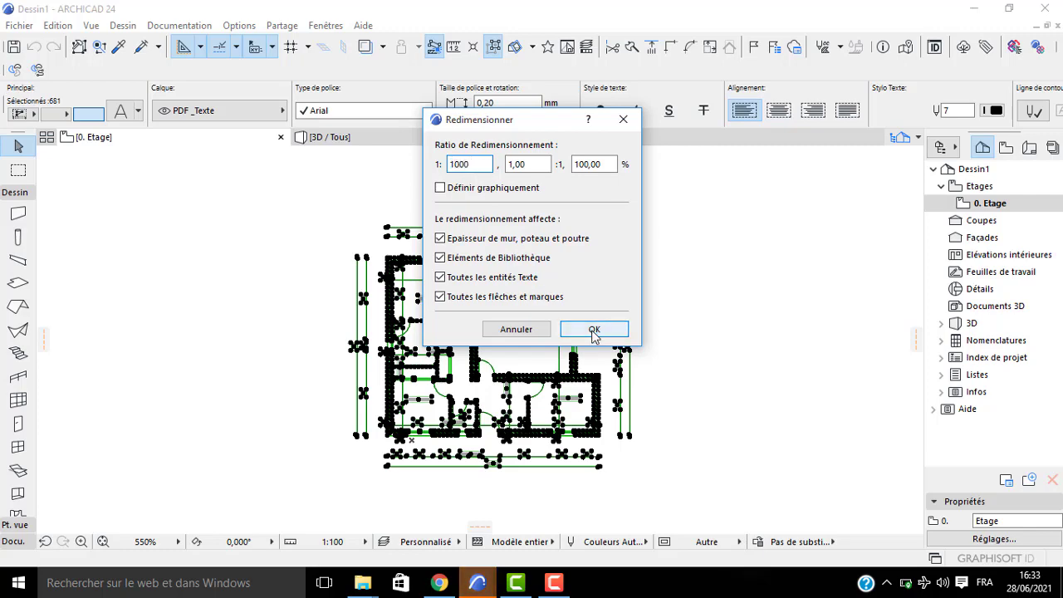
click(594, 329)
click(674, 323)
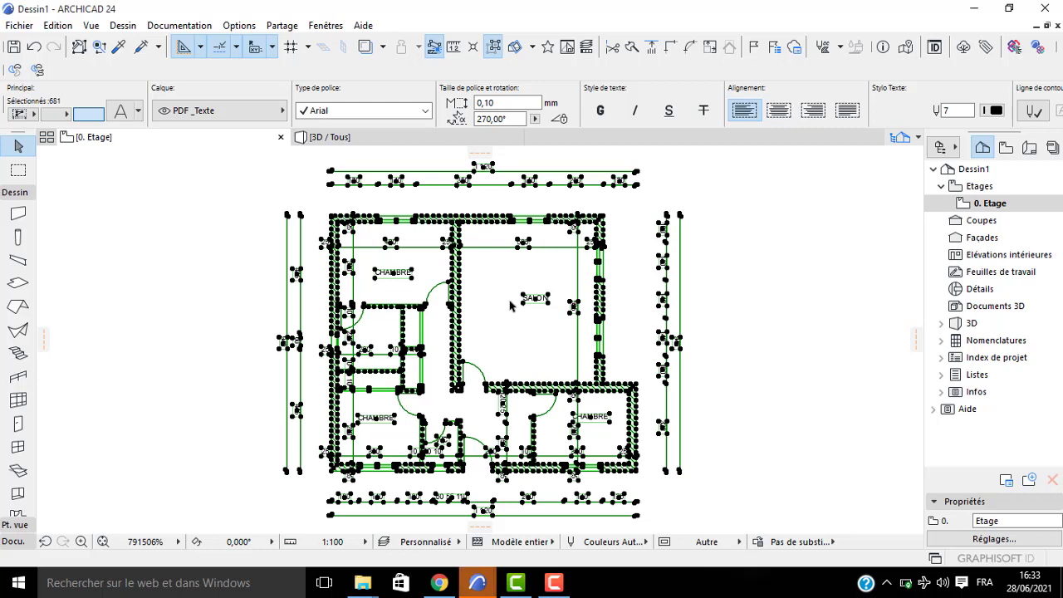
key(ctrl+z)
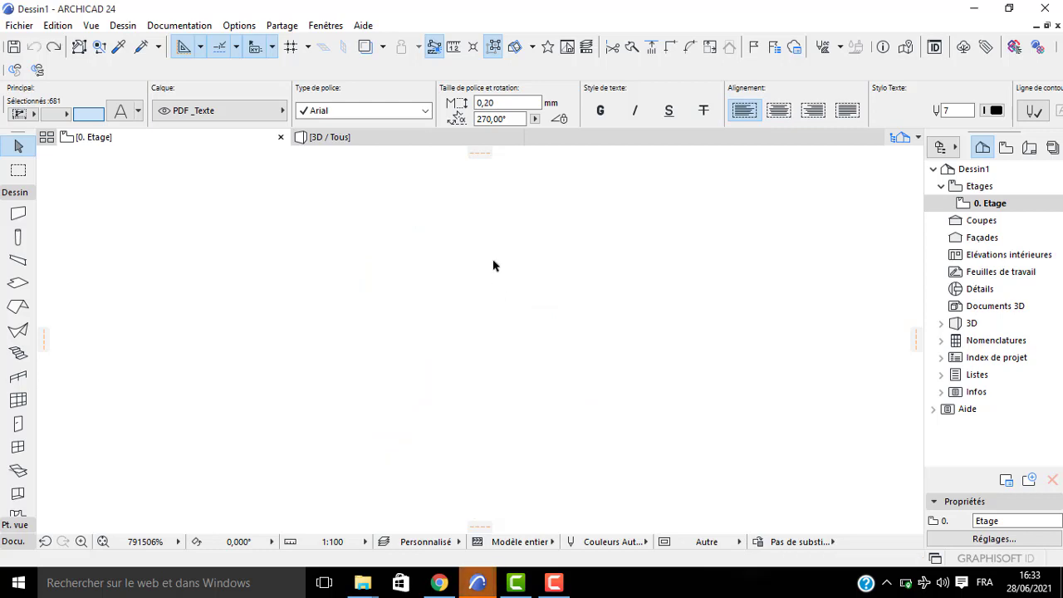
middle_click(490, 293)
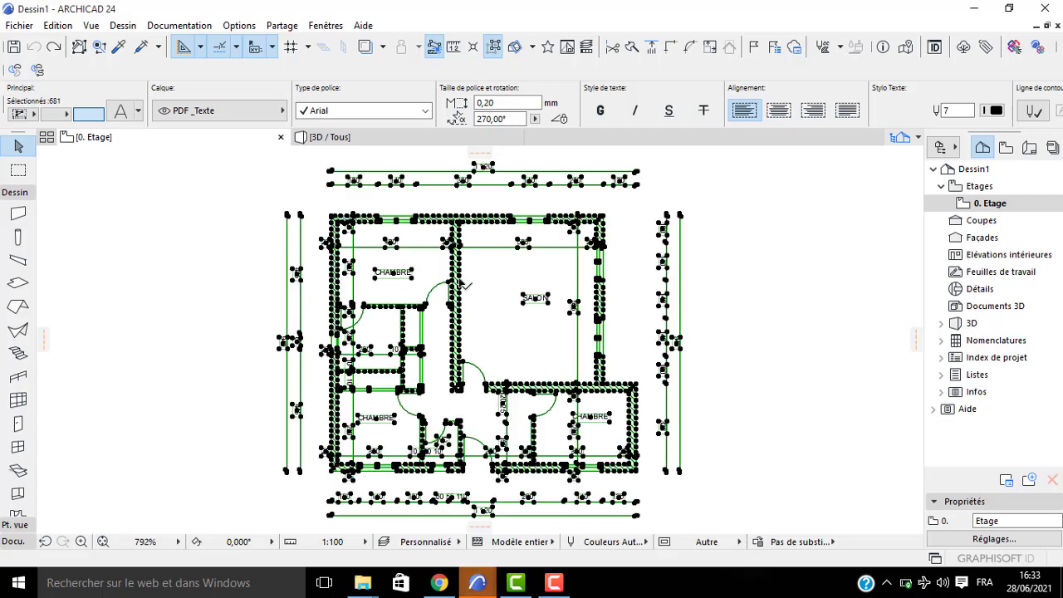
Deselect the plan, turn off guide lines and measure the CHAMBRE–SALON partition wall again at its 25 dimension
scroll(461, 284, up, 2)
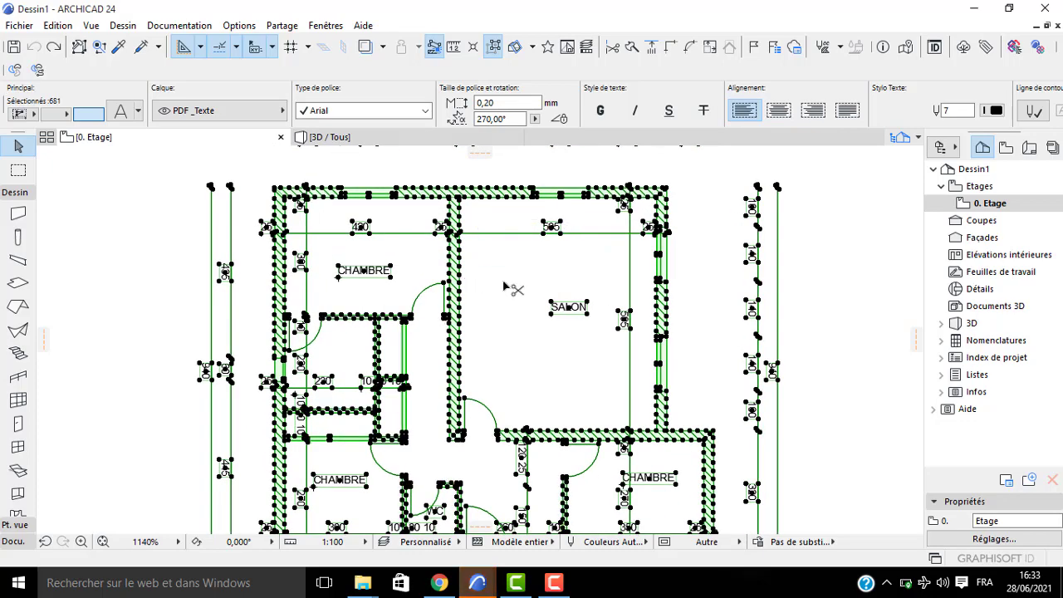
key(Escape)
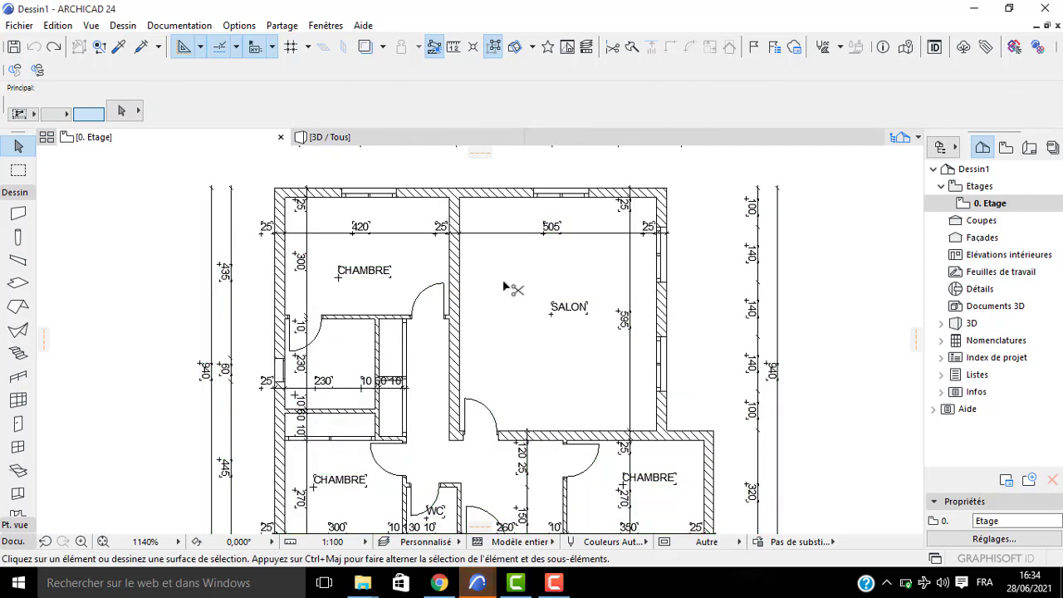
scroll(474, 229, up, 4)
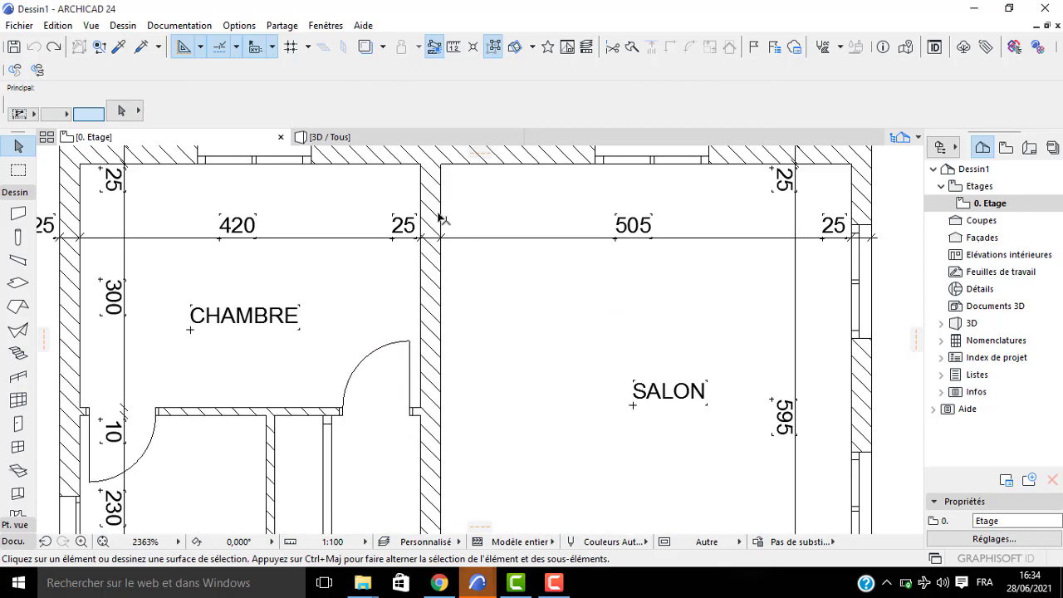
key(l)
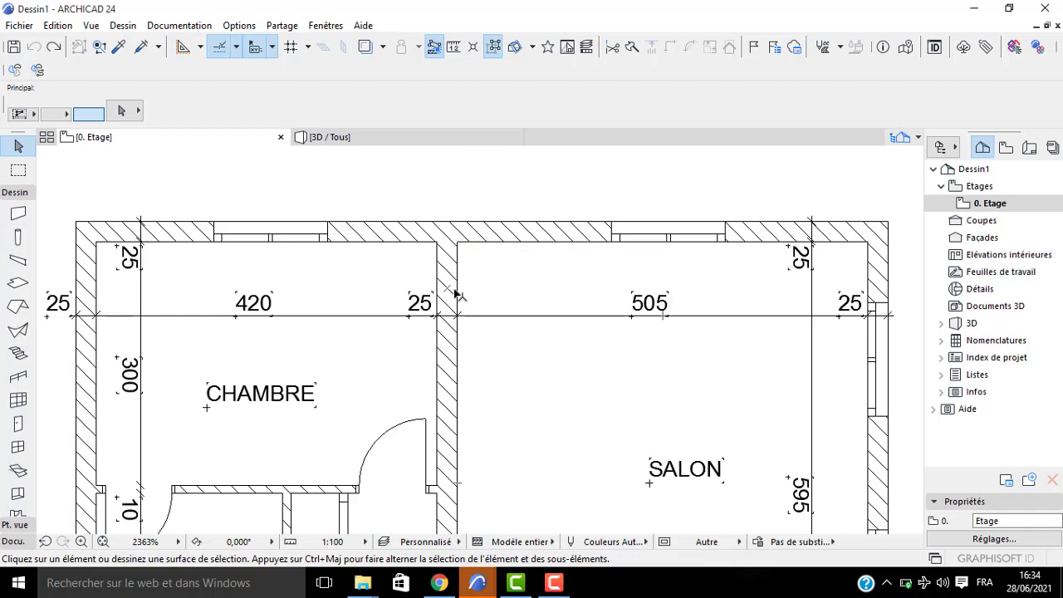
key(m)
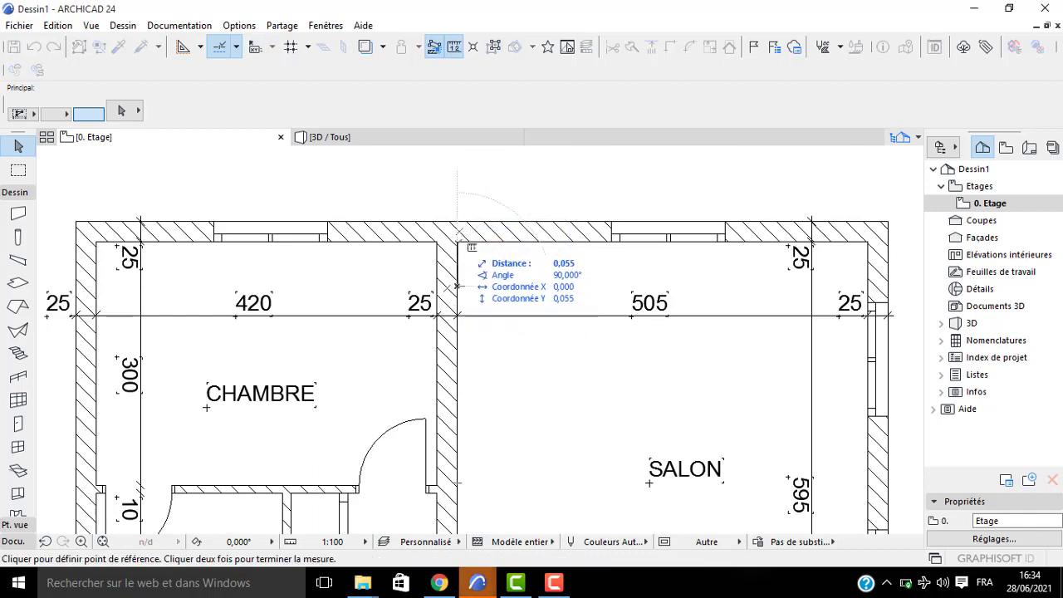
click(457, 285)
key(Escape)
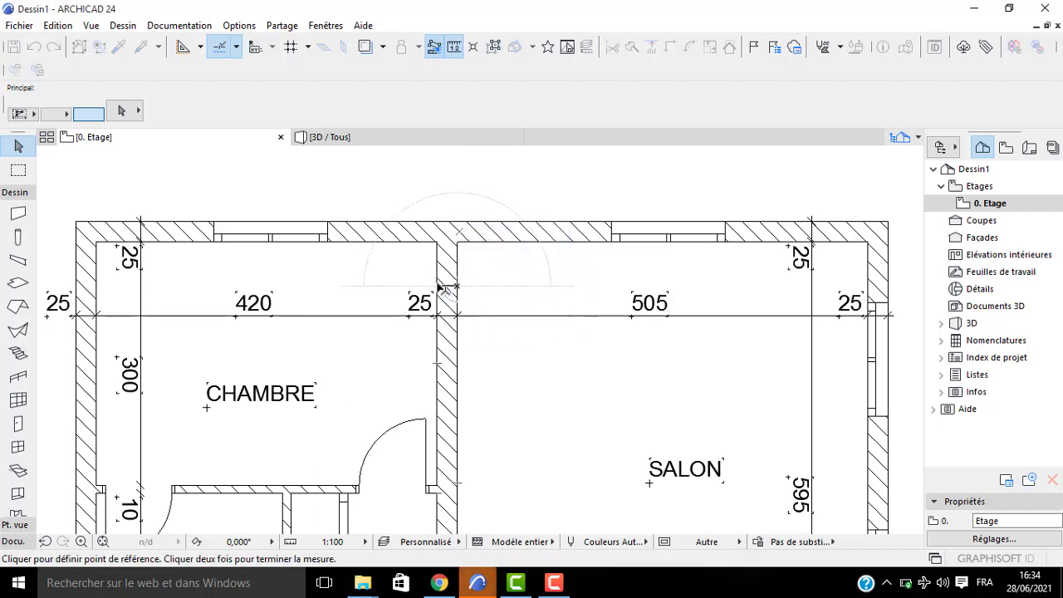
scroll(449, 286, down, 4)
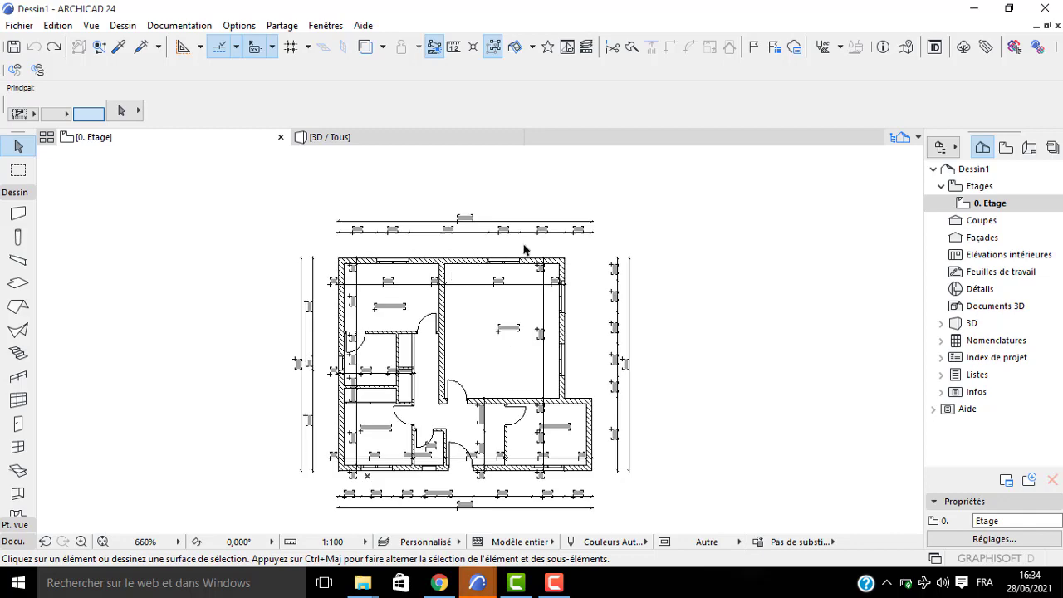
Resize all elements of the plan at a ratio of 1000:1 and fit the enlarged plan in view
key(ctrl+a)
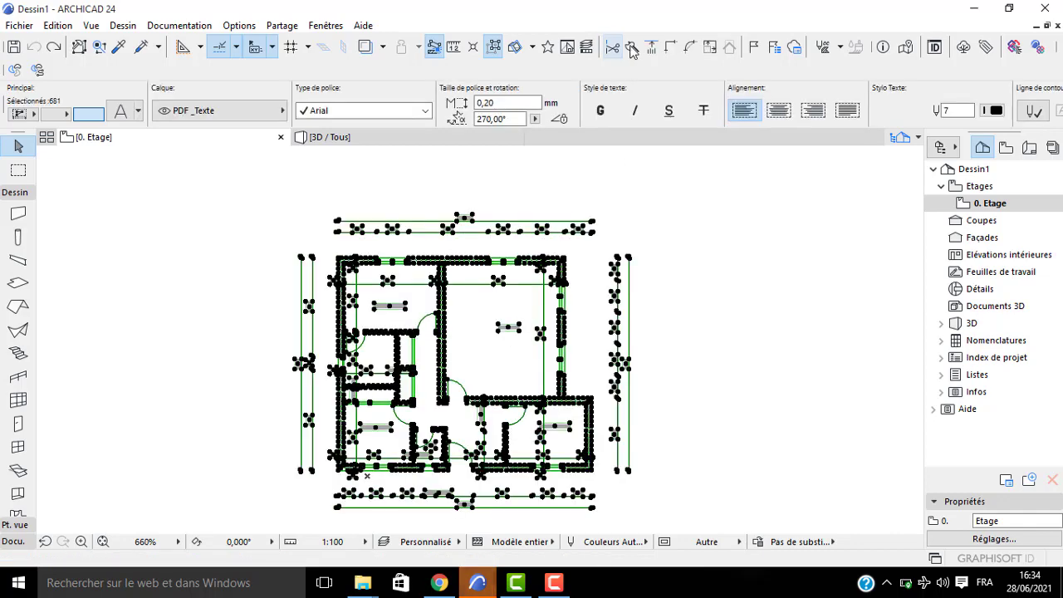
click(710, 48)
text(1000)
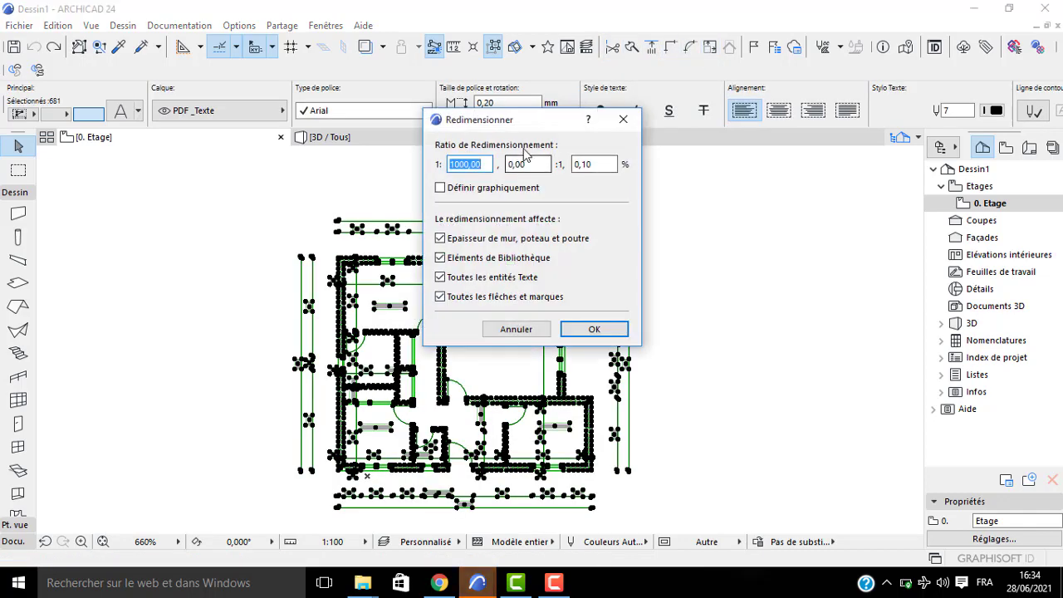
key(Tab)
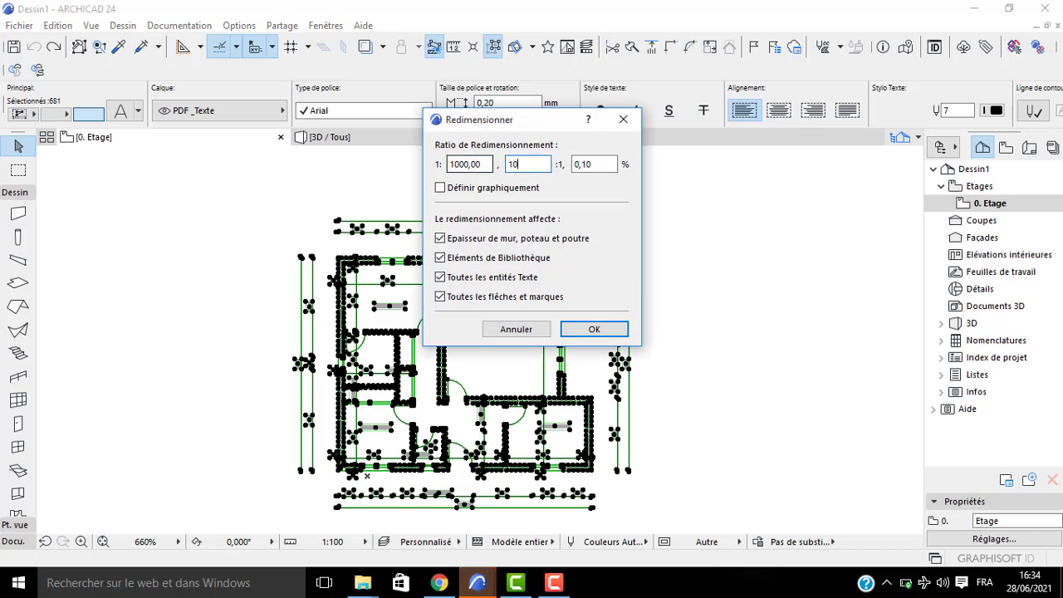
text(1000)
click(488, 164)
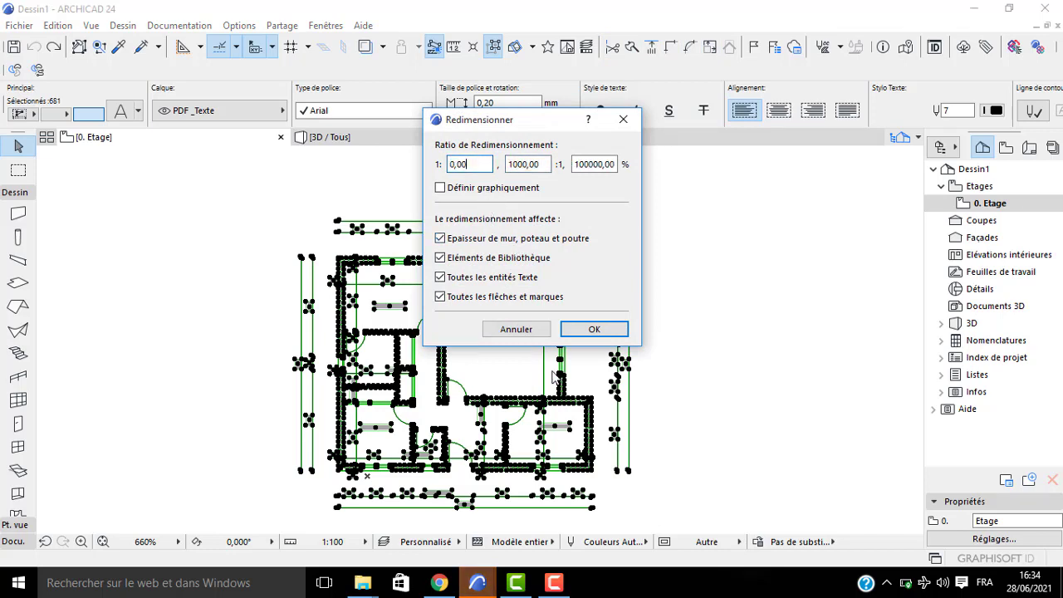
click(577, 334)
click(675, 312)
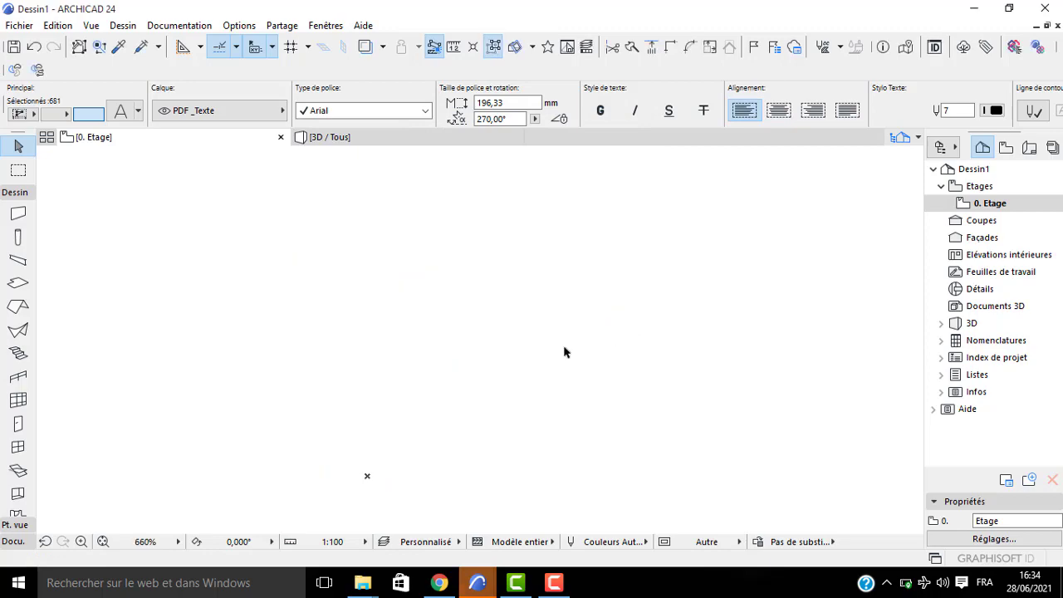
middle_click(565, 348)
middle_click(565, 347)
Check the resized plan by measuring the partition wall's thickness between its two upper inner corners
scroll(472, 301, up, 9)
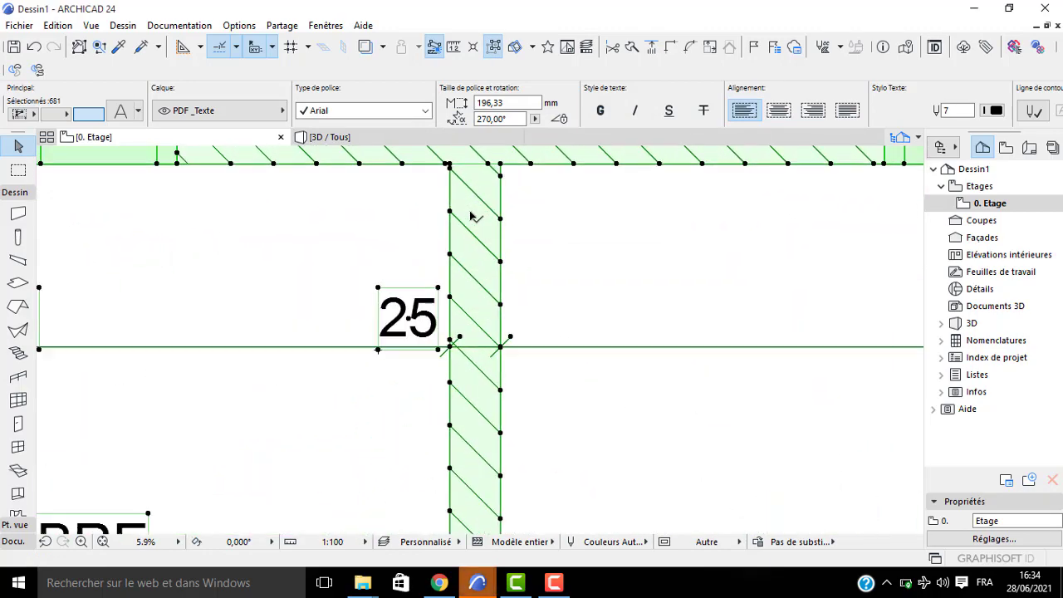
key(Escape)
key(m)
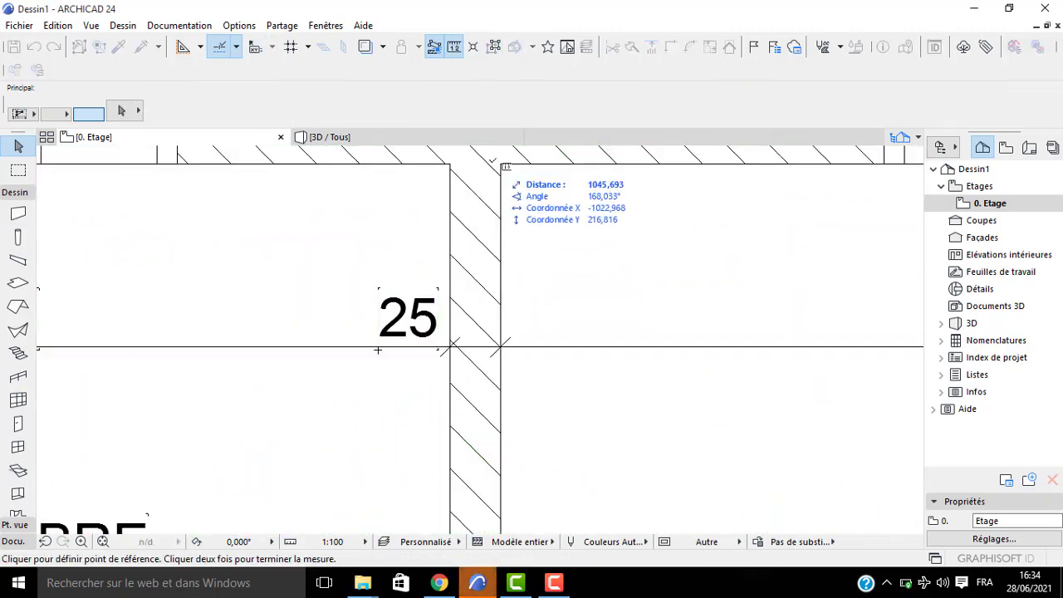
click(501, 164)
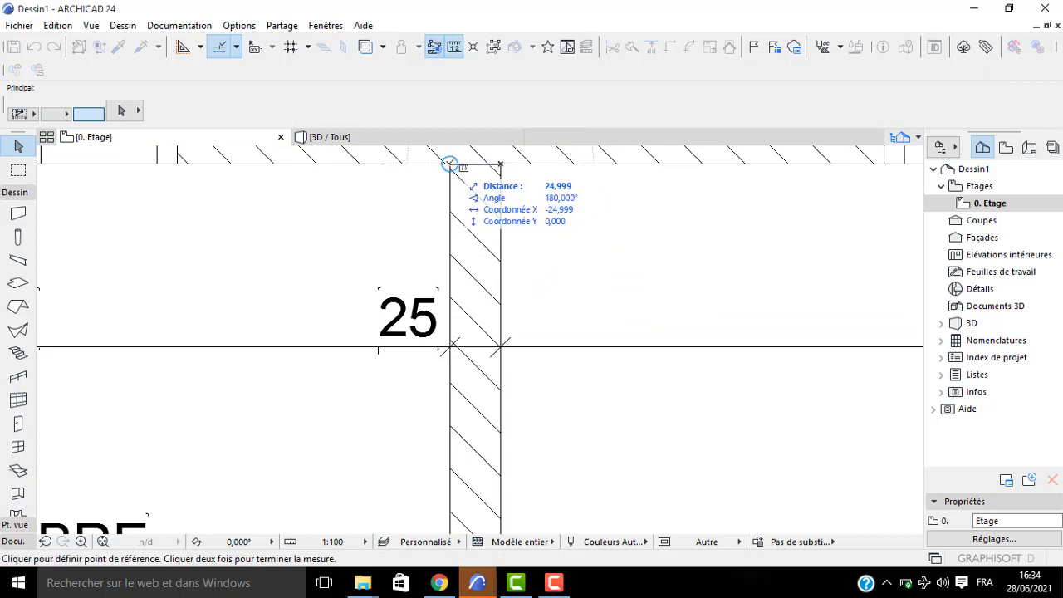
key(Escape)
scroll(380, 244, down, 10)
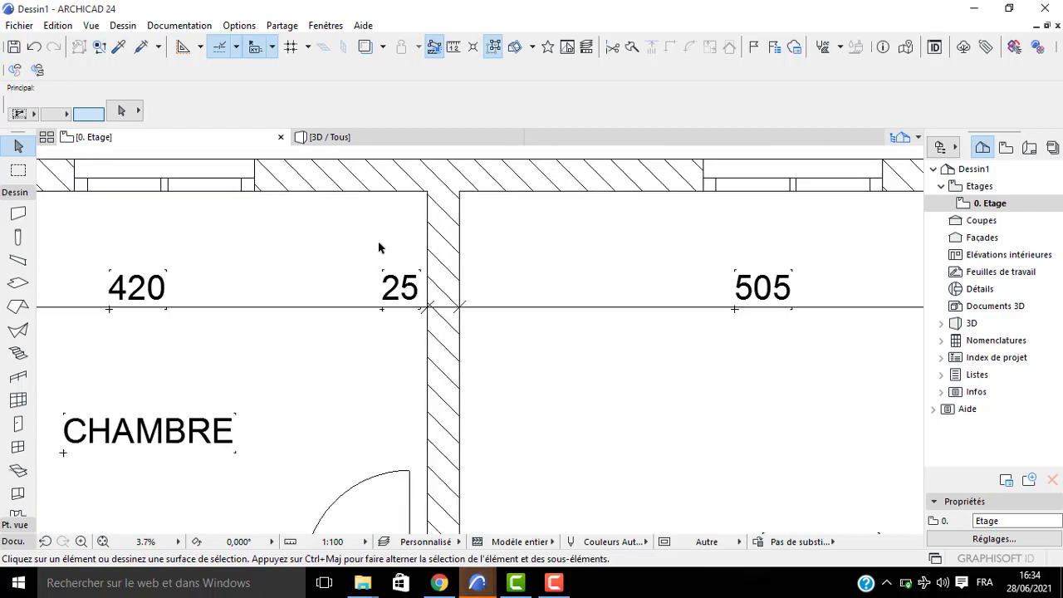
Open the Wall tool's default settings and set a basic structure with a thickness of 0,25
click(17, 213)
key(ctrl+t)
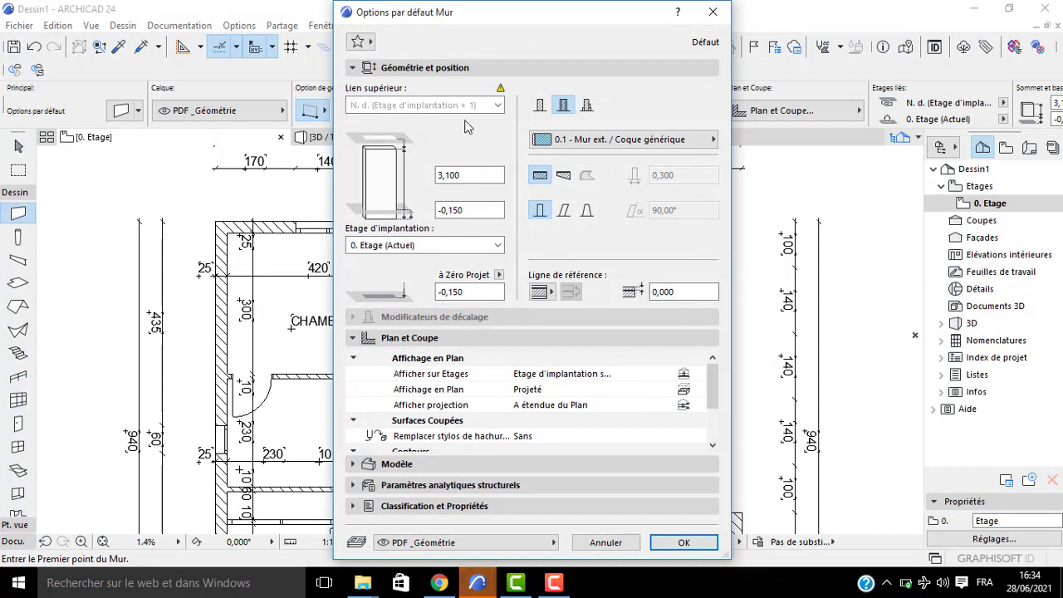
click(540, 104)
click(704, 174)
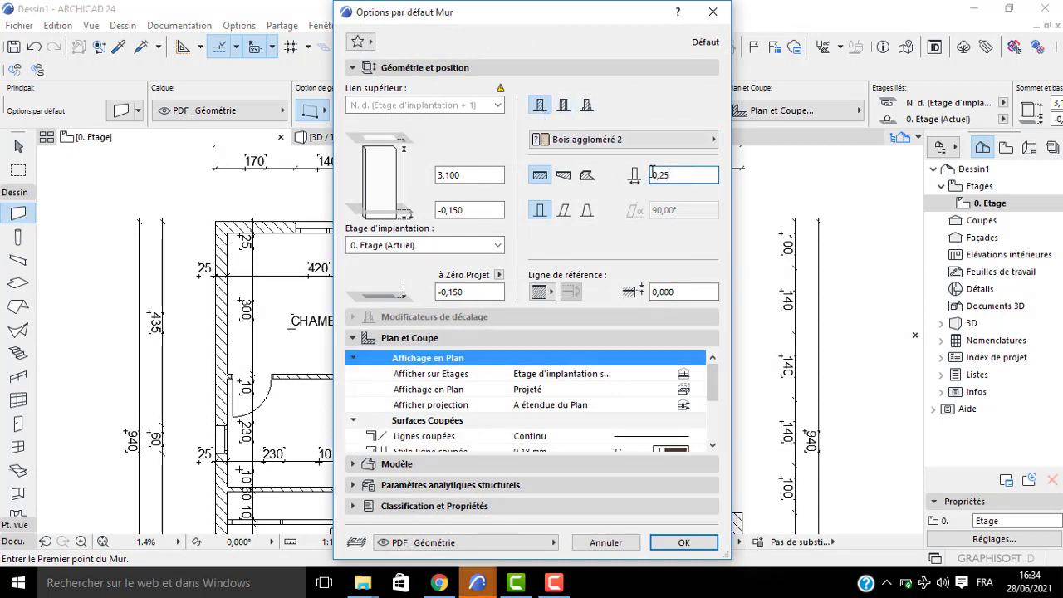
text(0,25)
Set the default wall's top link to Non lié and its height to 2,8
click(486, 105)
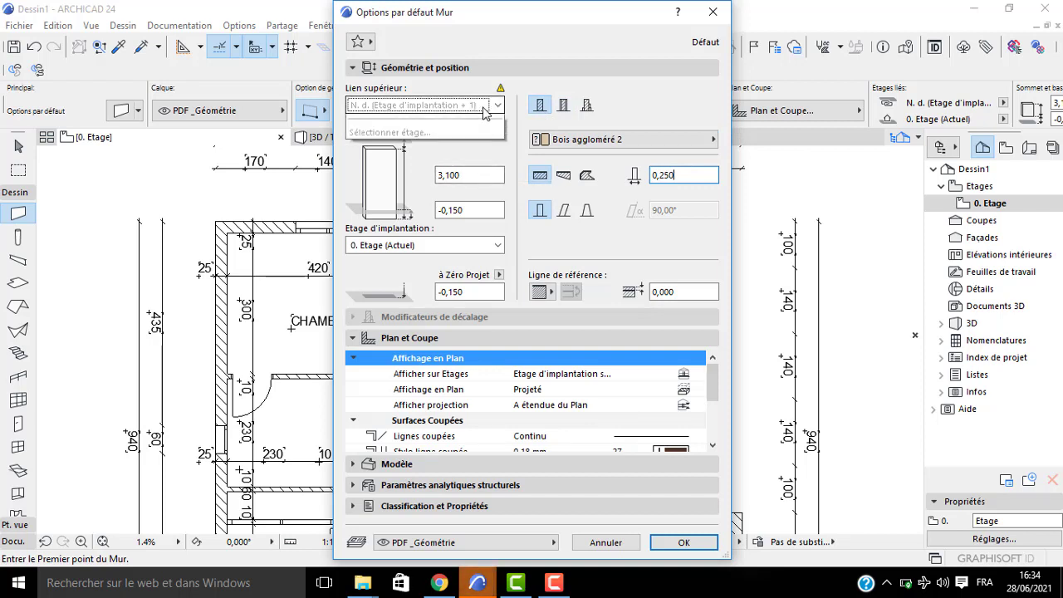
click(430, 148)
click(465, 176)
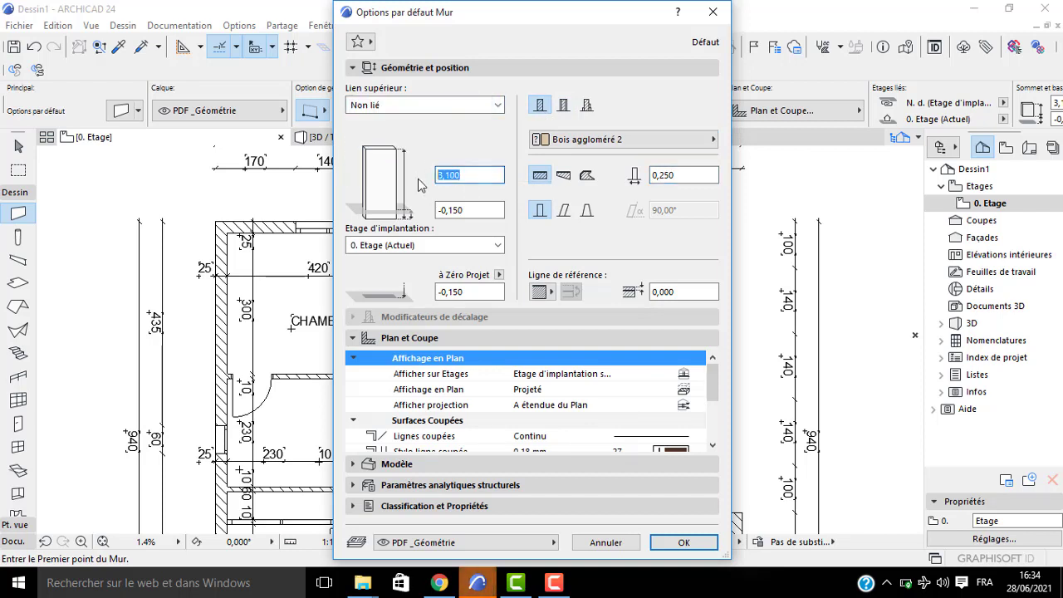
text(2)
key(BackSpace)
key(BackSpace)
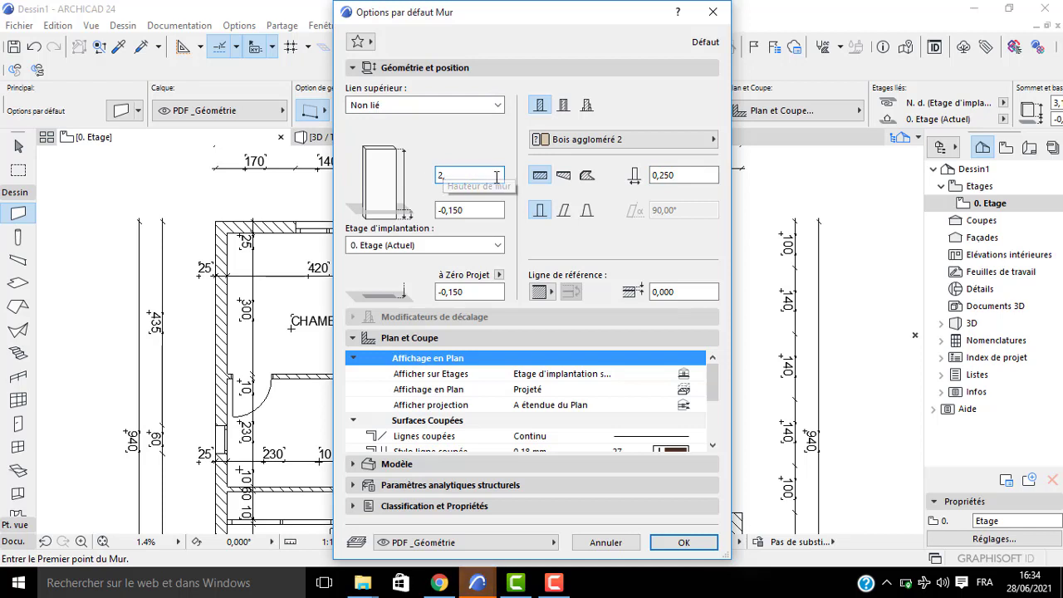
text(,8)
key(Tab)
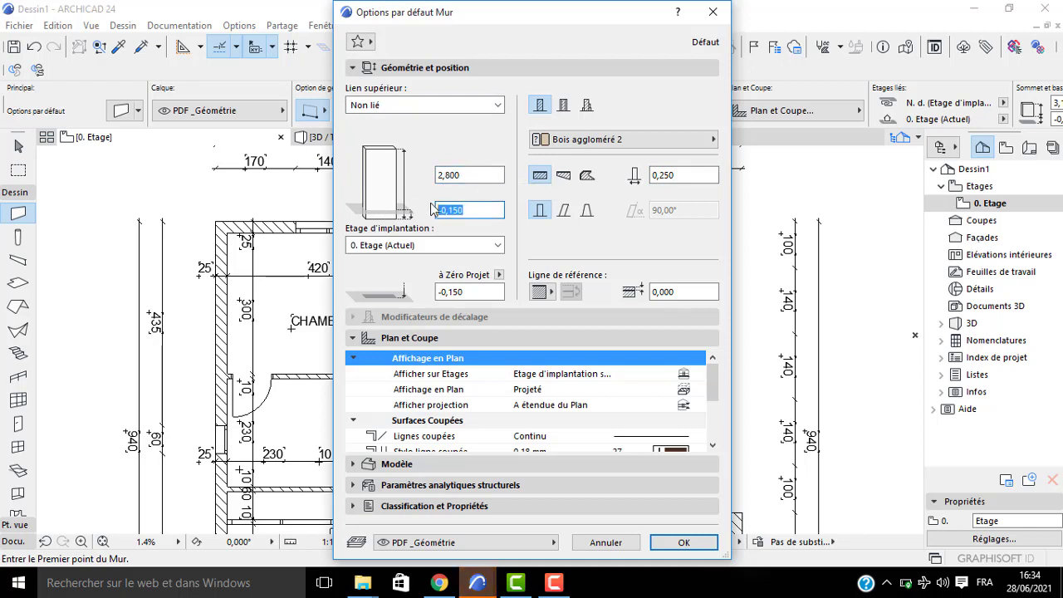
Set the default wall's base offset to 0,000 and its geometry method to chained walls
text(00)
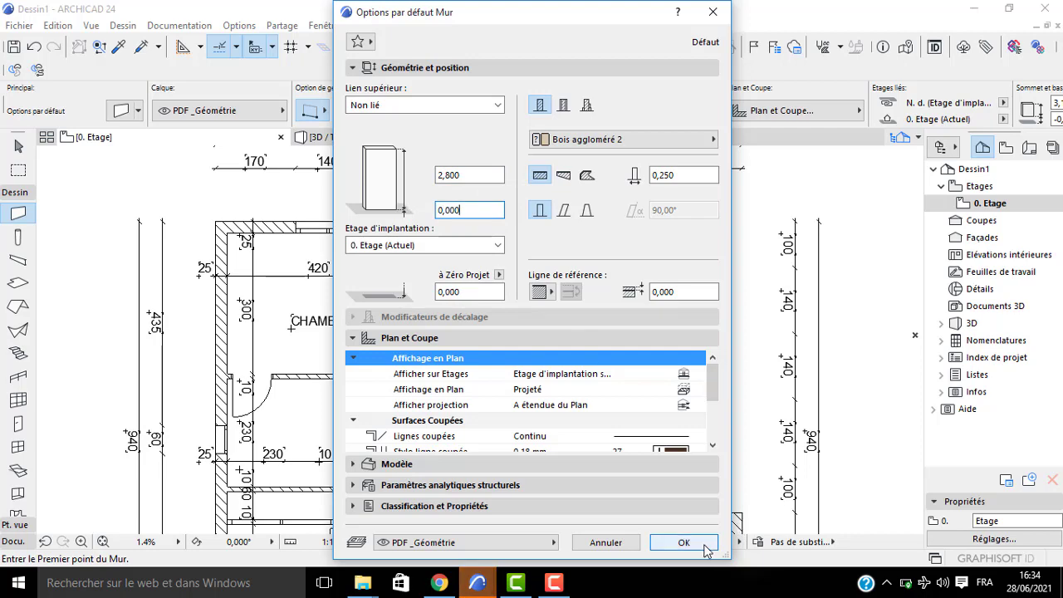
click(704, 548)
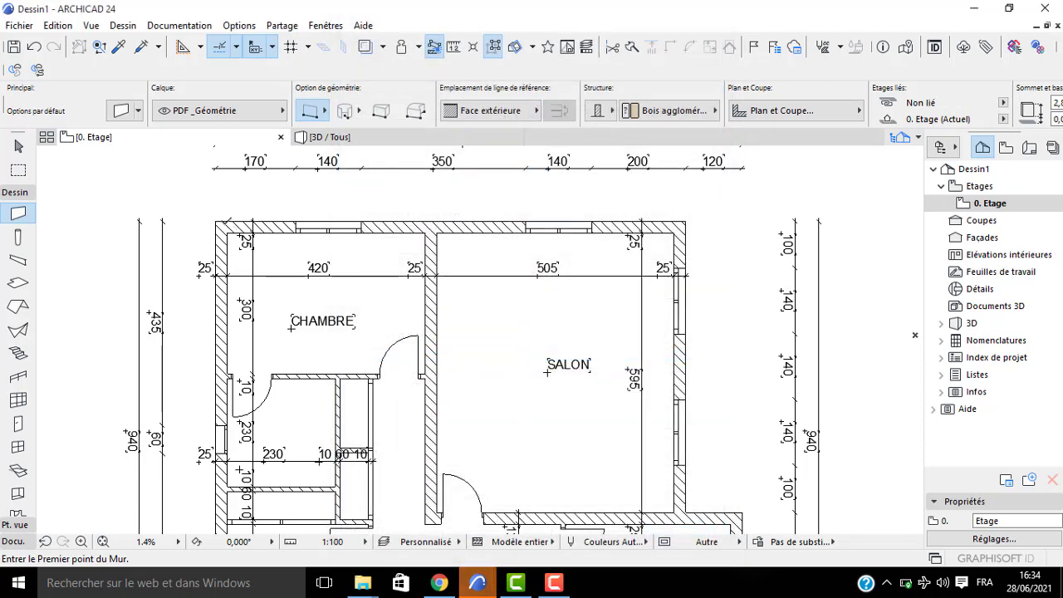
click(317, 116)
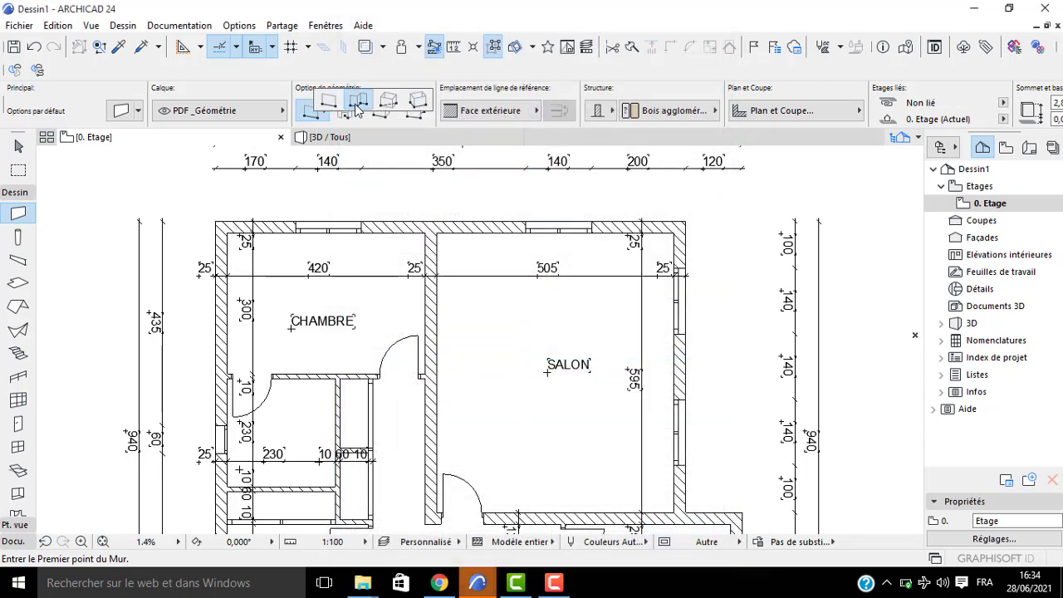
click(351, 112)
click(217, 220)
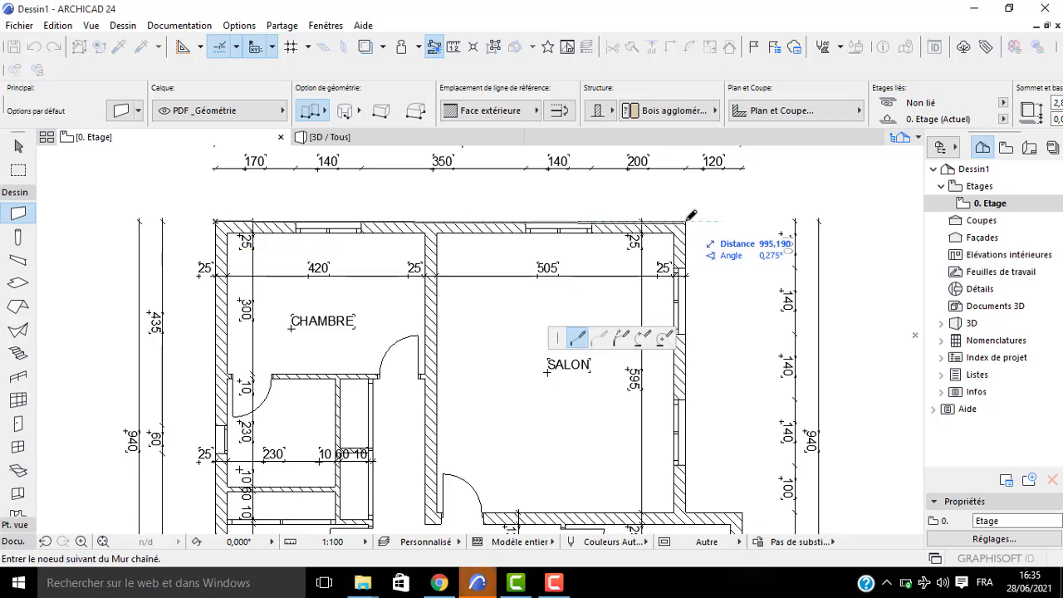
scroll(266, 195, up, 2)
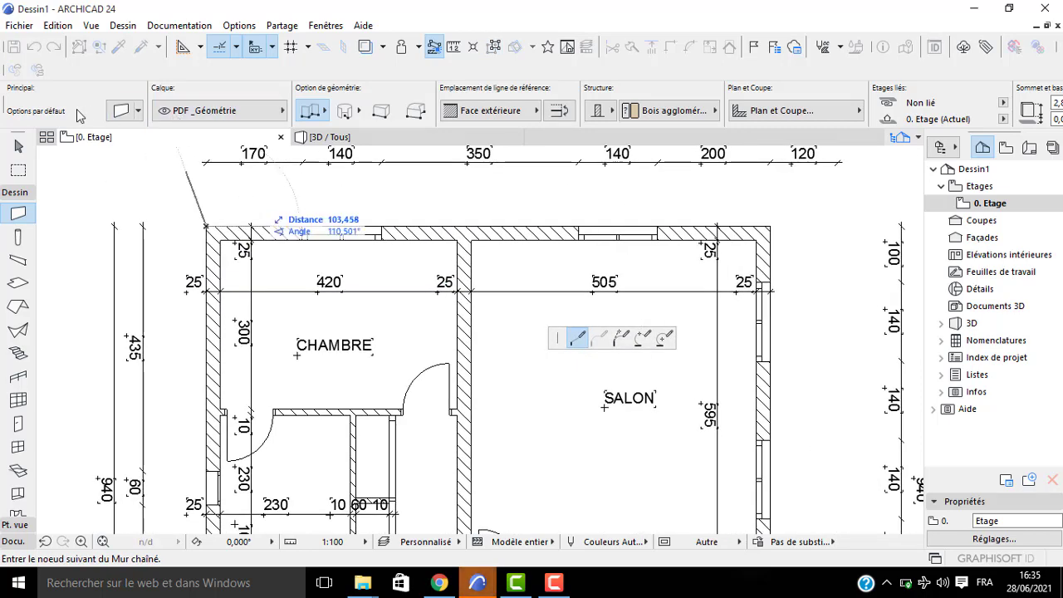
key(ctrl+t)
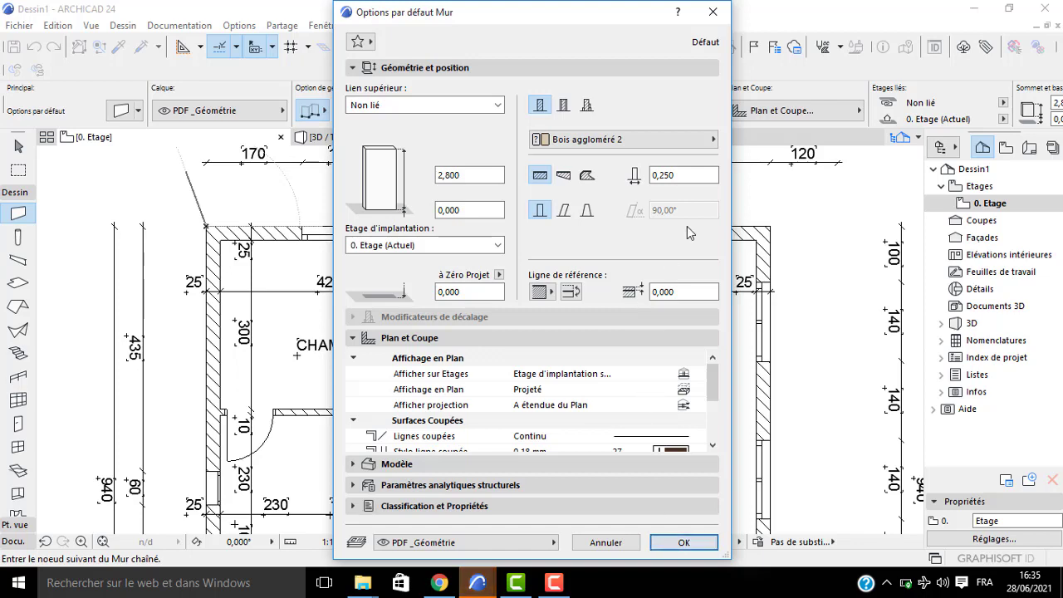
click(684, 543)
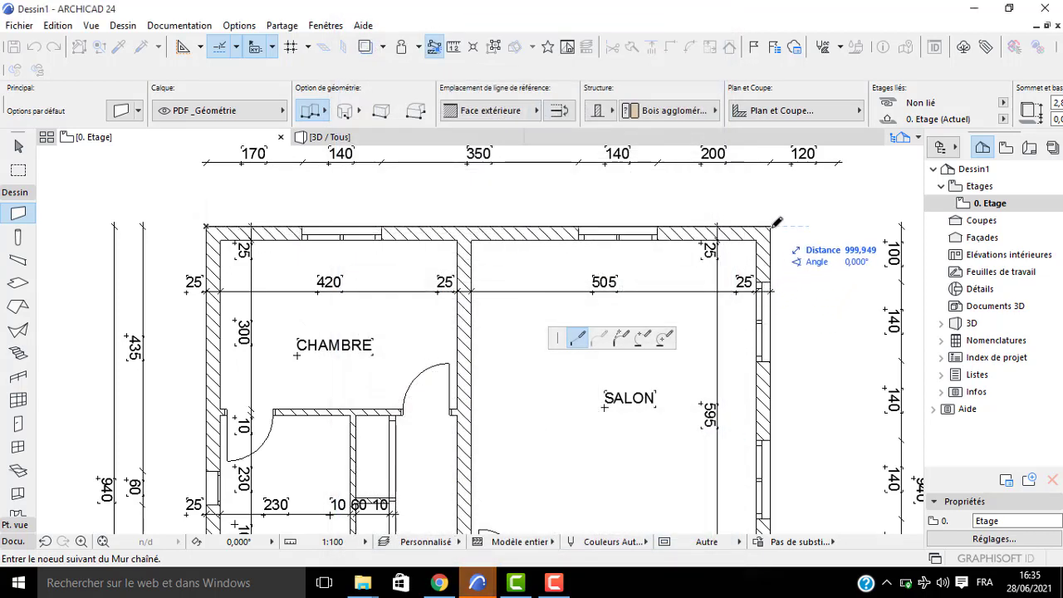
double_click(777, 221)
click(773, 224)
middle_drag(770, 509, 723, 345)
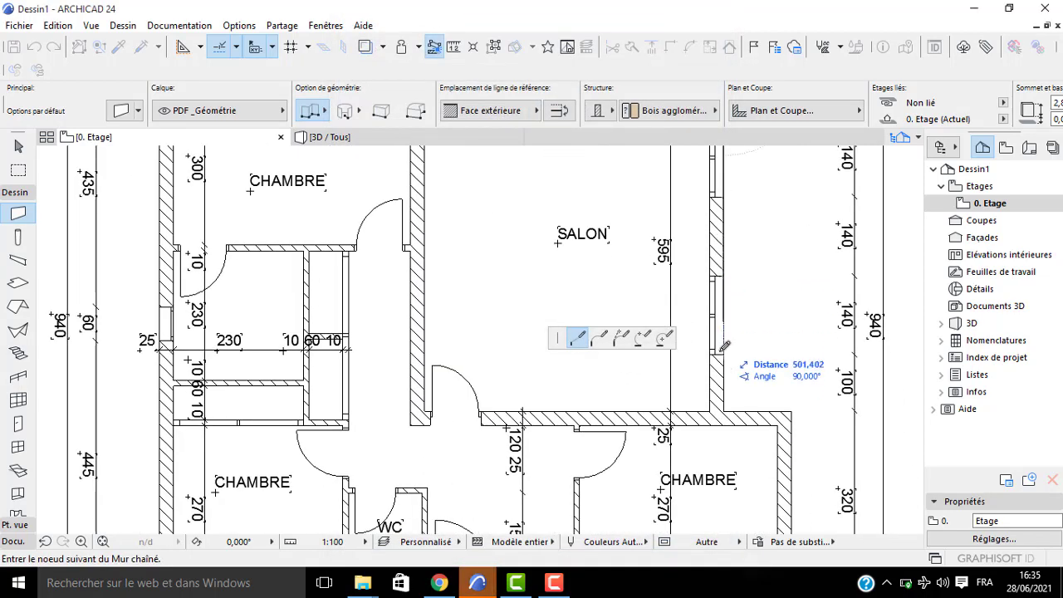
click(724, 407)
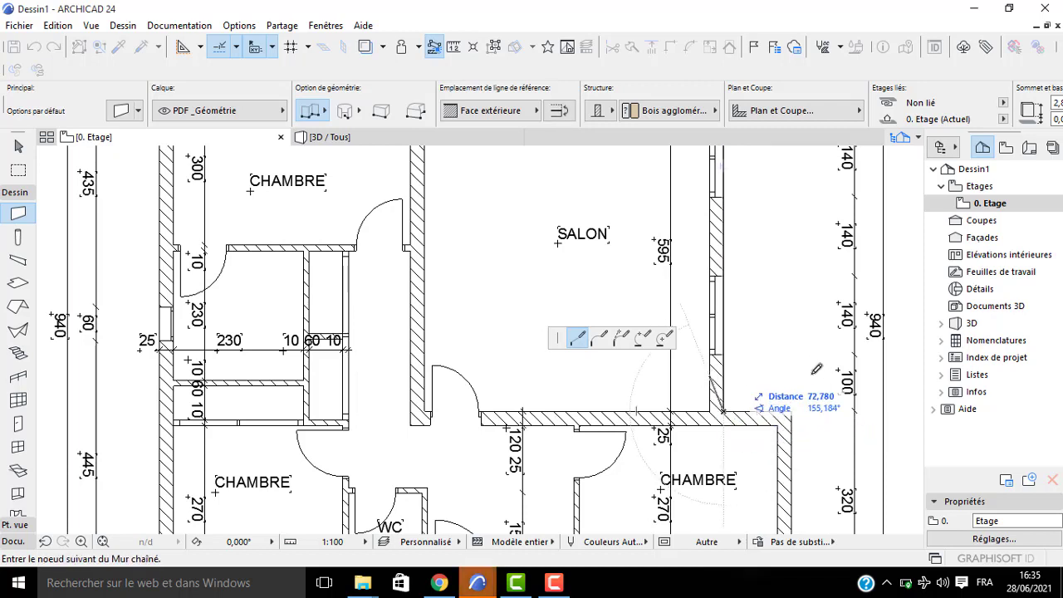
key(BackSpace)
key(BackSpace)
key(BackSpace)
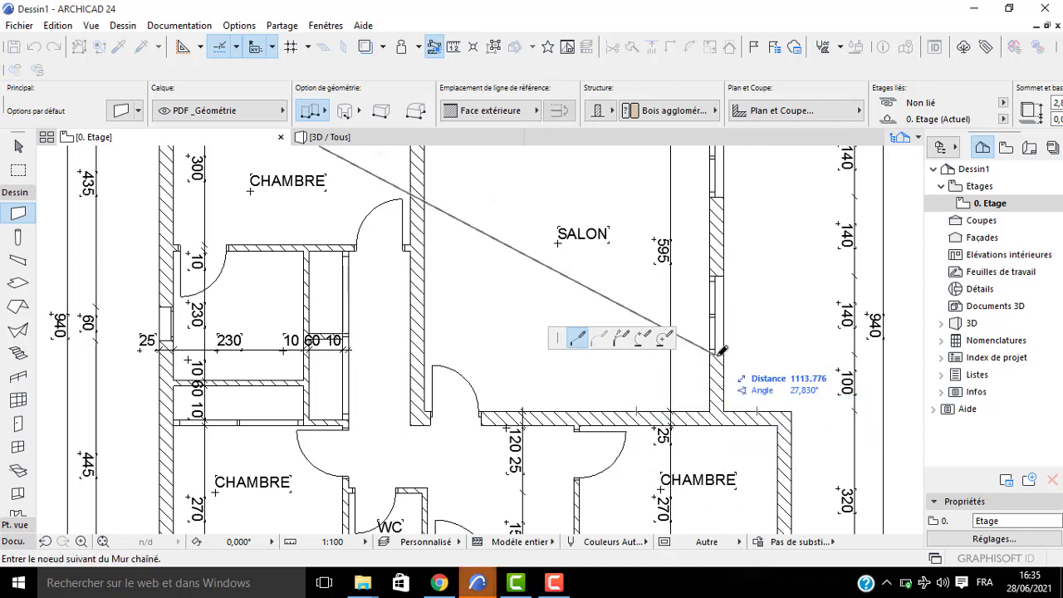
Recheck the enlarged plan's scale by measuring the CHAMBRE/SALON partition wall's thickness between its upper inner corners
middle_drag(455, 383, 514, 525)
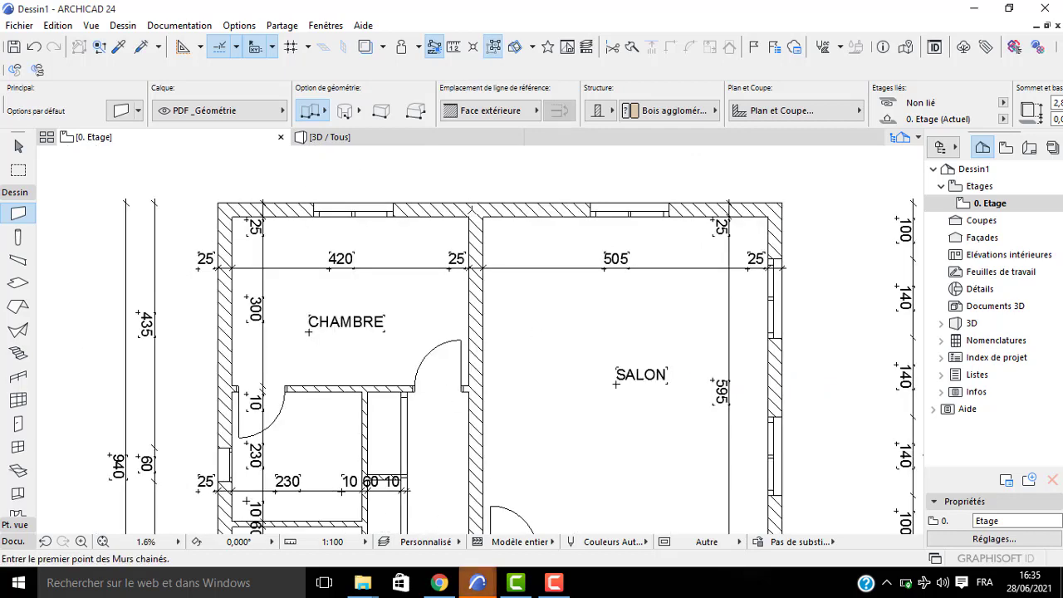
scroll(471, 210, up, 3)
key(m)
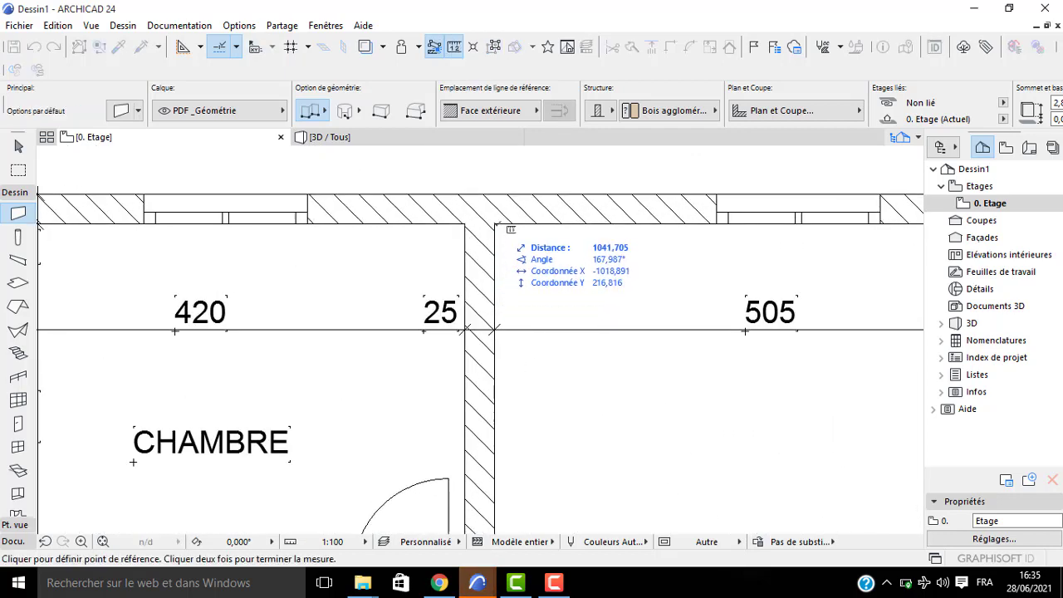
click(496, 224)
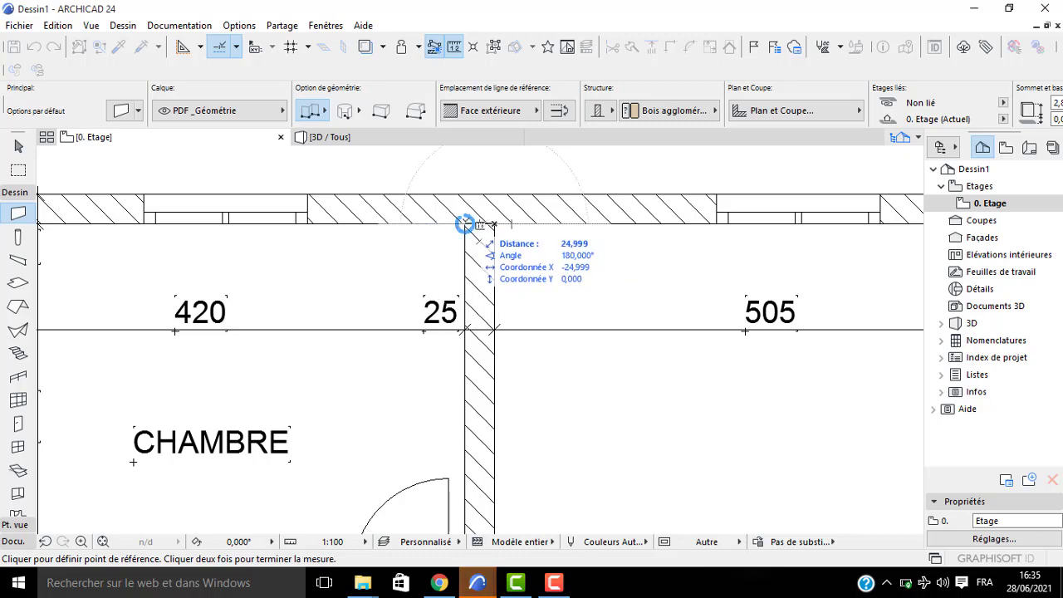
key(Escape)
key(Escape)
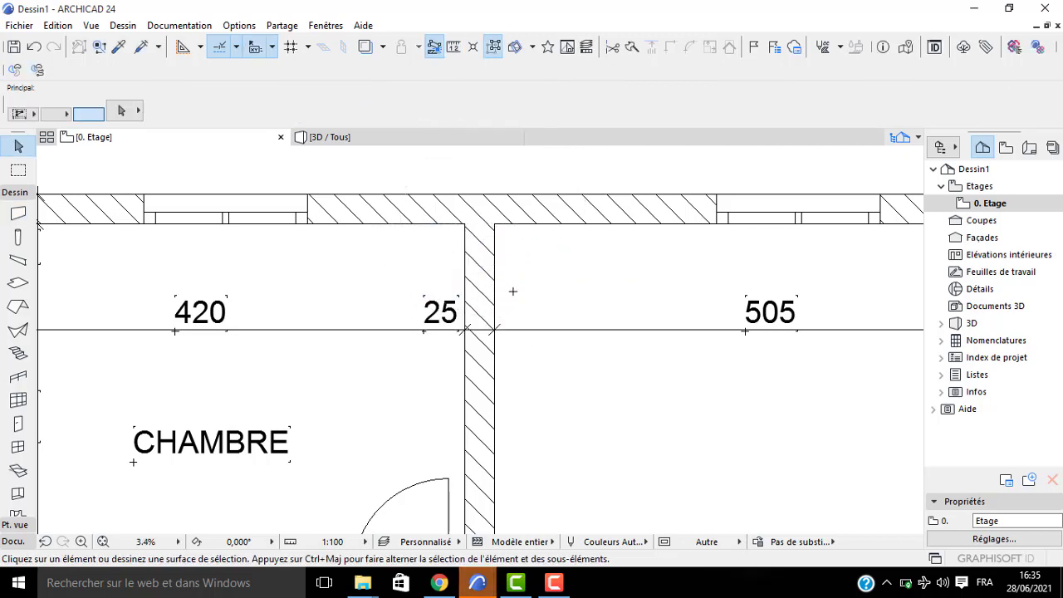
Undo the 1000:1 resize of the plan, dismiss the battery notice and clear the selection
key(ctrl+z)
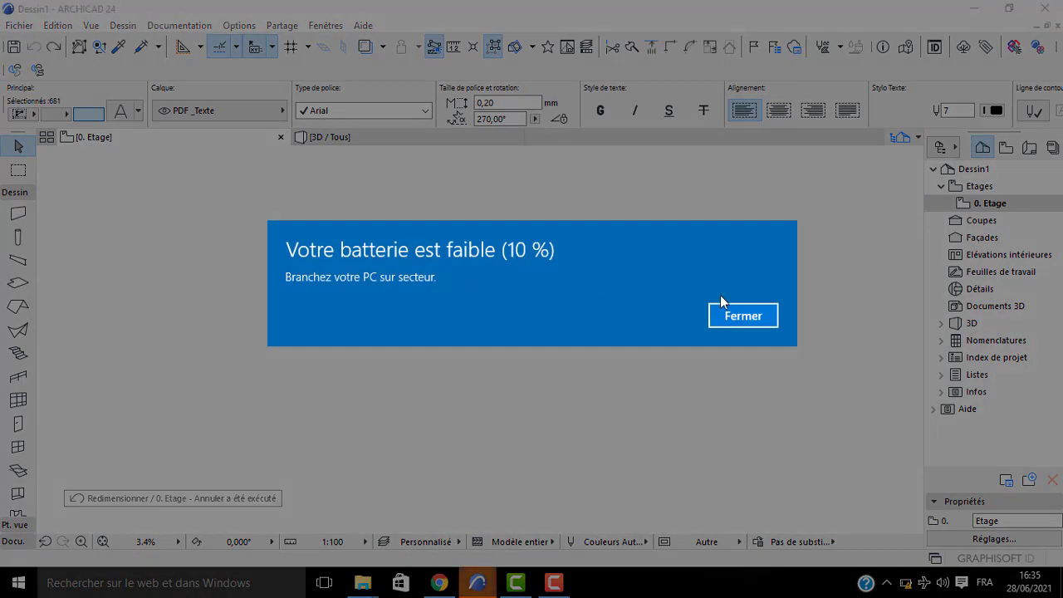
click(726, 313)
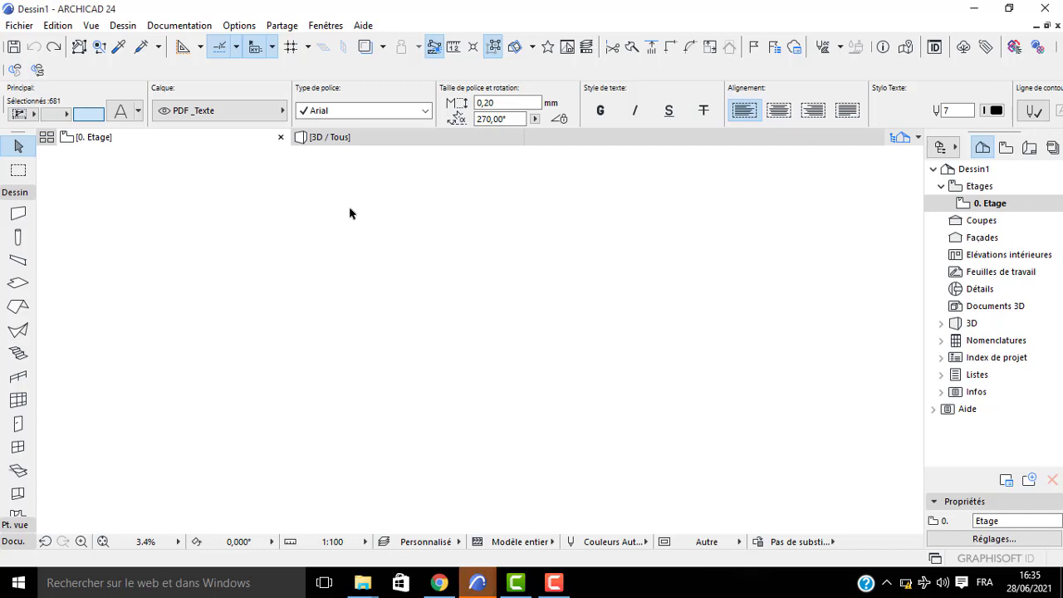
key(Escape)
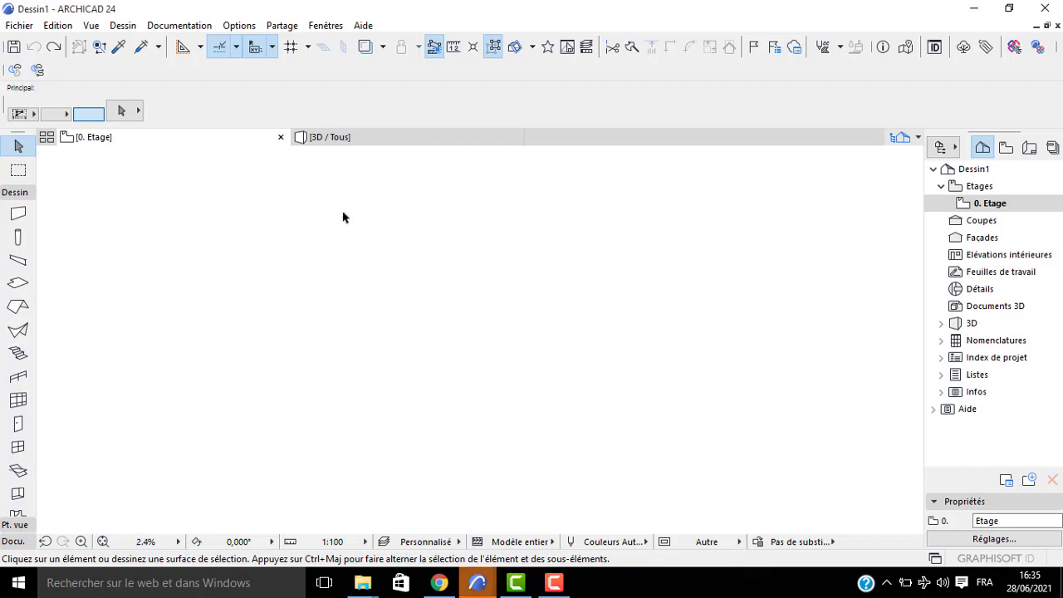
Measure the partition wall's thickness between CHAMBRE and SALON on the plan at its original size
middle_click(353, 242)
middle_click(353, 242)
scroll(443, 216, up, 8)
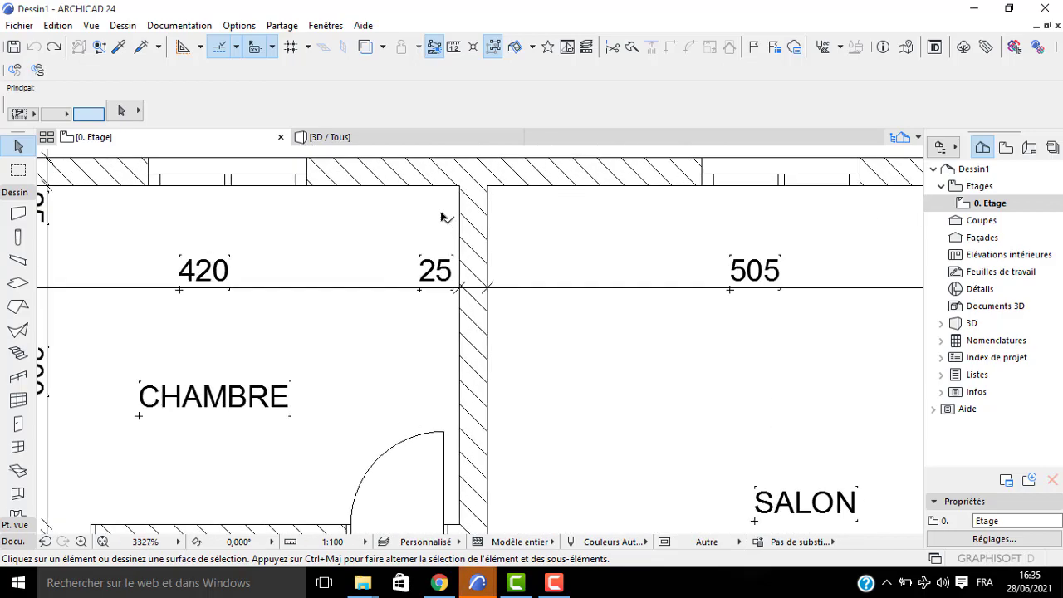
key(m)
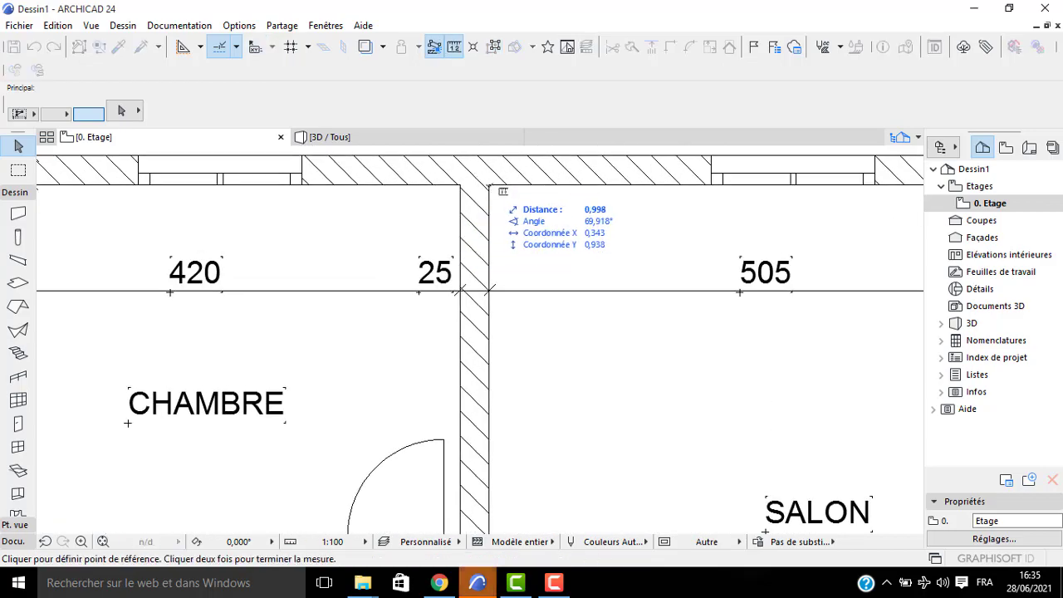
click(490, 185)
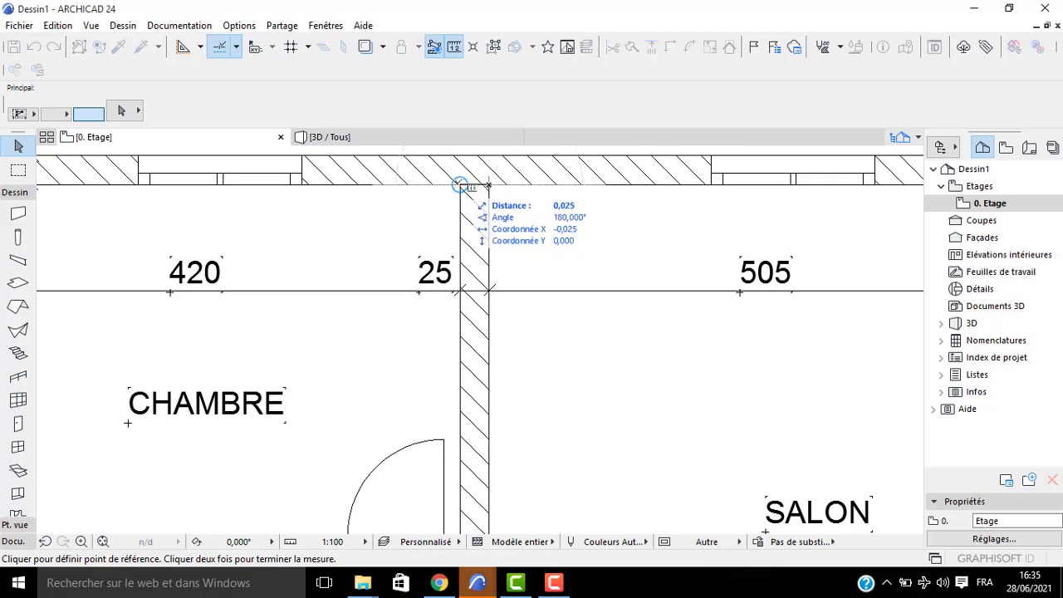
scroll(459, 184, down, 5)
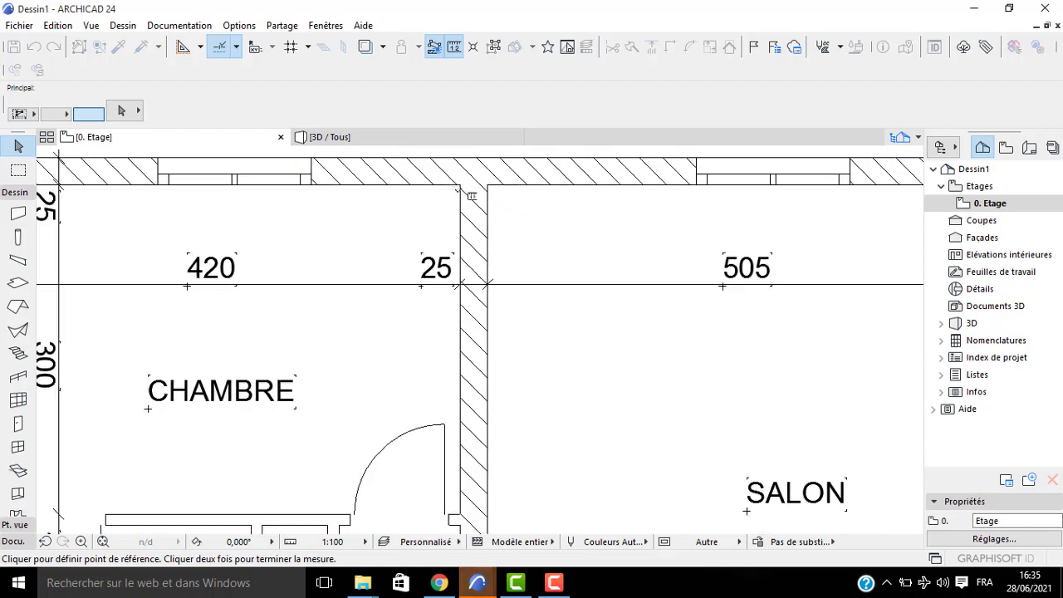
key(Escape)
Resize all elements of the plan at a ratio of 10:1 and fit the result in view
scroll(516, 238, down, 1)
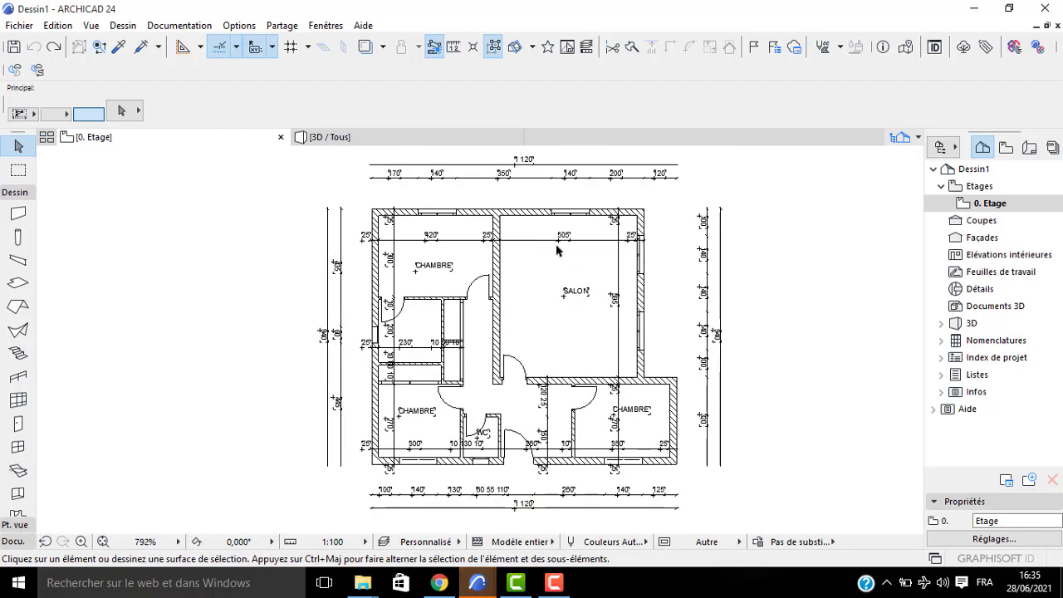
key(ctrl+a)
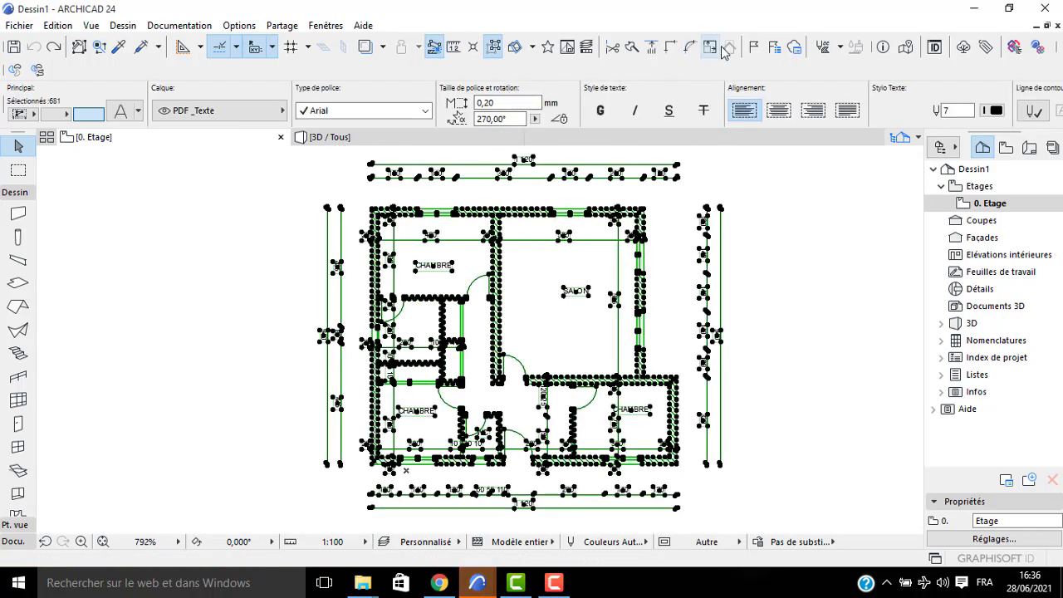
click(712, 47)
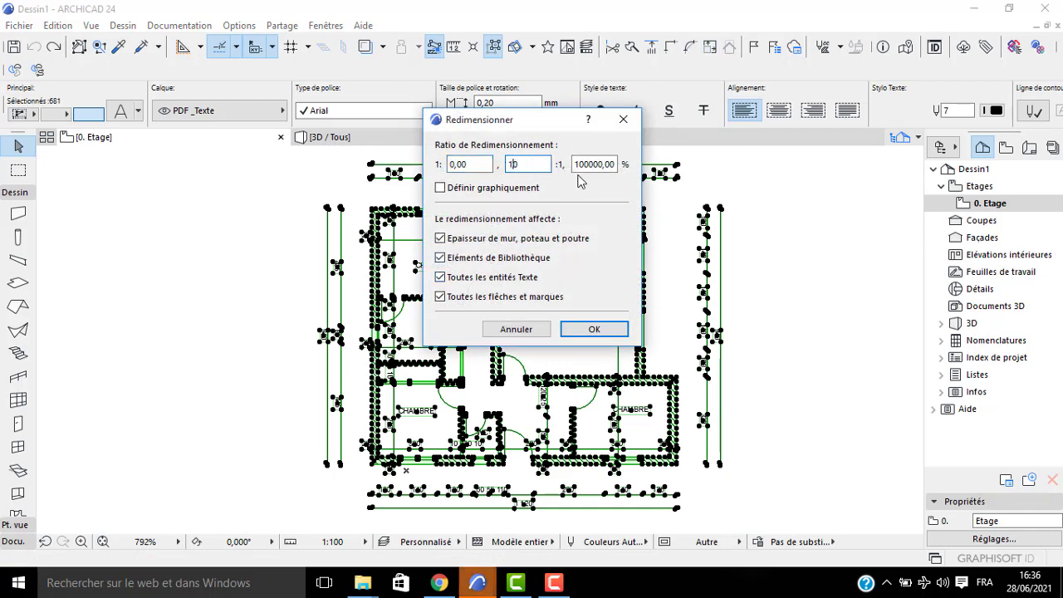
click(595, 329)
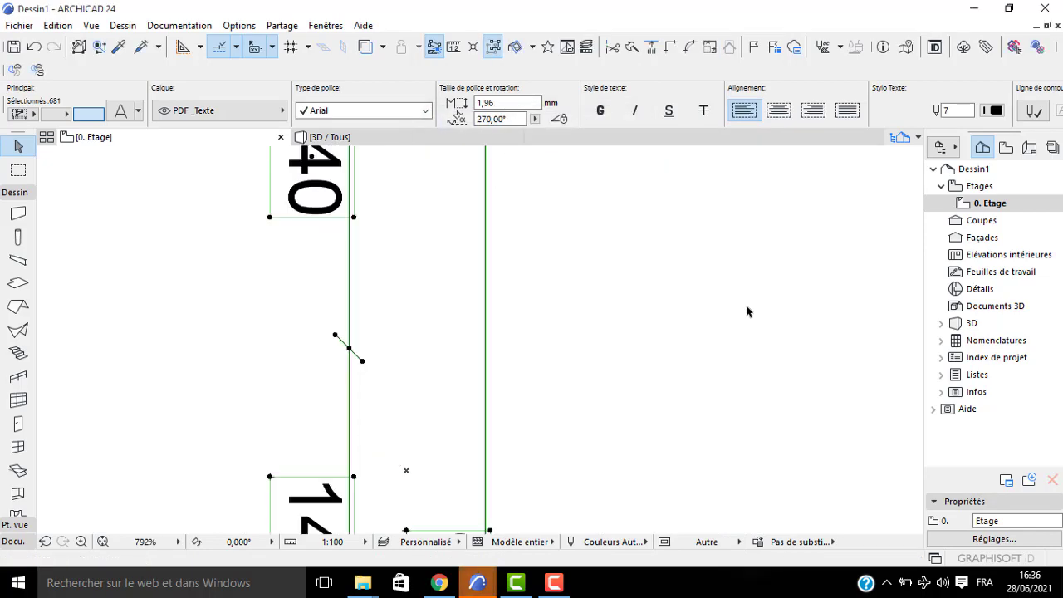
middle_click(614, 293)
middle_click(610, 294)
Clear the selection and verify the 10:1 scale by measuring the partition wall's thickness at its upper inner corners
scroll(547, 276, down, 1)
middle_drag(516, 266, 511, 382)
scroll(503, 361, up, 1)
scroll(486, 330, up, 5)
key(Escape)
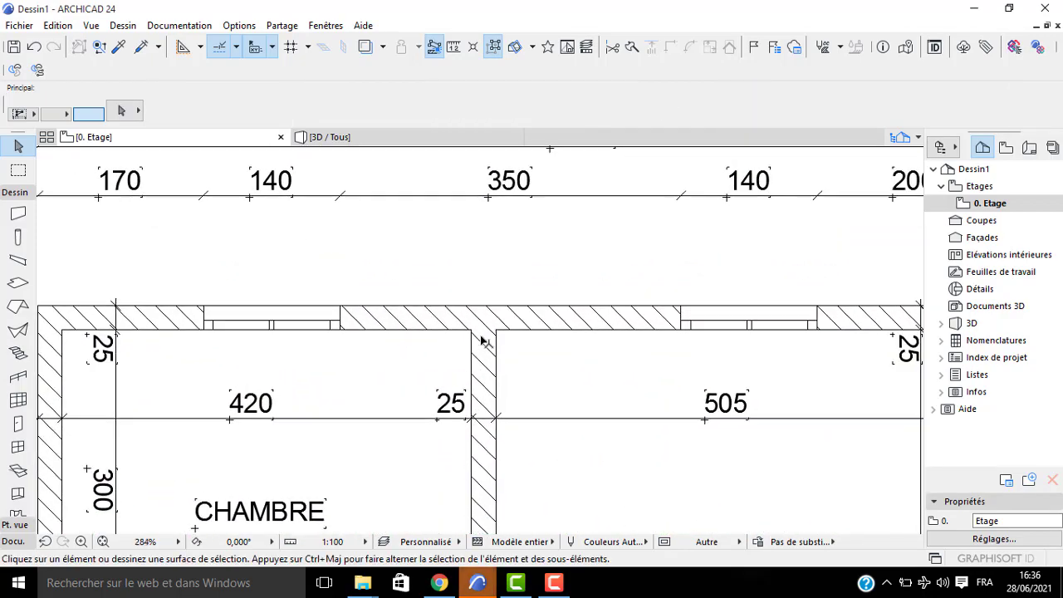
key(m)
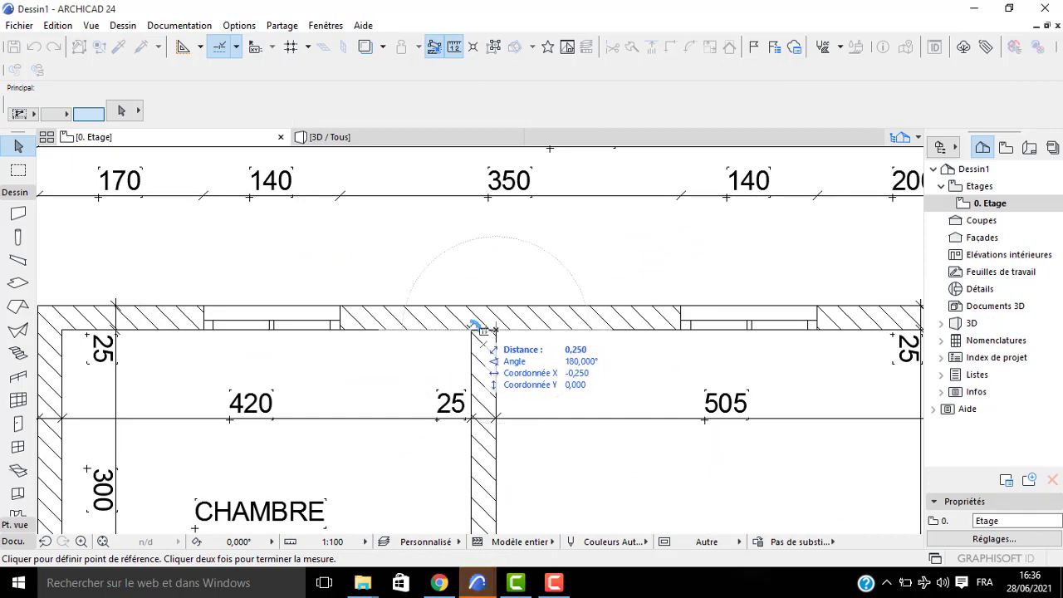
key(Escape)
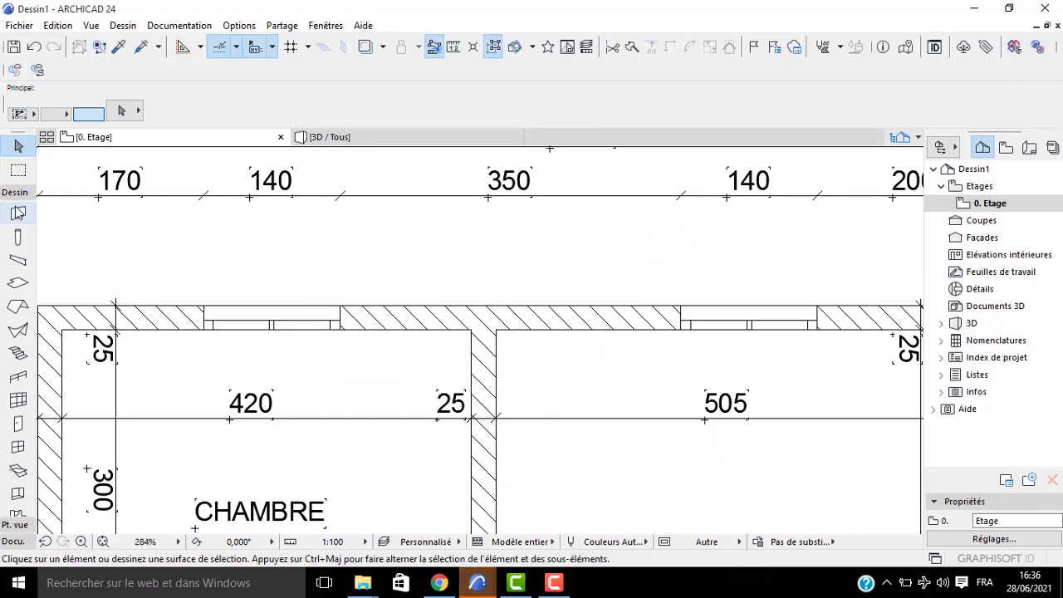
Start a chained wall with the default settings at the plan's top-left outer corner, placing its reference line on Face intérieure
double_click(18, 213)
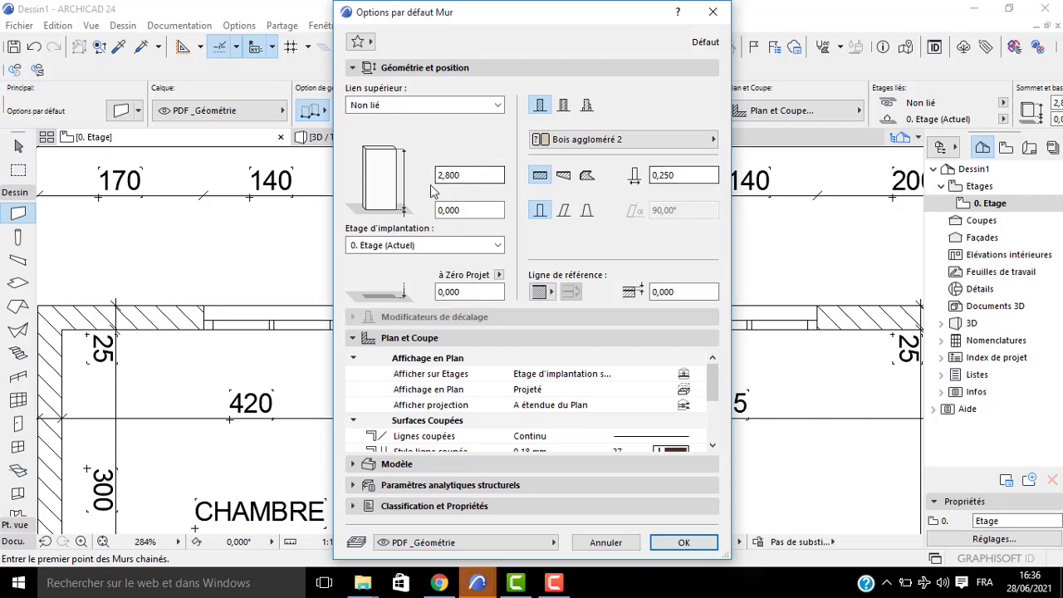
click(683, 542)
middle_drag(381, 312, 414, 301)
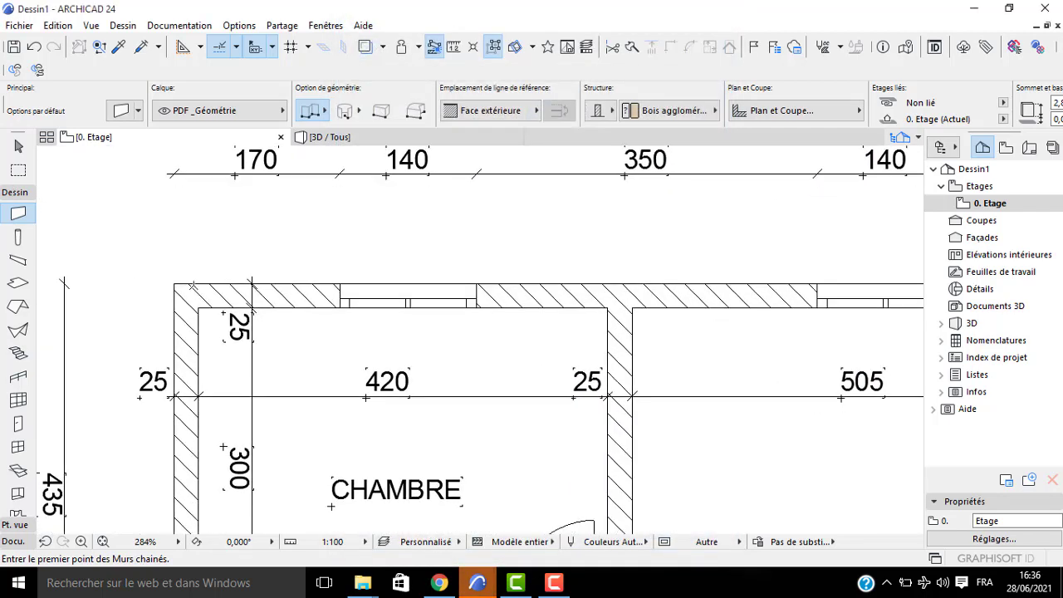
click(175, 283)
middle_drag(699, 281, 558, 228)
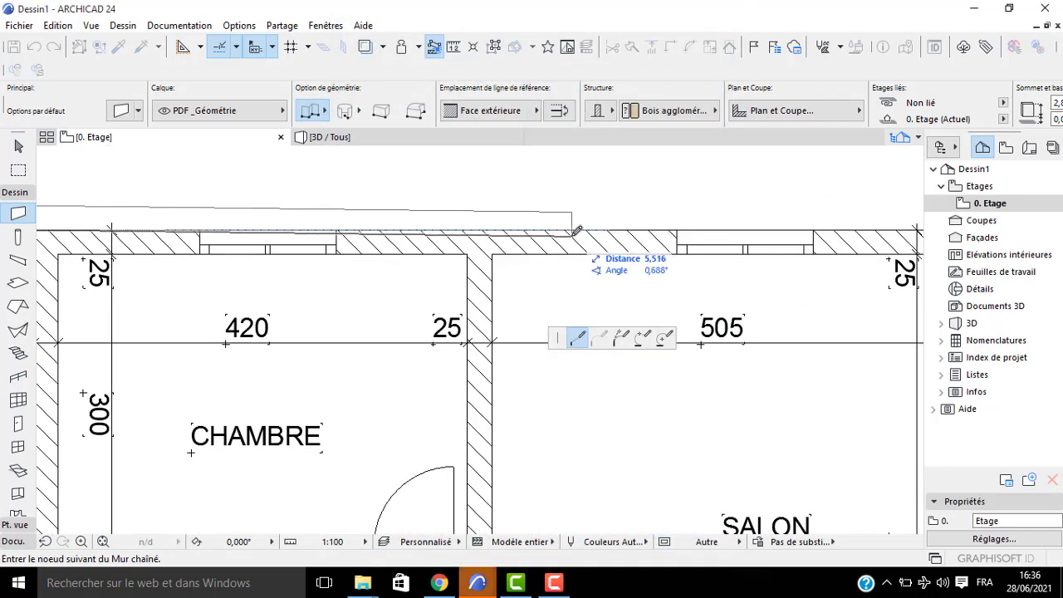
key(c)
key(c)
scroll(585, 229, down, 2)
middle_drag(733, 235, 605, 226)
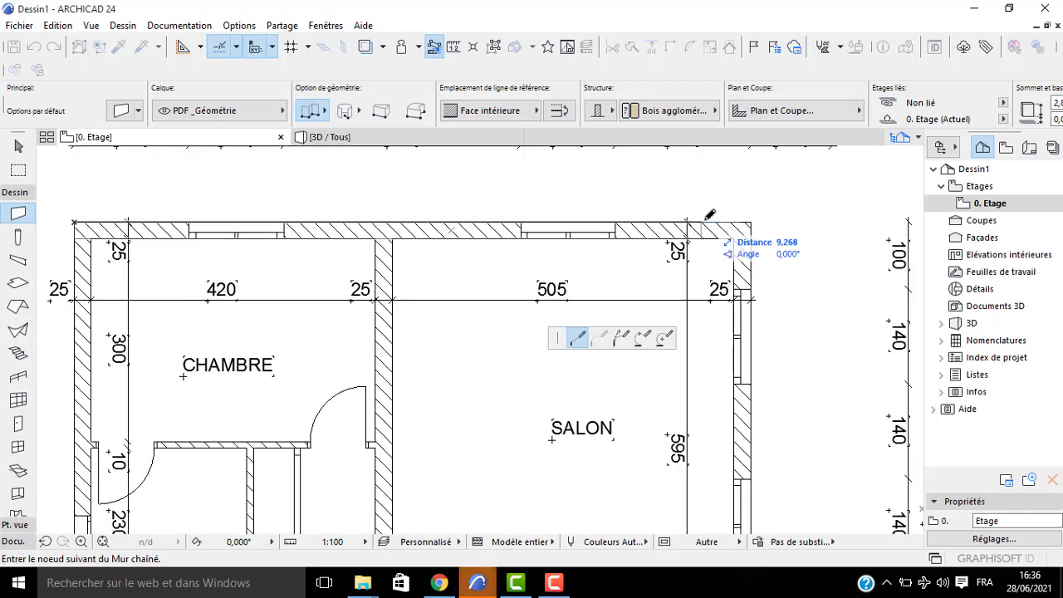
Trace the remaining outer corners of the floor plan with the chained wall, closing it at the top-left starting corner
click(751, 221)
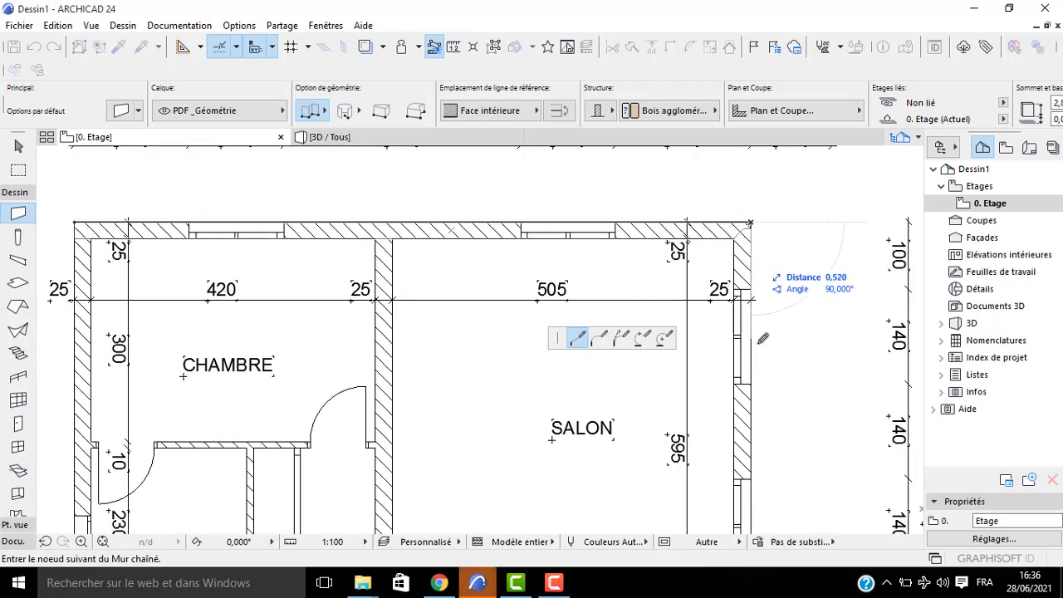
middle_drag(769, 432, 643, 200)
click(623, 409)
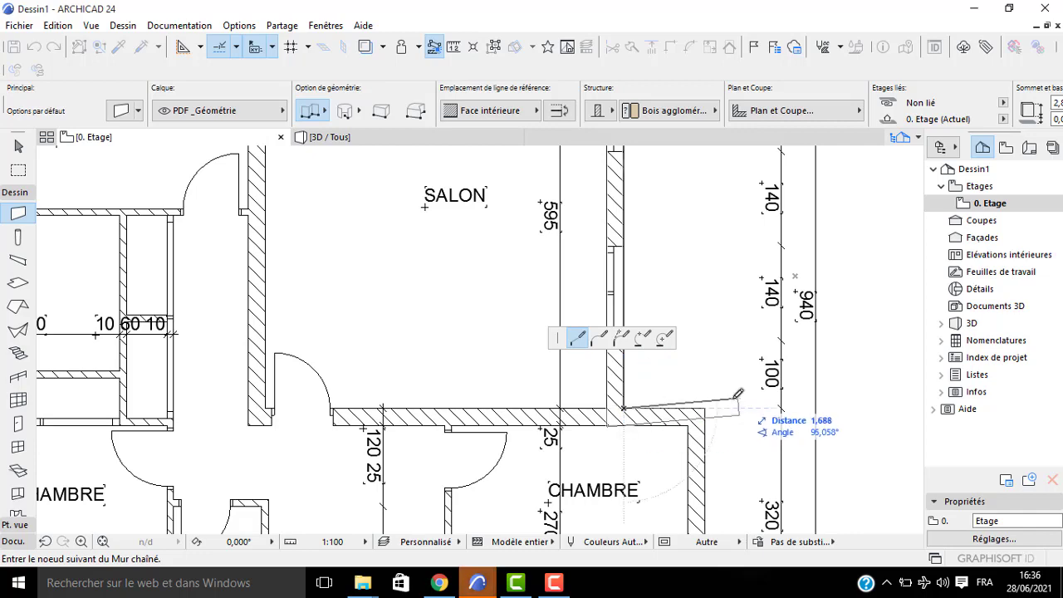
middle_drag(703, 556, 703, 284)
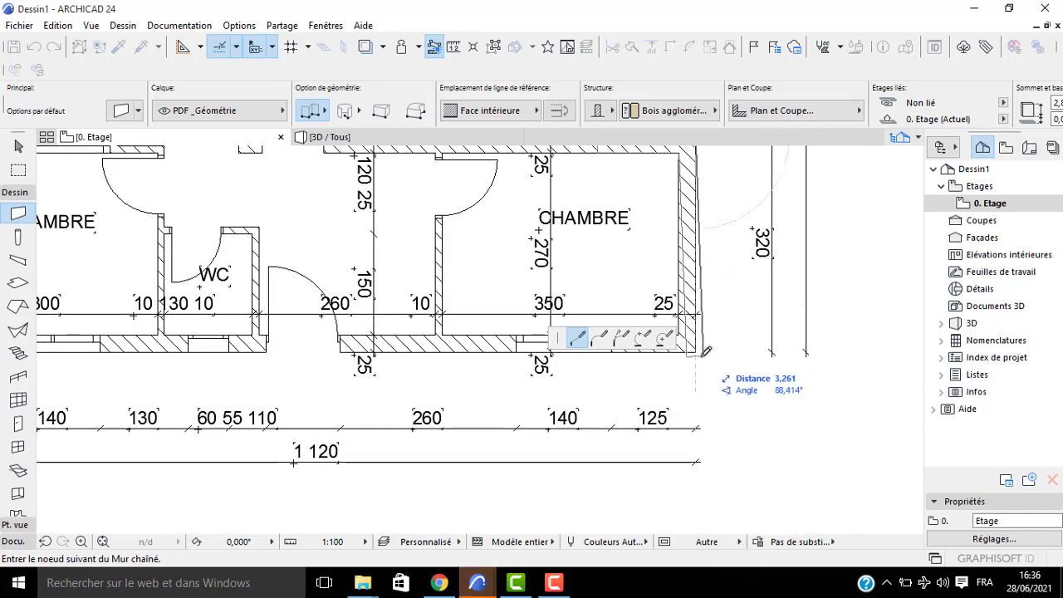
middle_drag(241, 357, 704, 353)
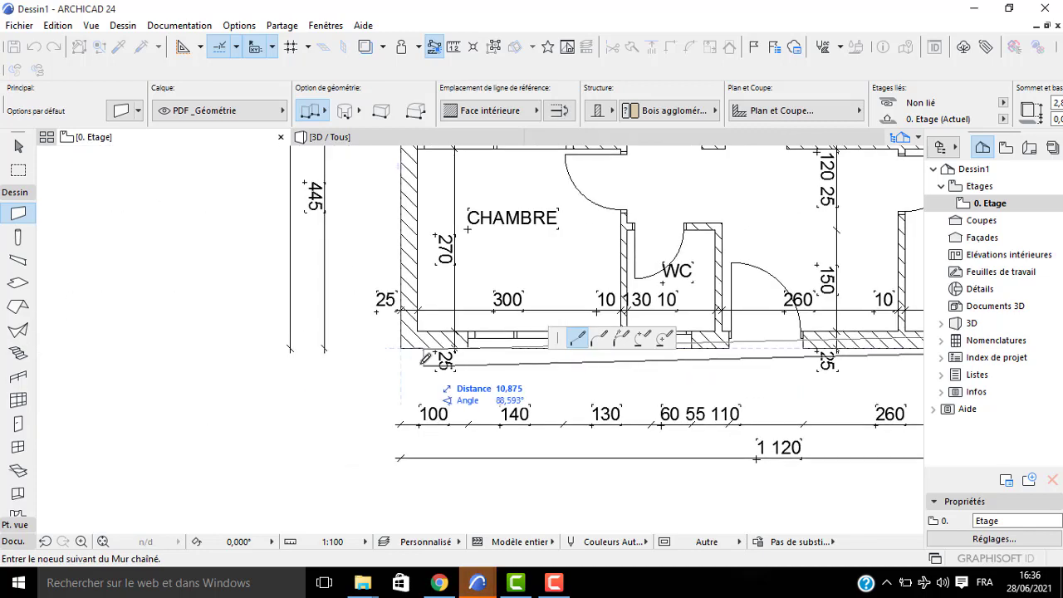
click(402, 347)
scroll(376, 234, down, 2)
middle_drag(381, 231, 404, 399)
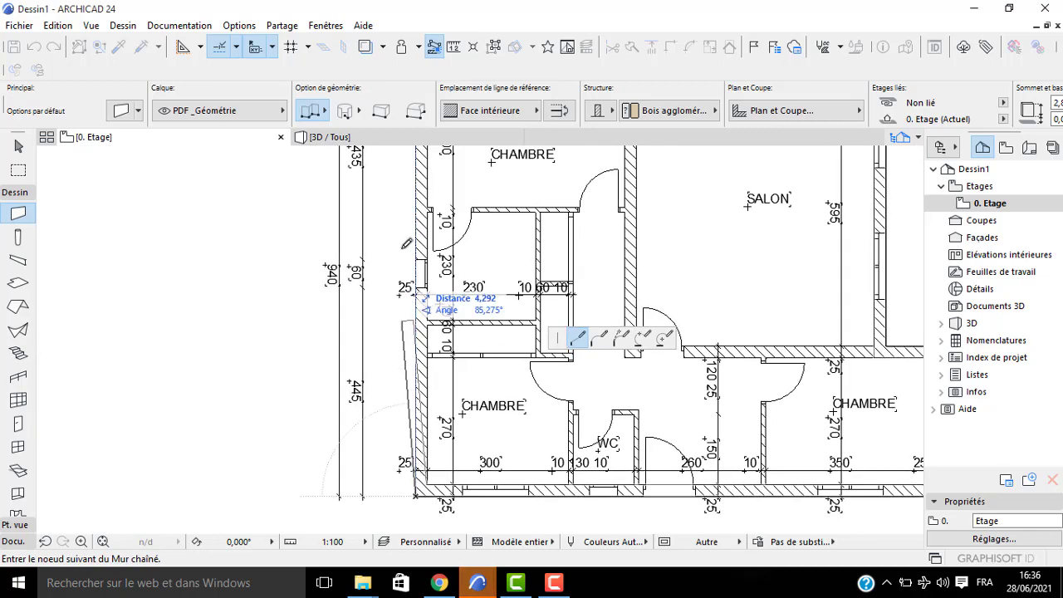
middle_drag(404, 246, 408, 420)
click(418, 226)
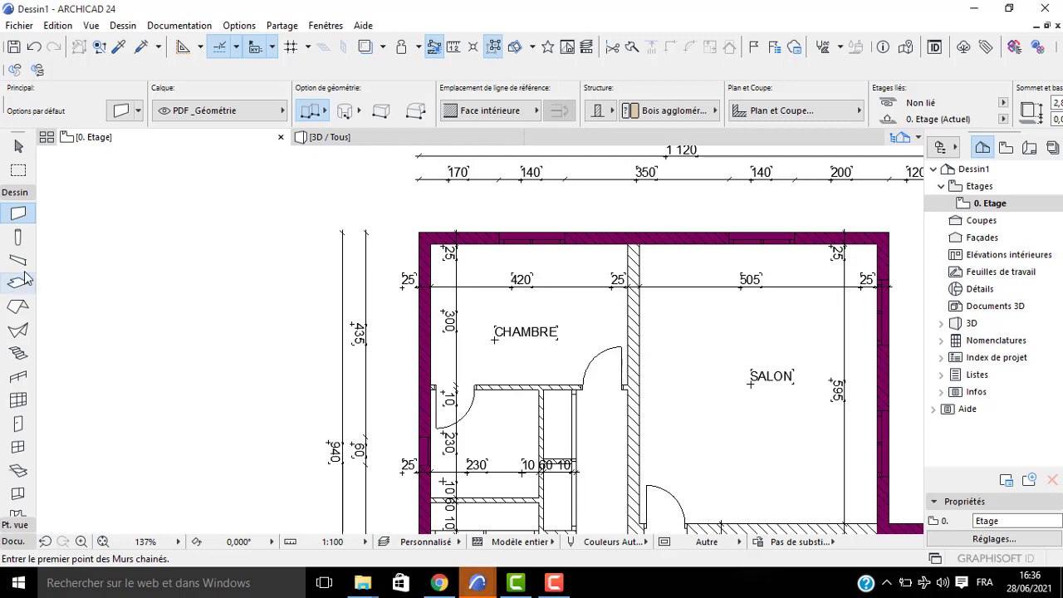
Set the default window to Fenêtre coulissante 2 vantaux 24 from Fenêtres coulissantes 24, with a height of 1,100
click(25, 448)
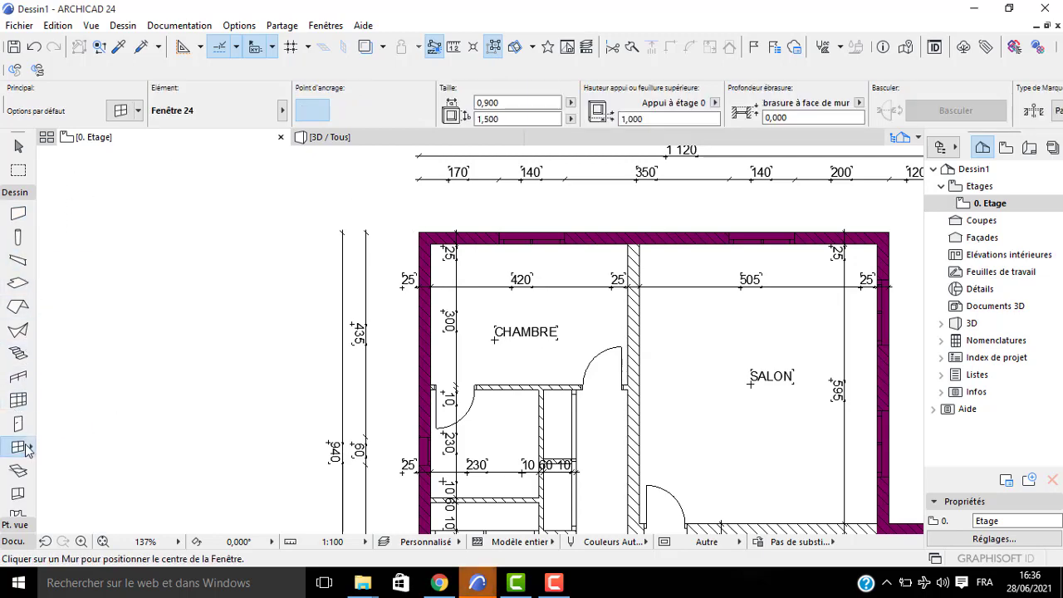
key(ctrl+t)
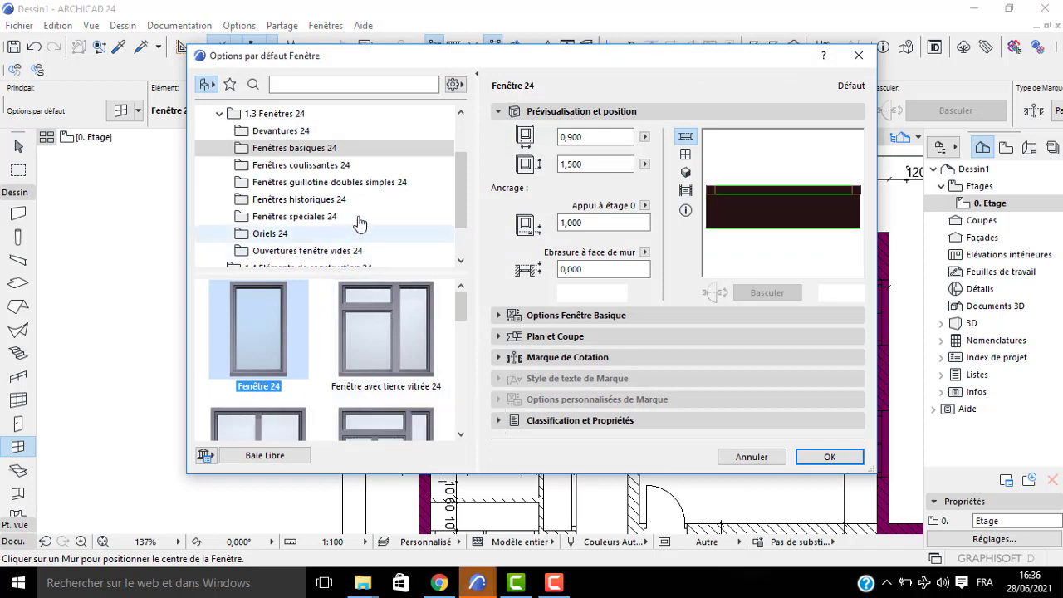
click(304, 166)
click(602, 170)
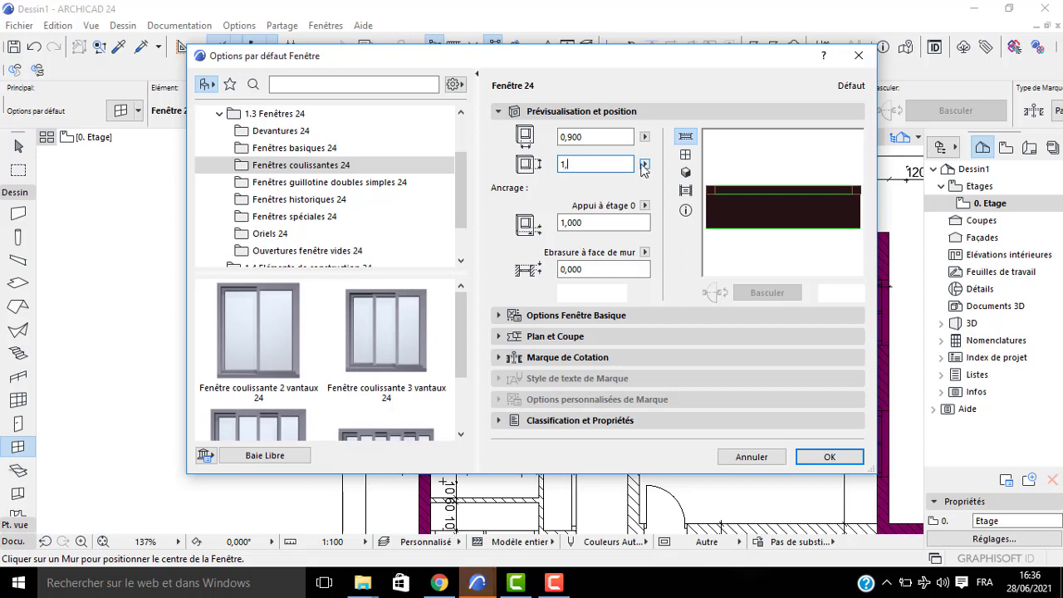
text(1,1)
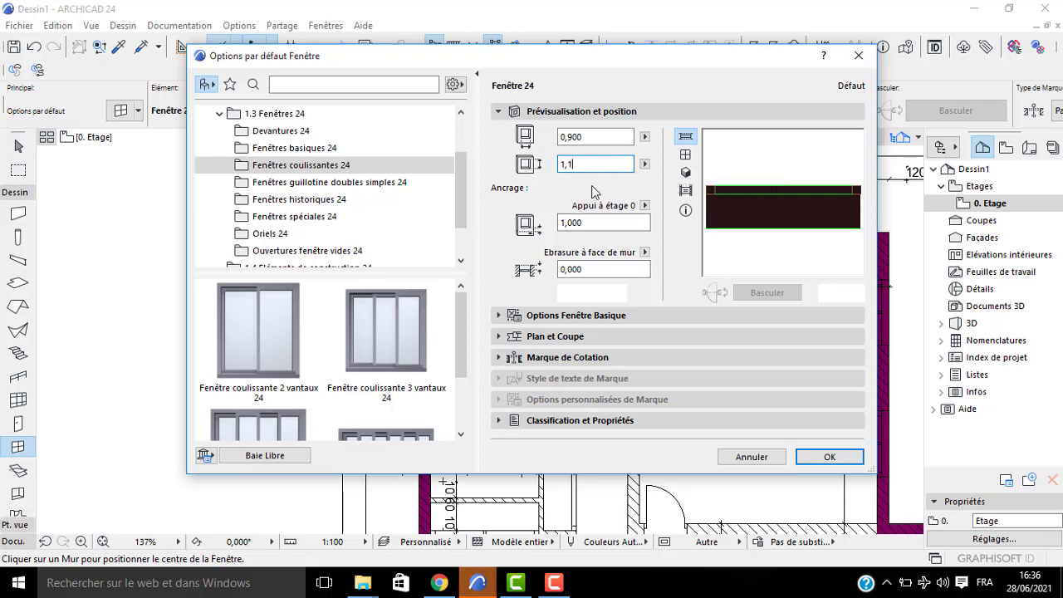
text(00)
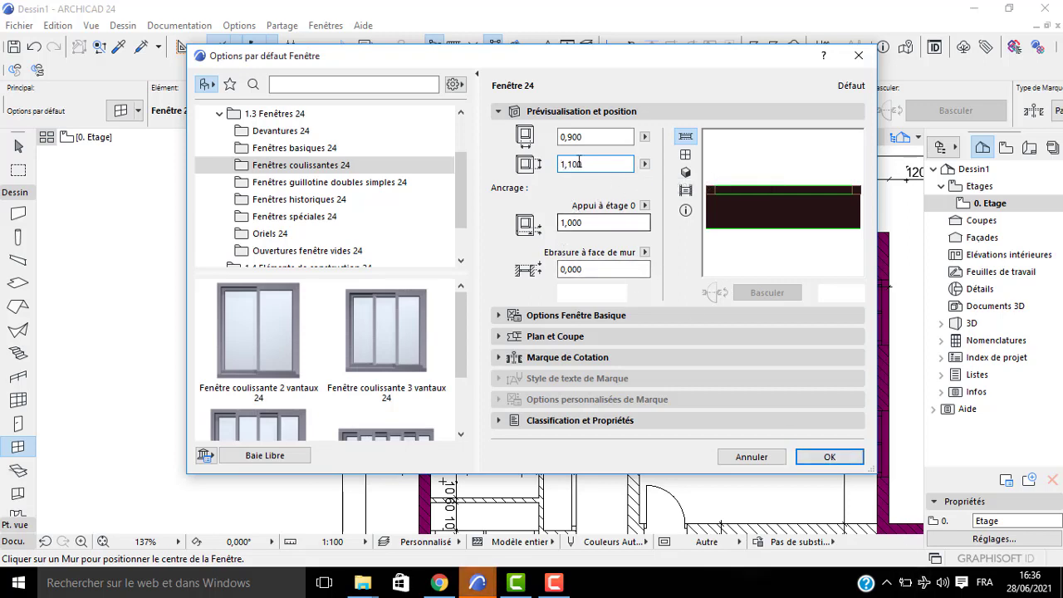
click(257, 317)
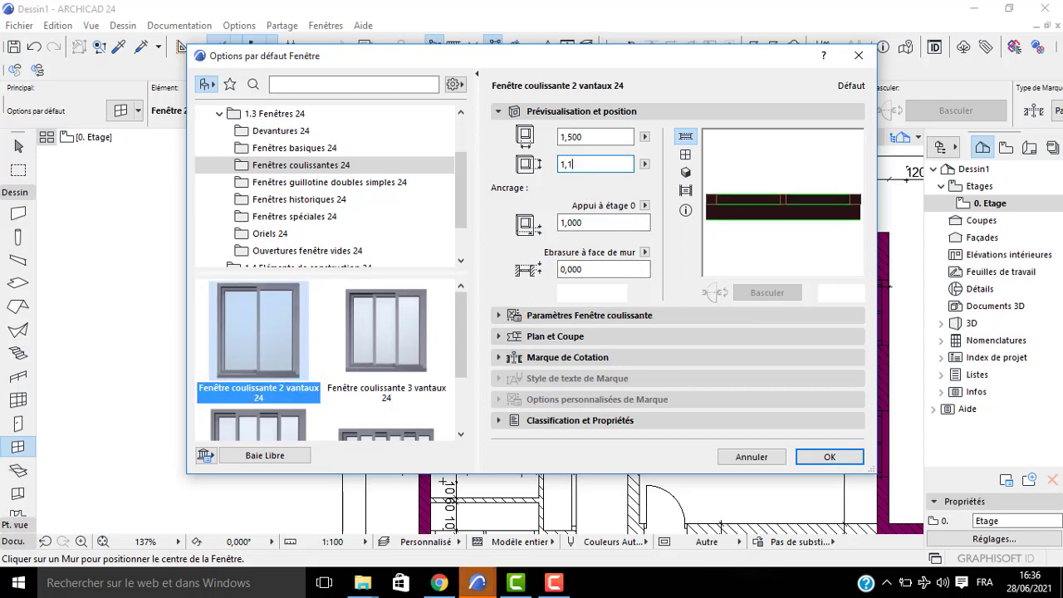
text(1,100)
click(841, 460)
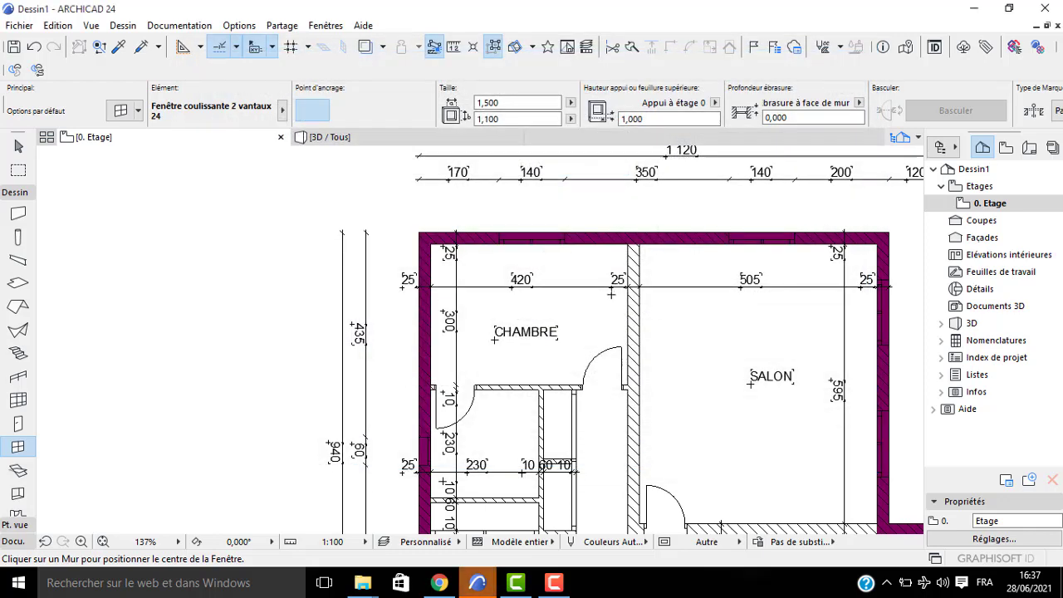
Place sliding windows over the two drawn openings in the plan's upper exterior wall, at CHAMBRE and SALON
click(532, 241)
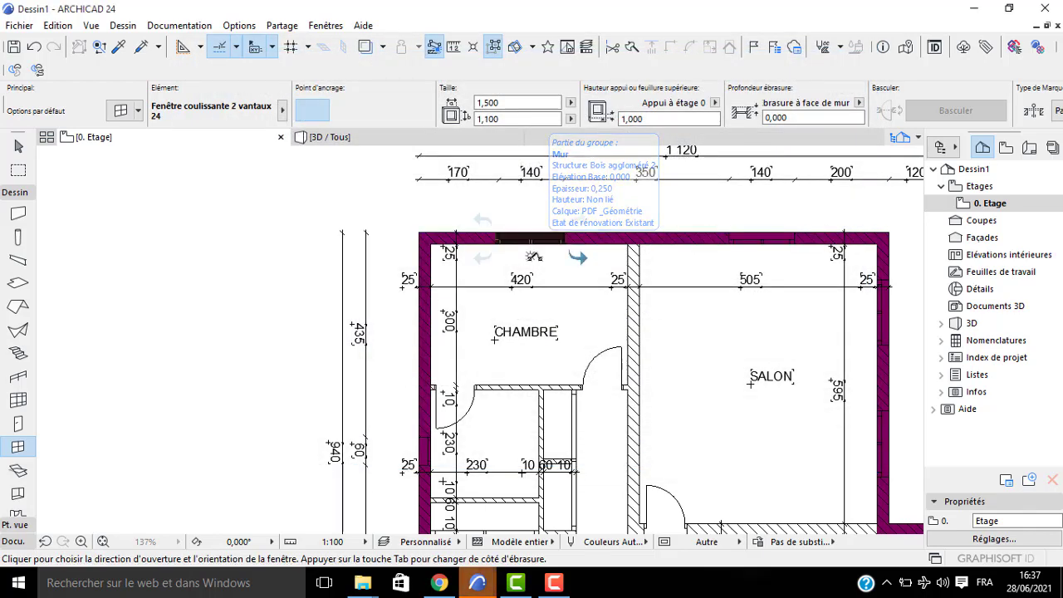
click(707, 254)
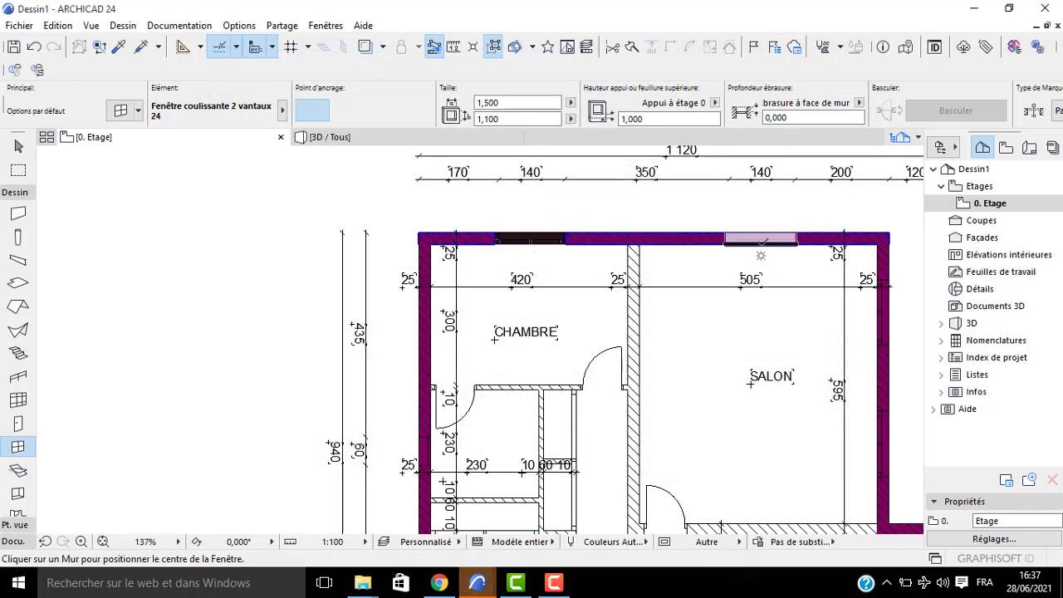
click(762, 241)
click(765, 258)
scroll(884, 343, up, 2)
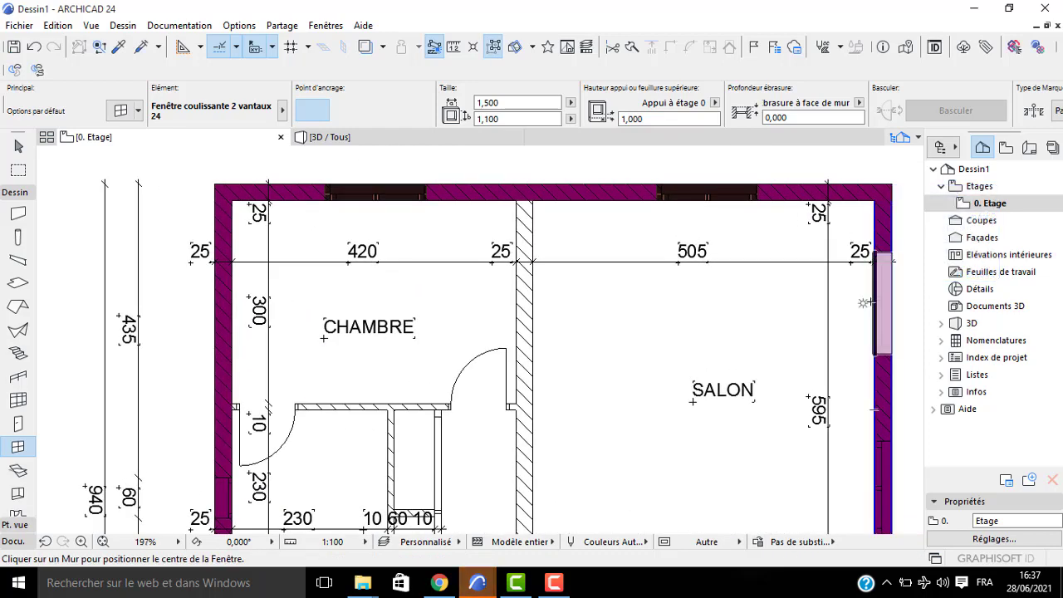
Place sliding windows over the two drawn openings in SALON's right-hand exterior wall
click(875, 299)
click(824, 296)
scroll(859, 375, down, 2)
middle_drag(859, 375, 772, 233)
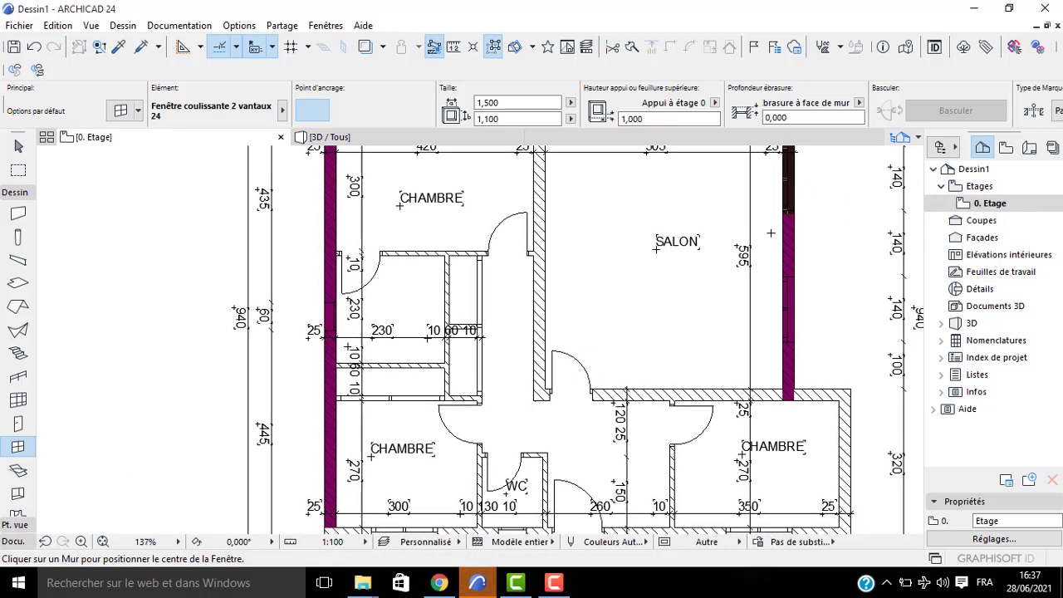
click(771, 308)
click(769, 309)
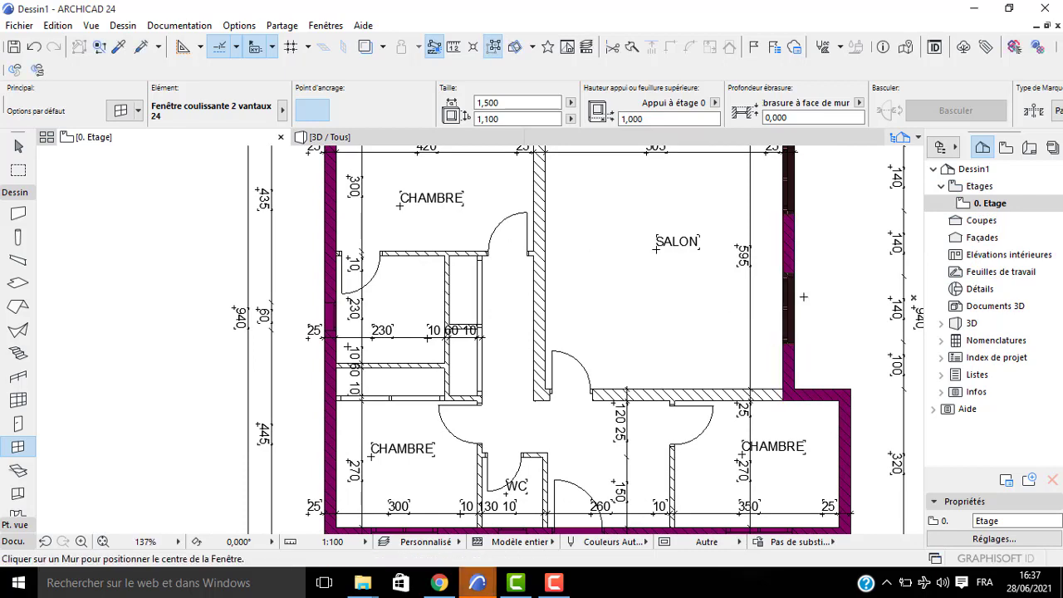
Stretch both ends of the lower window in SALON's right-hand wall to the drawn opening, giving a width of 1,400
scroll(777, 290, up, 7)
key(Escape)
scroll(777, 272, up, 2)
click(773, 220)
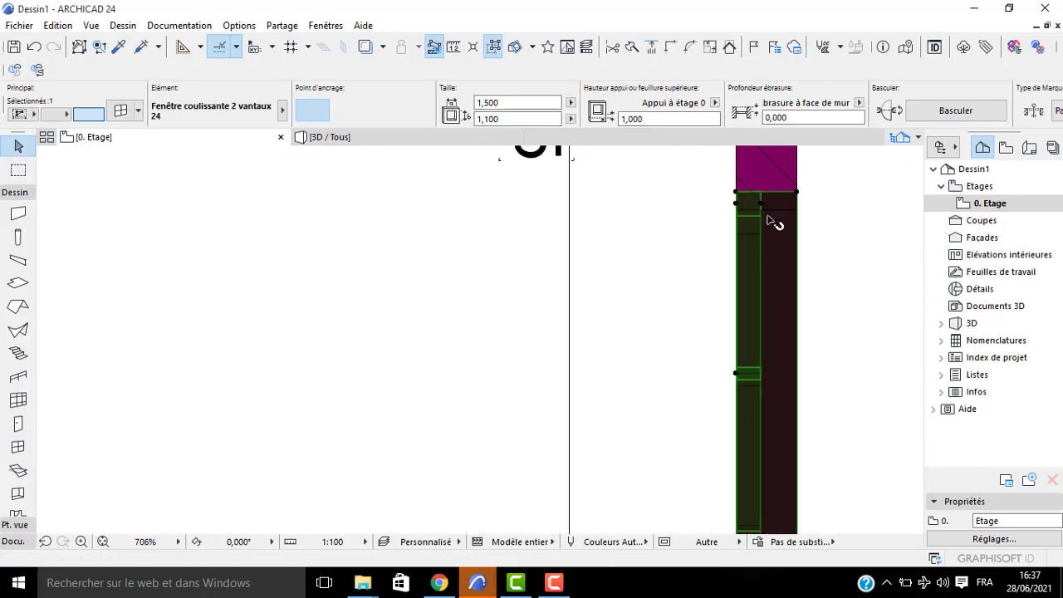
click(736, 196)
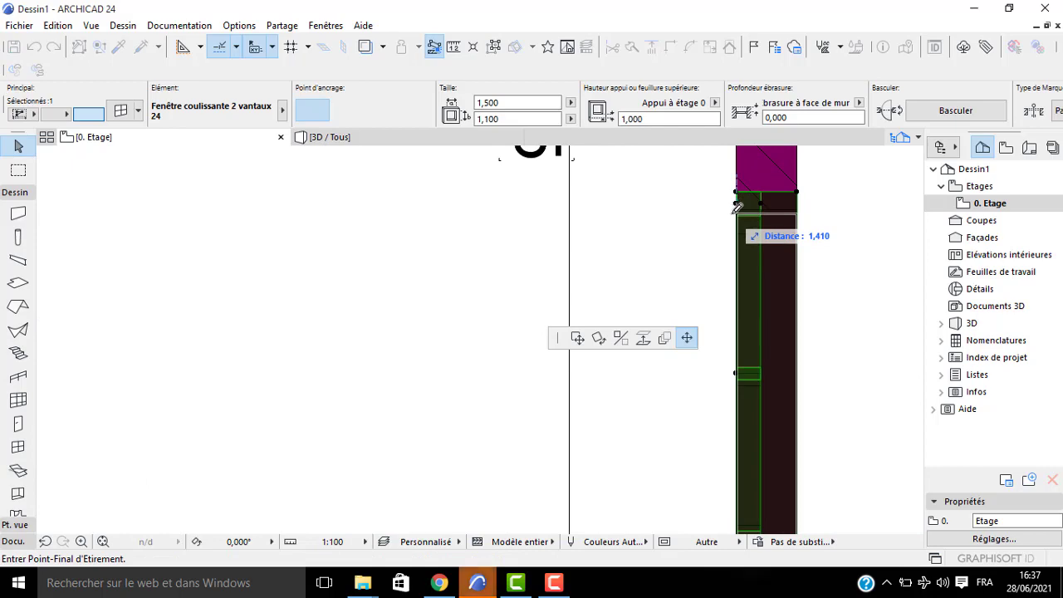
click(770, 251)
scroll(800, 314, down, 1)
middle_drag(801, 318, 700, 189)
scroll(677, 416, up, 1)
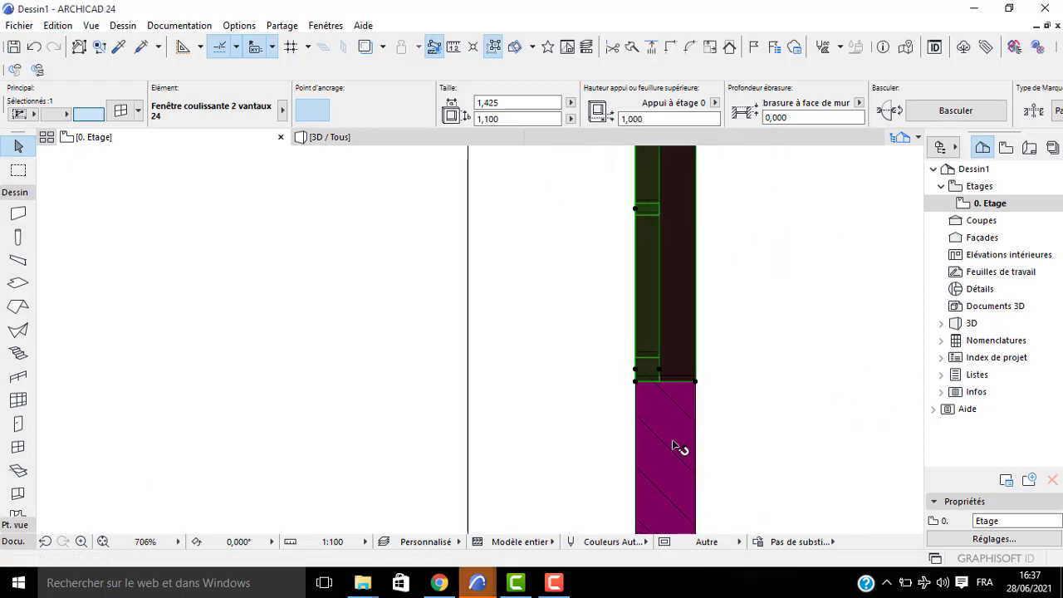
scroll(697, 384, up, 2)
click(697, 383)
click(697, 373)
scroll(697, 374, down, 2)
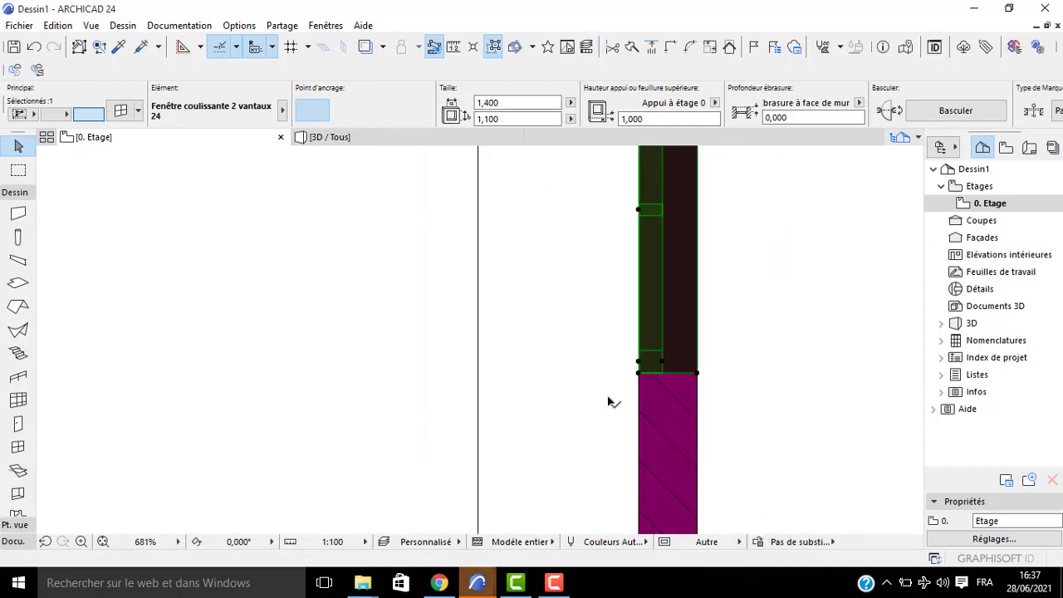
Stretch both ends of the upper window in SALON's right-hand wall to the plan opening, for a 1,400 width
scroll(610, 399, down, 3)
middle_drag(567, 354, 484, 311)
middle_drag(503, 187, 601, 575)
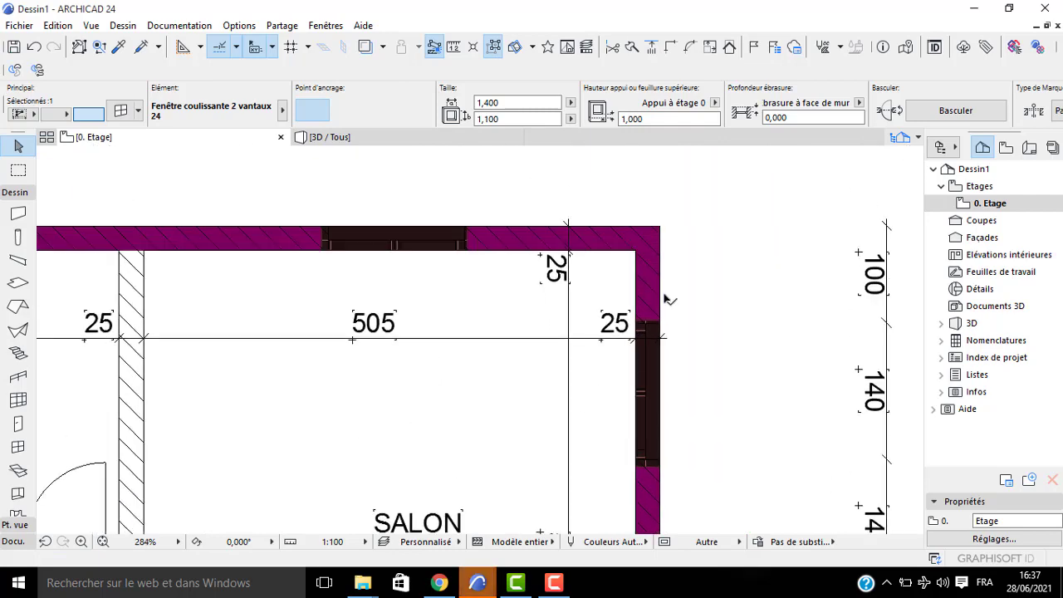
click(648, 349)
scroll(652, 341, up, 3)
click(667, 309)
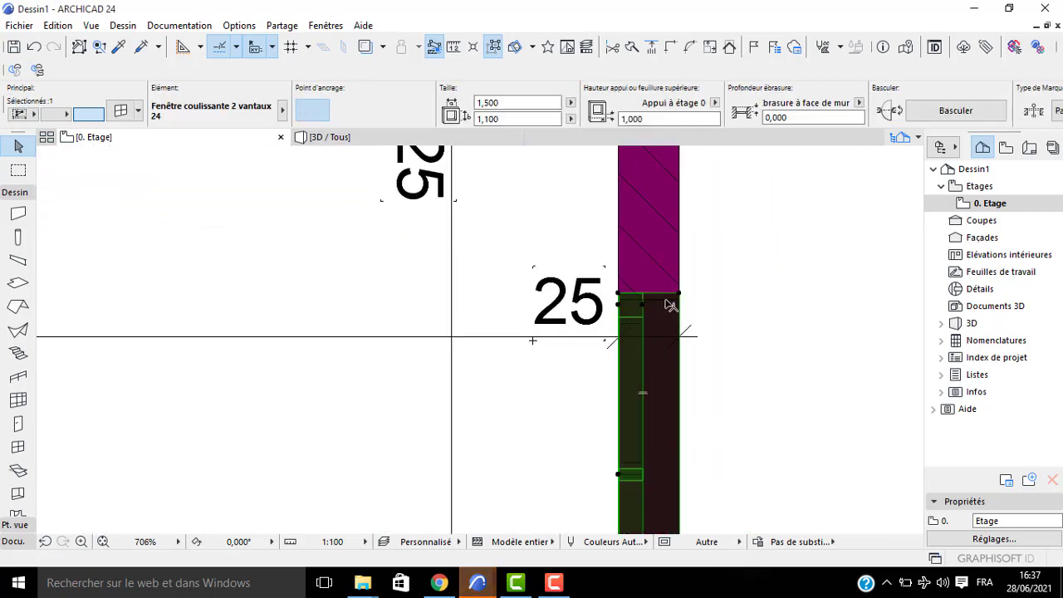
click(680, 296)
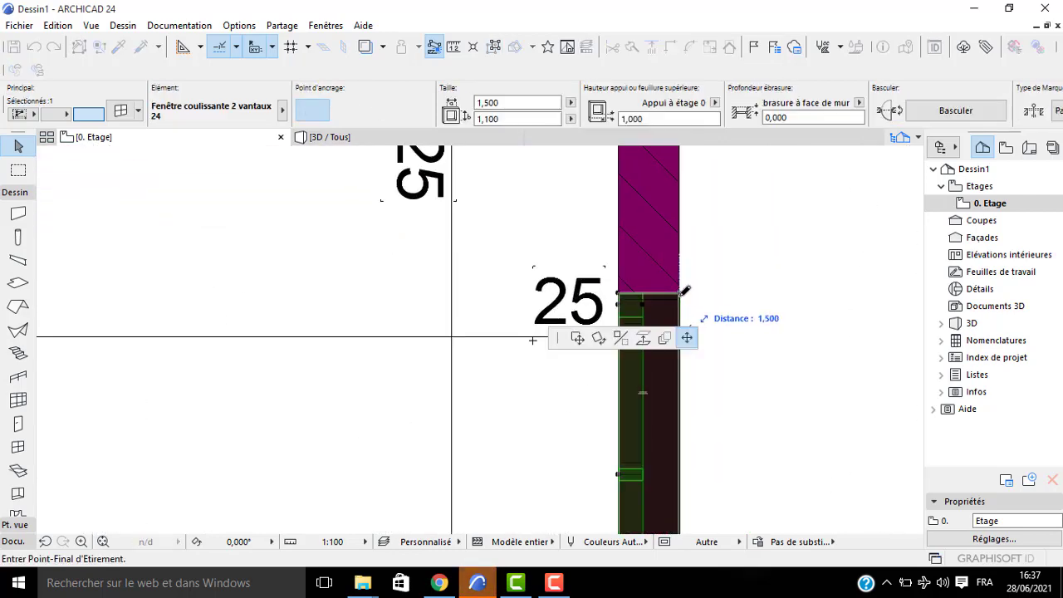
click(681, 299)
middle_drag(708, 410, 637, 208)
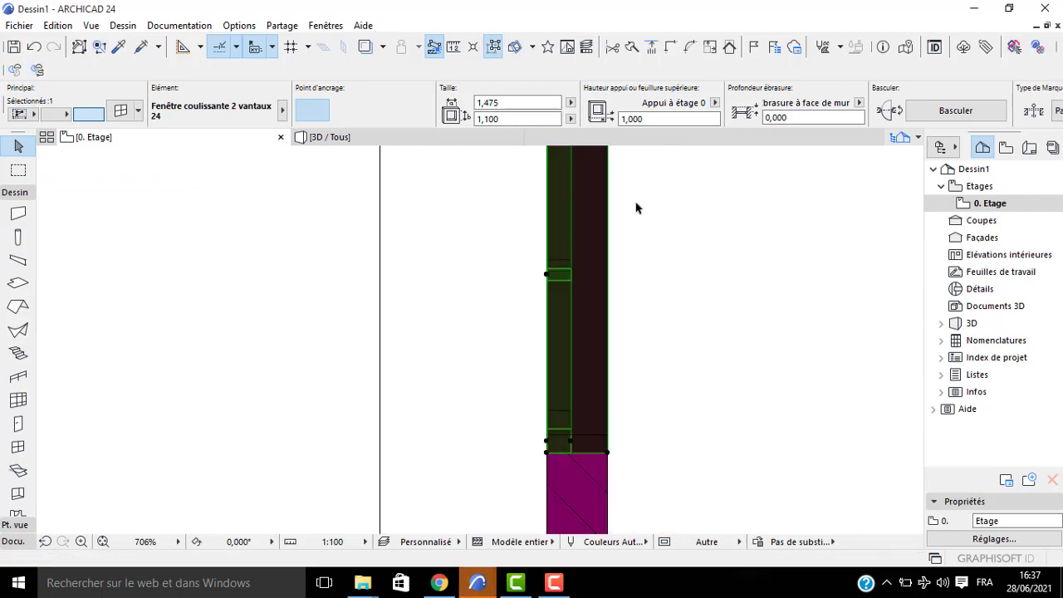
click(610, 455)
click(612, 498)
scroll(518, 446, down, 8)
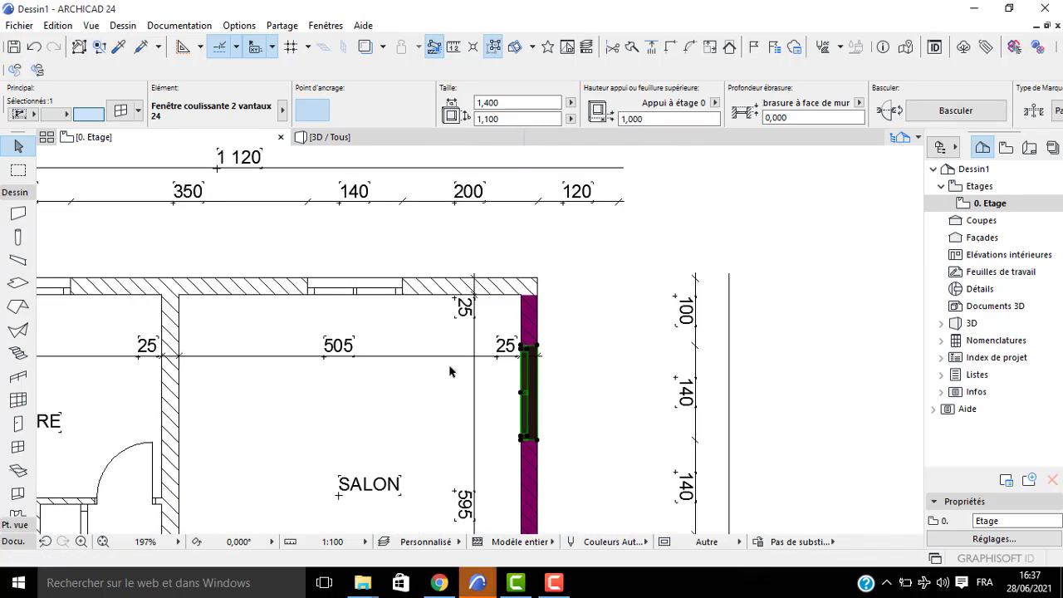
Fit the SALON window in the upper exterior wall to its drawn opening at 1,400 wide and clear the selection
middle_drag(449, 372, 487, 399)
scroll(487, 399, up, 2)
click(382, 367)
scroll(307, 379, up, 2)
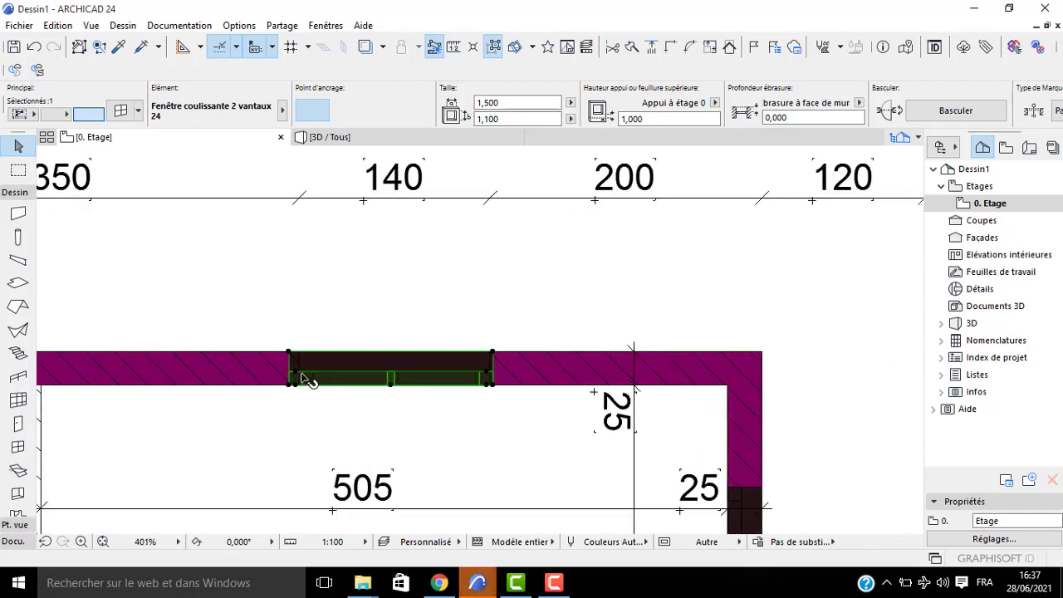
scroll(308, 379, up, 5)
click(274, 321)
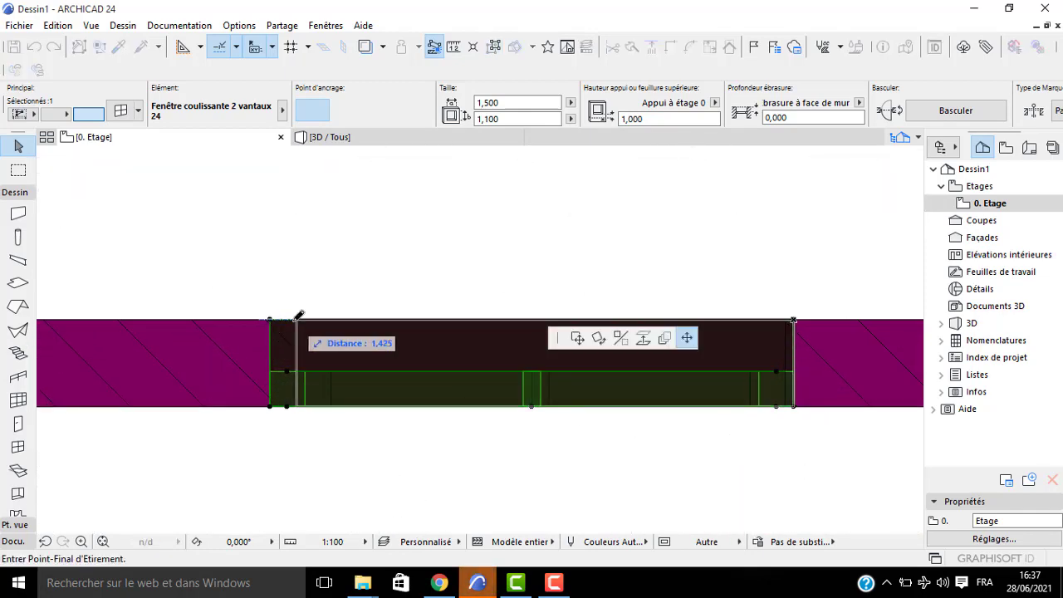
click(298, 319)
click(796, 321)
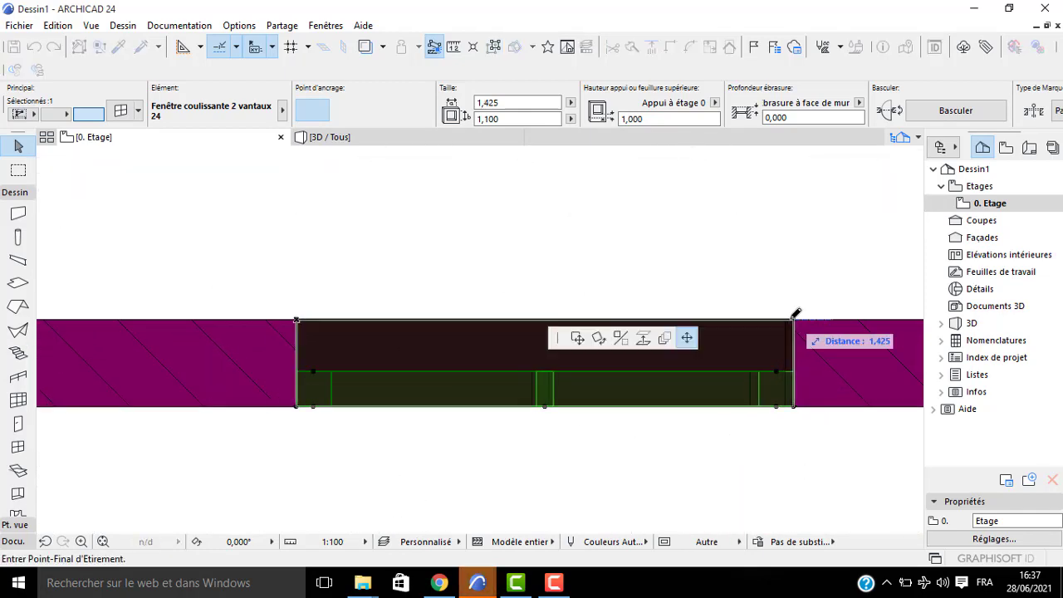
click(787, 321)
scroll(357, 341, down, 5)
scroll(681, 341, down, 1)
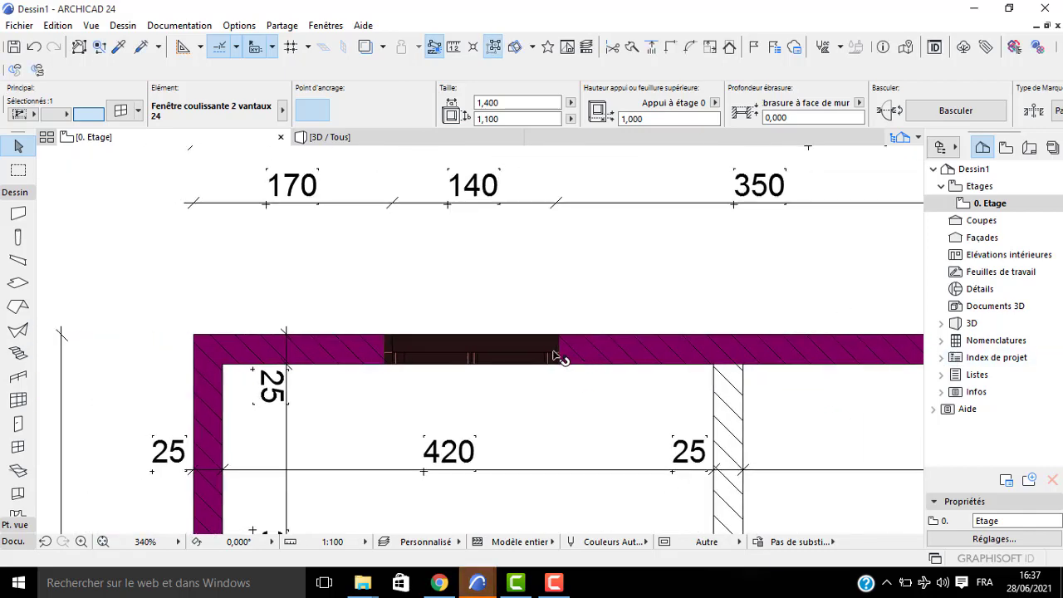
key(Escape)
Examine the exterior walls and sliding windows in the 3D perspective, and return to the floor plan
click(339, 140)
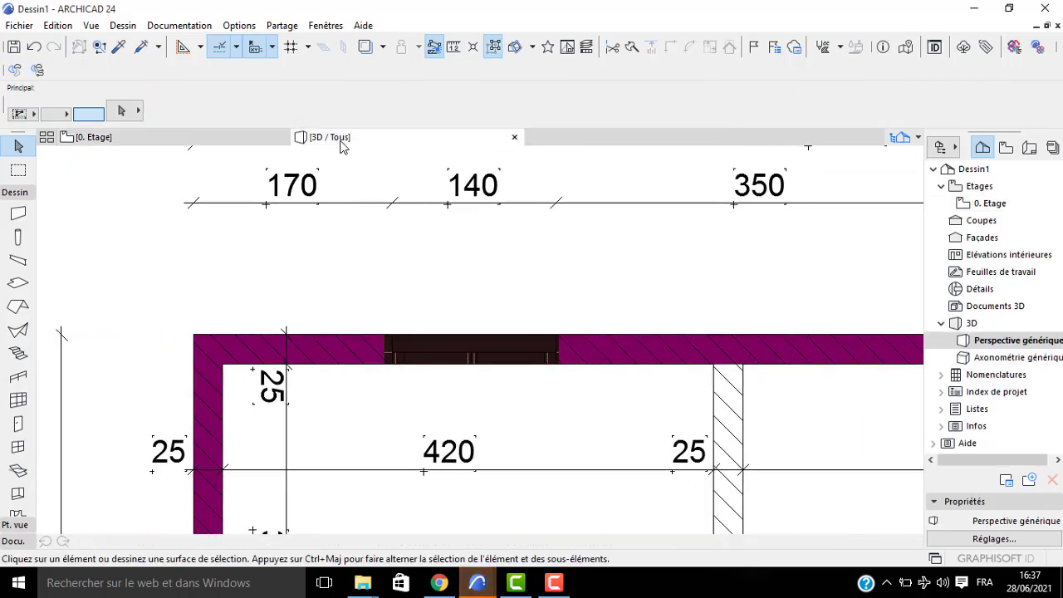
scroll(381, 323, down, 8)
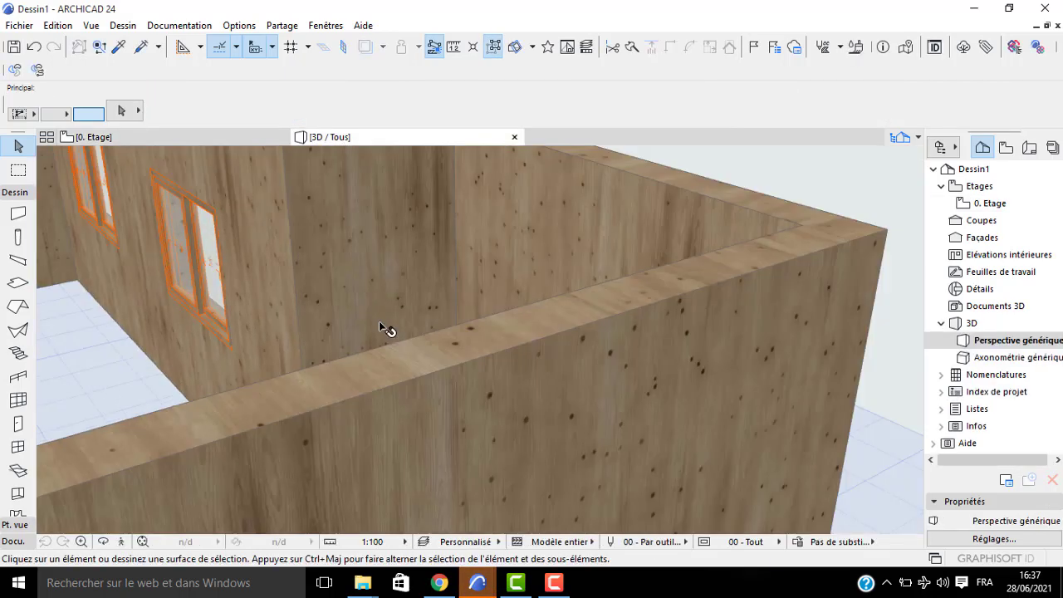
shift+middle_drag(382, 323, 439, 340)
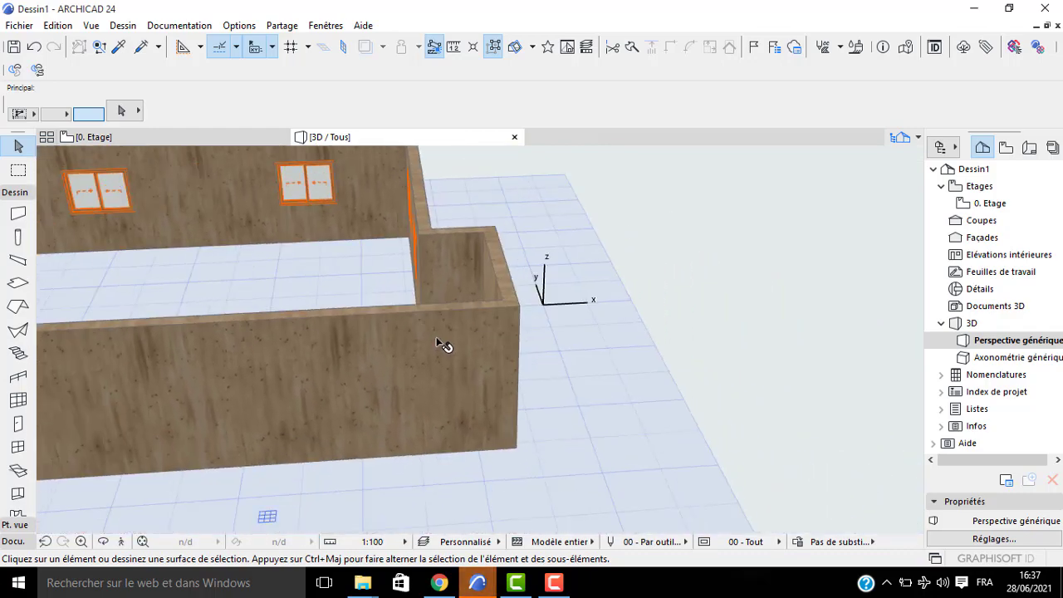
key(F2)
scroll(579, 347, down, 5)
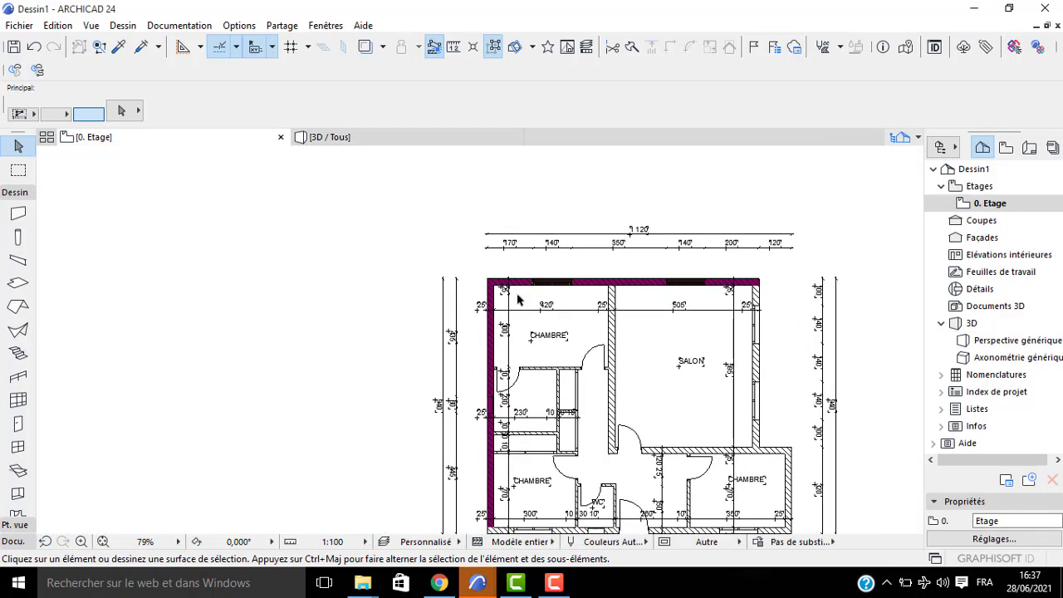
Draw a single straight wall over the thick partition between the upper CHAMBRE and SALON, from the exterior wall to its drawn lower end
click(18, 215)
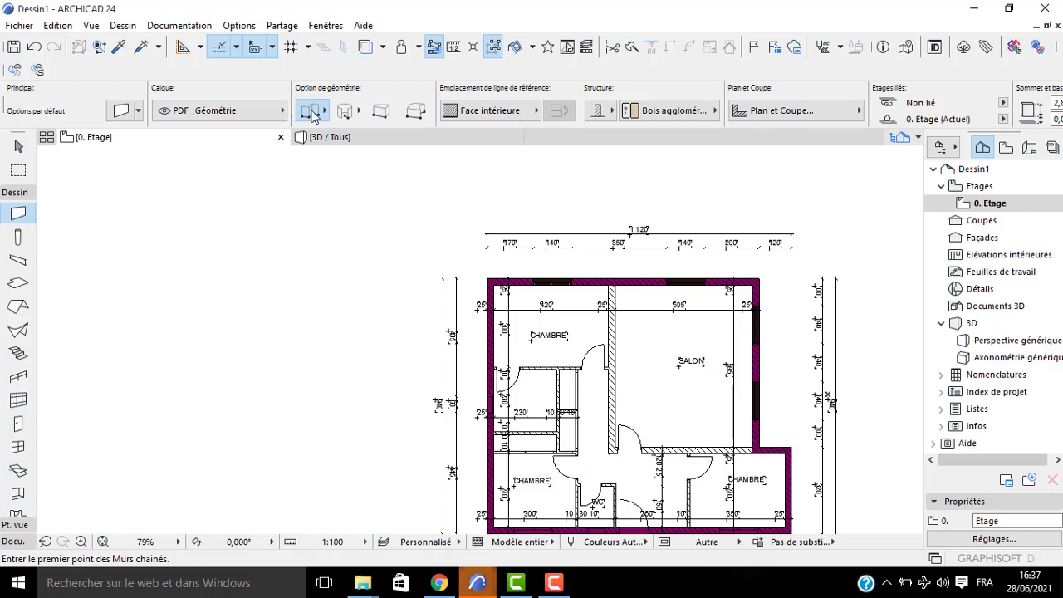
scroll(598, 264, up, 2)
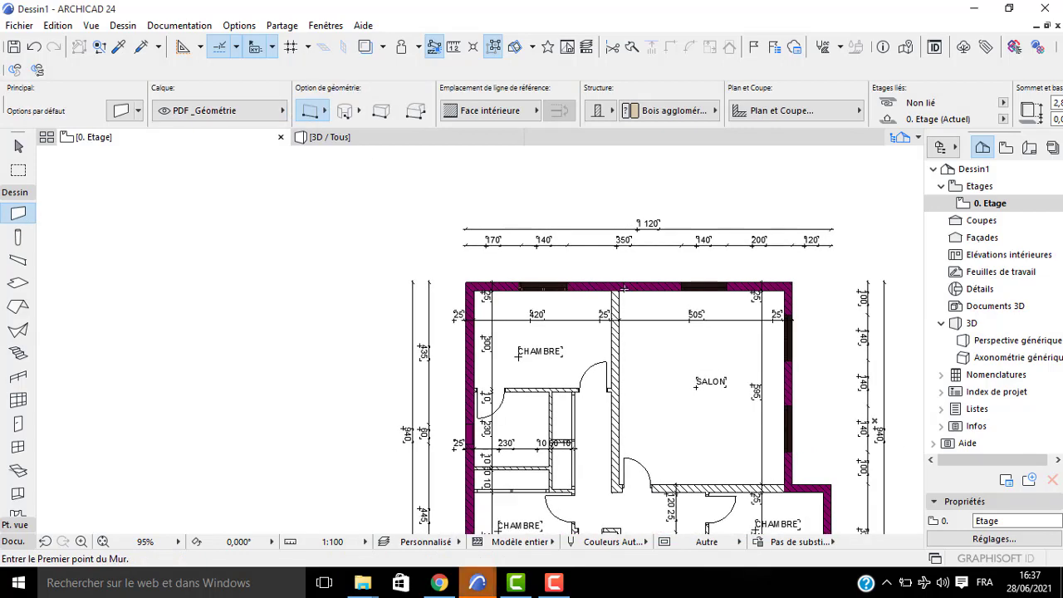
click(619, 289)
scroll(626, 485, up, 1)
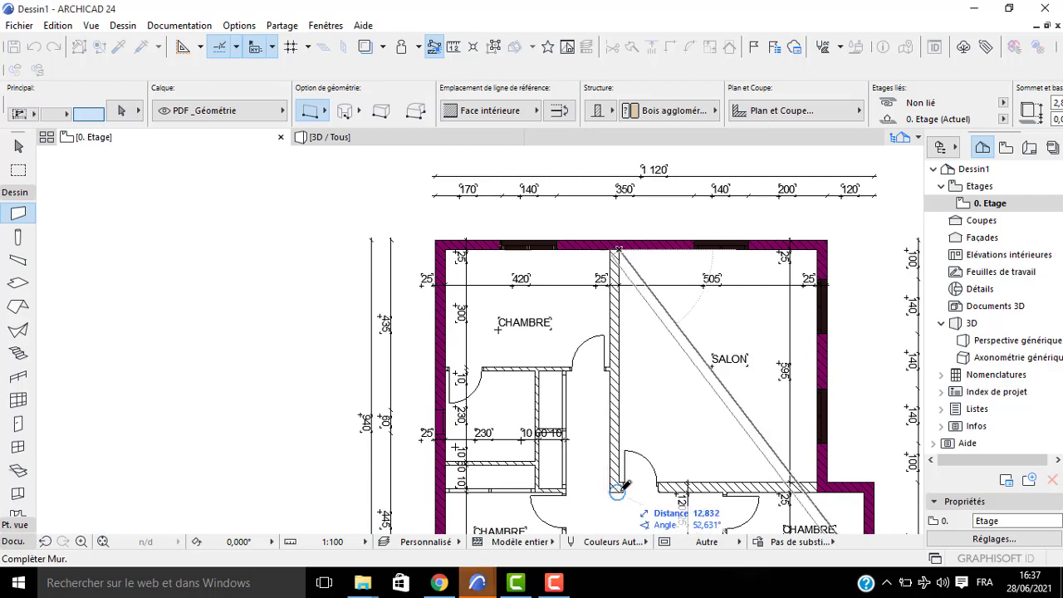
scroll(616, 490, up, 2)
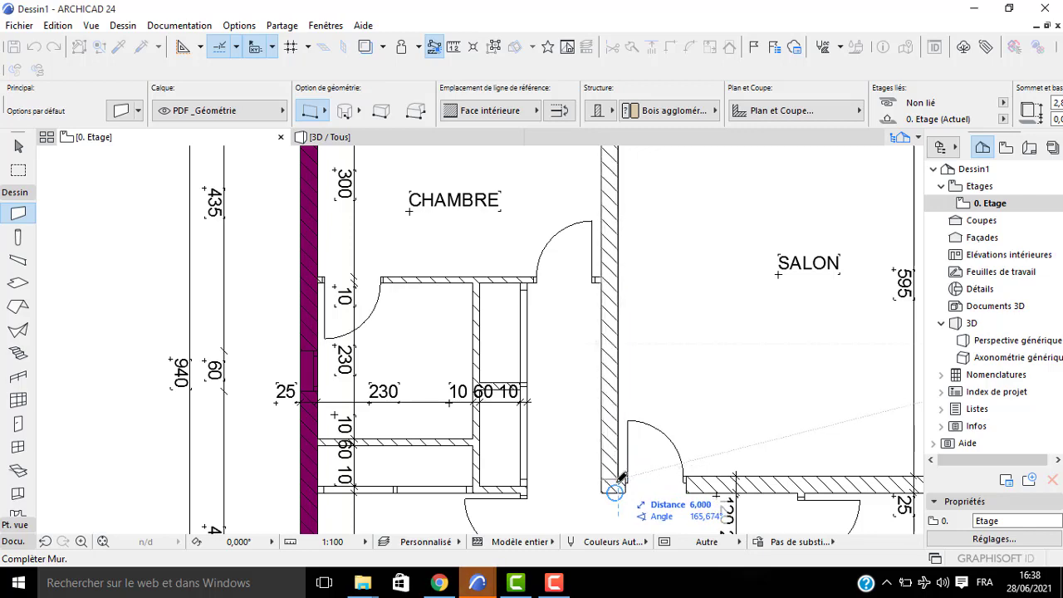
click(616, 486)
middle_drag(616, 486, 471, 435)
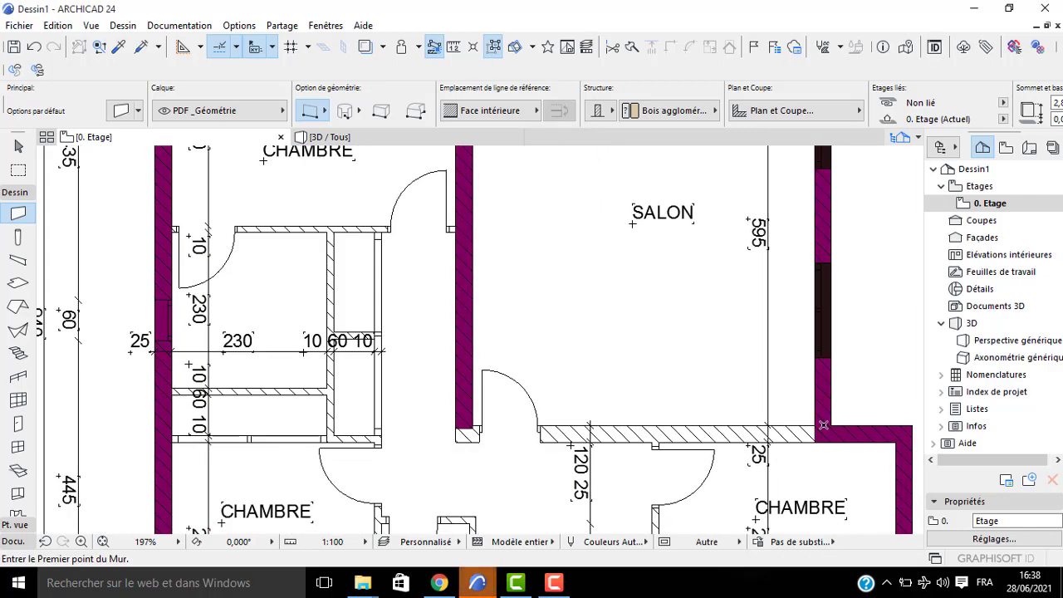
Intersect the CHAMBRE/SALON wall with the short exterior wall beyond SALON's lower-right corner to close SALON's lower side, and clear the selection
key(Escape)
click(850, 434)
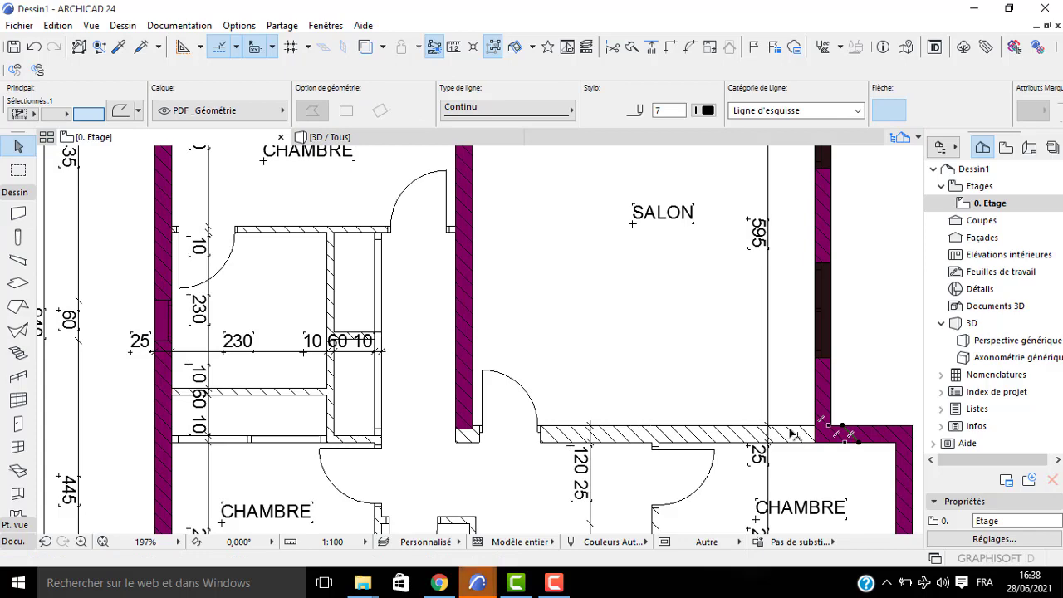
scroll(850, 429, up, 5)
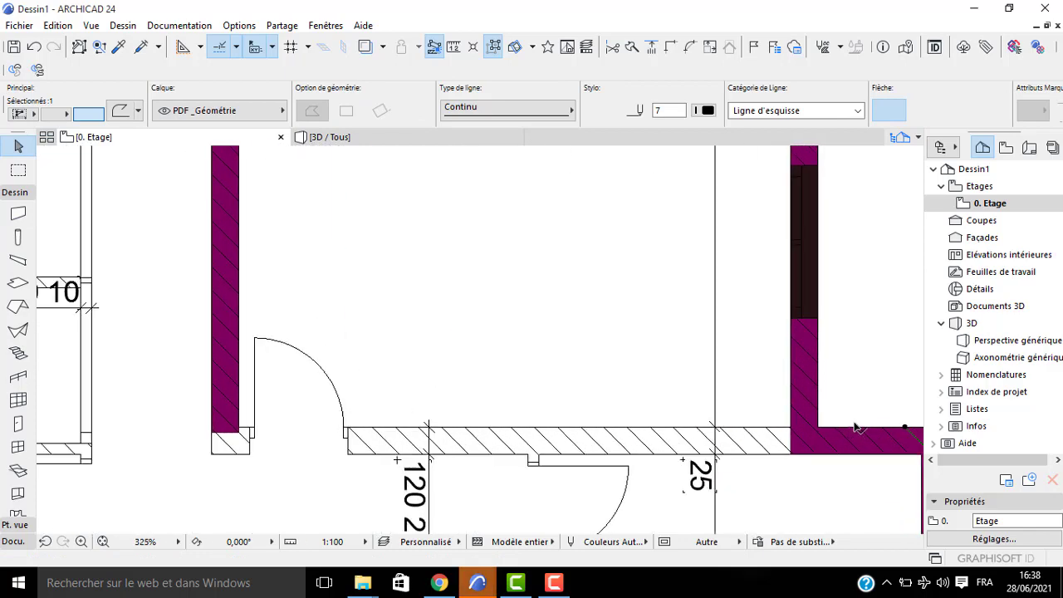
key(Escape)
click(856, 443)
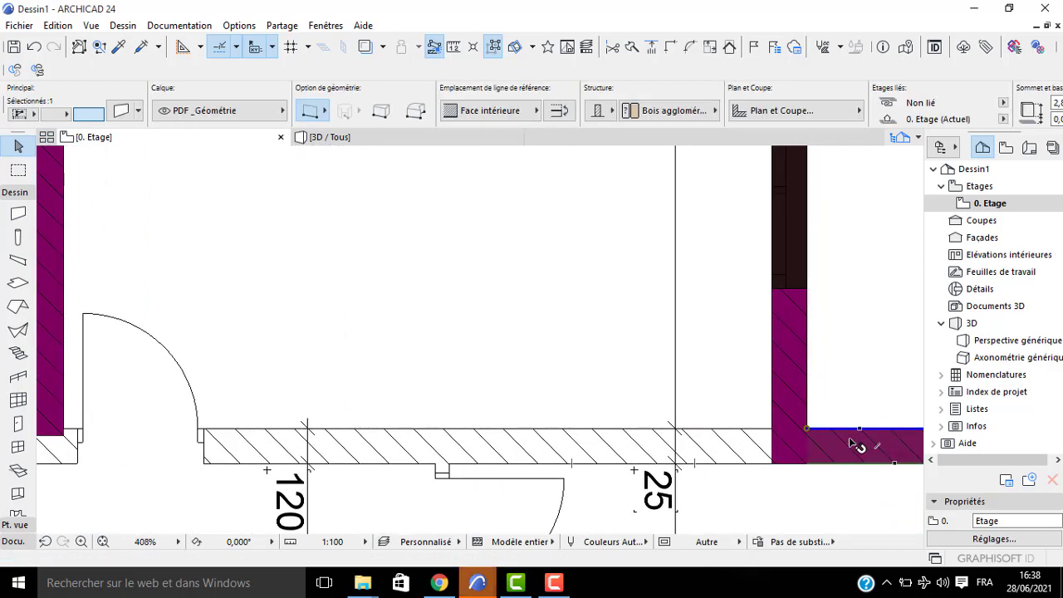
key(Escape)
click(823, 442)
scroll(652, 428, down, 4)
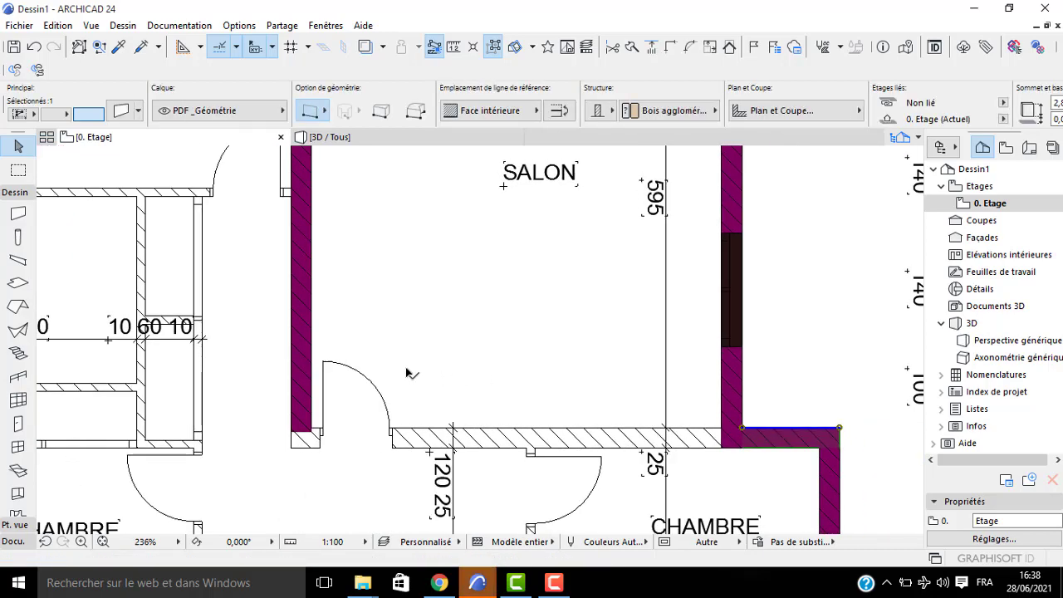
shift+click(300, 326)
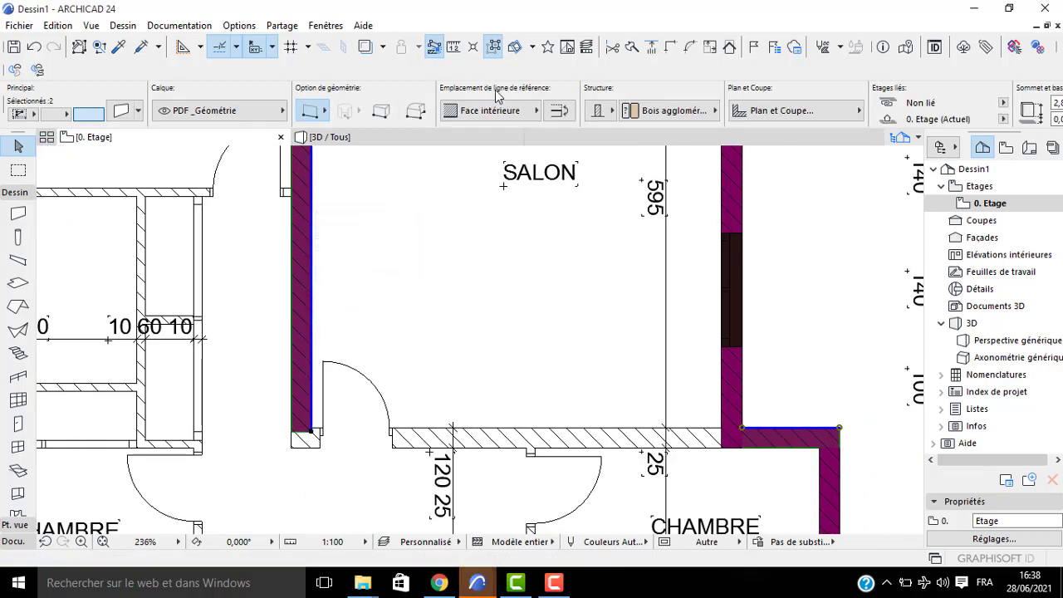
click(670, 50)
key(Escape)
scroll(454, 308, down, 5)
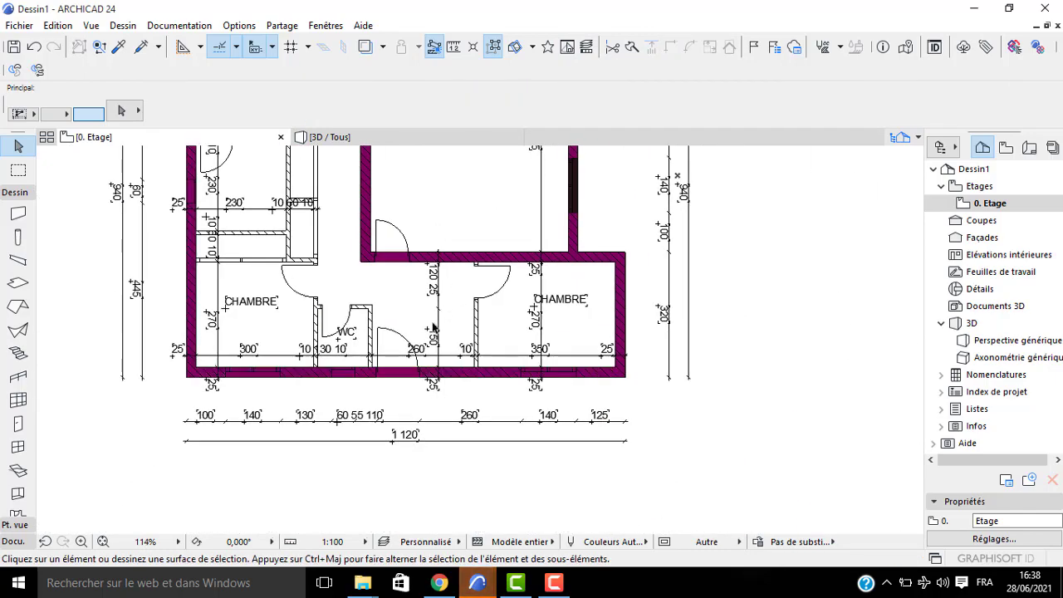
Set the default wall thickness to 0,1 and draw the partition beside the lower-right CHAMBRE, from the exterior wall up to SALON's lower wall
double_click(18, 214)
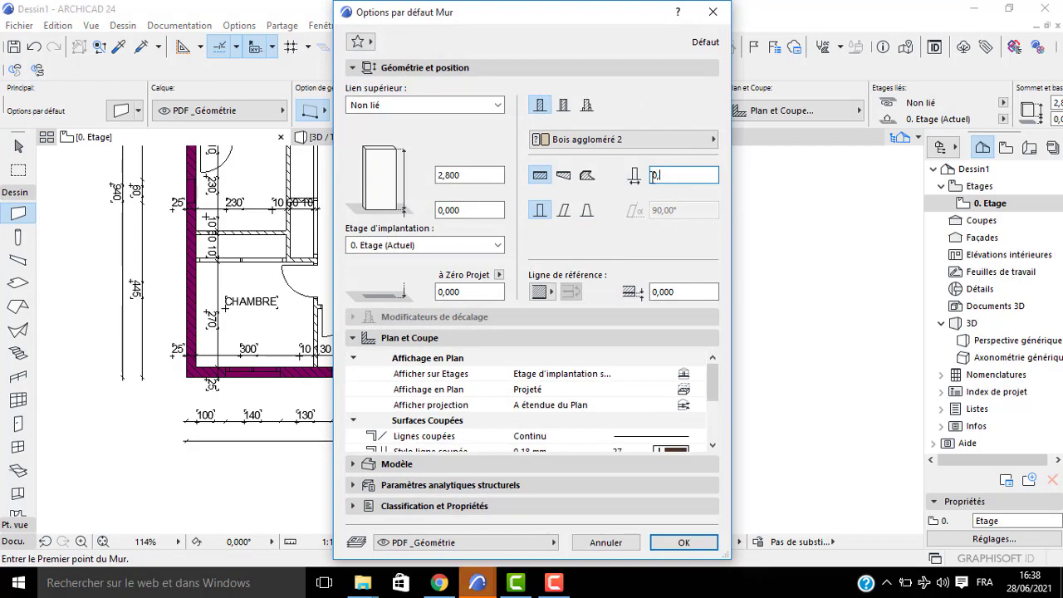
text(0,1)
key(Return)
scroll(482, 366, up, 5)
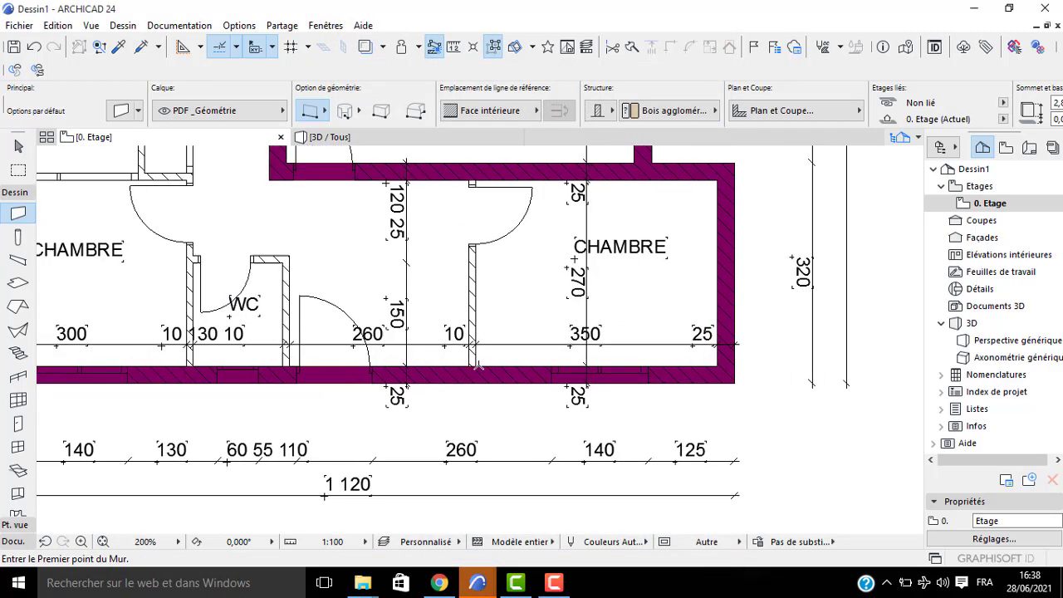
click(475, 366)
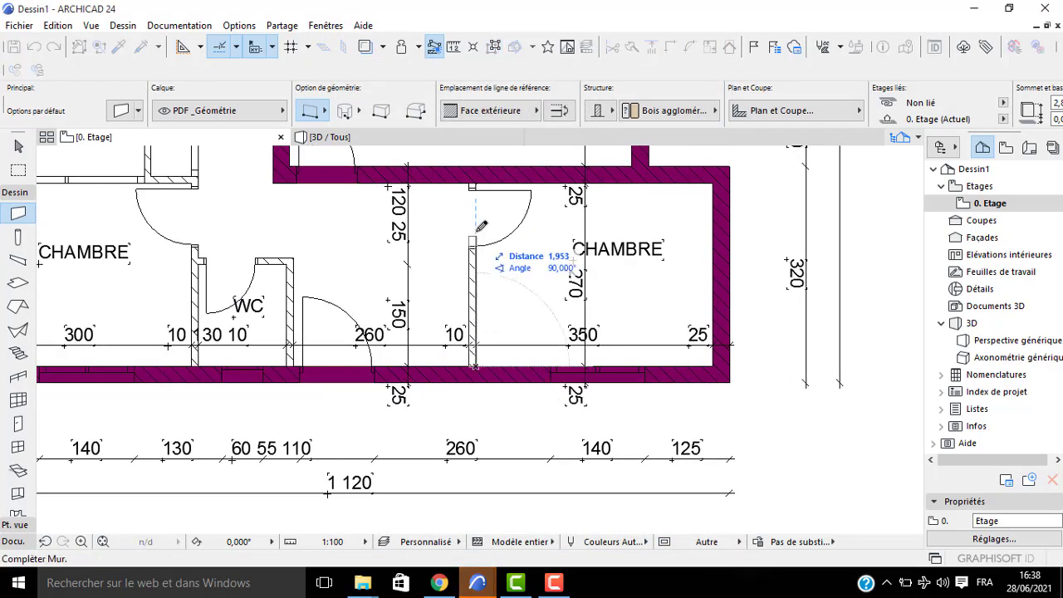
click(475, 182)
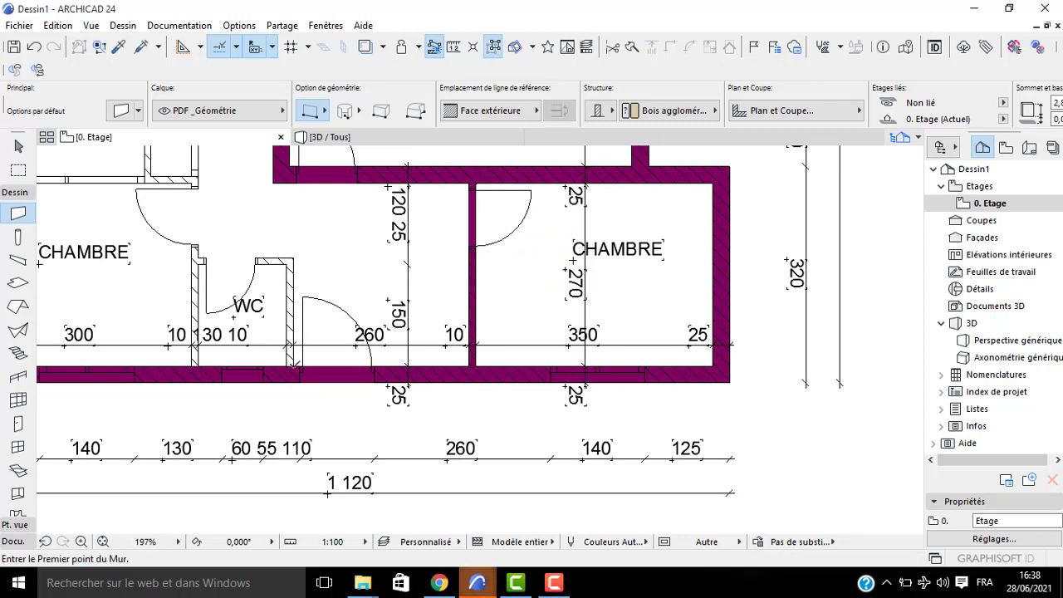
Draw the WC's right and upper partitions, plus the partition separating it from the lower-left CHAMBRE, up towards that room's upper wall
click(291, 366)
click(289, 257)
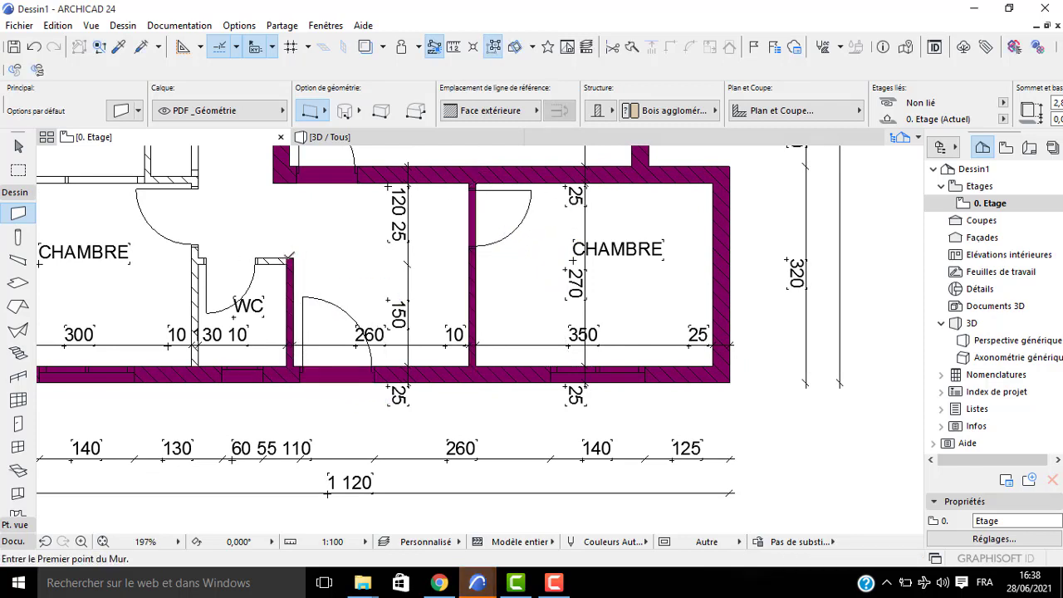
click(291, 258)
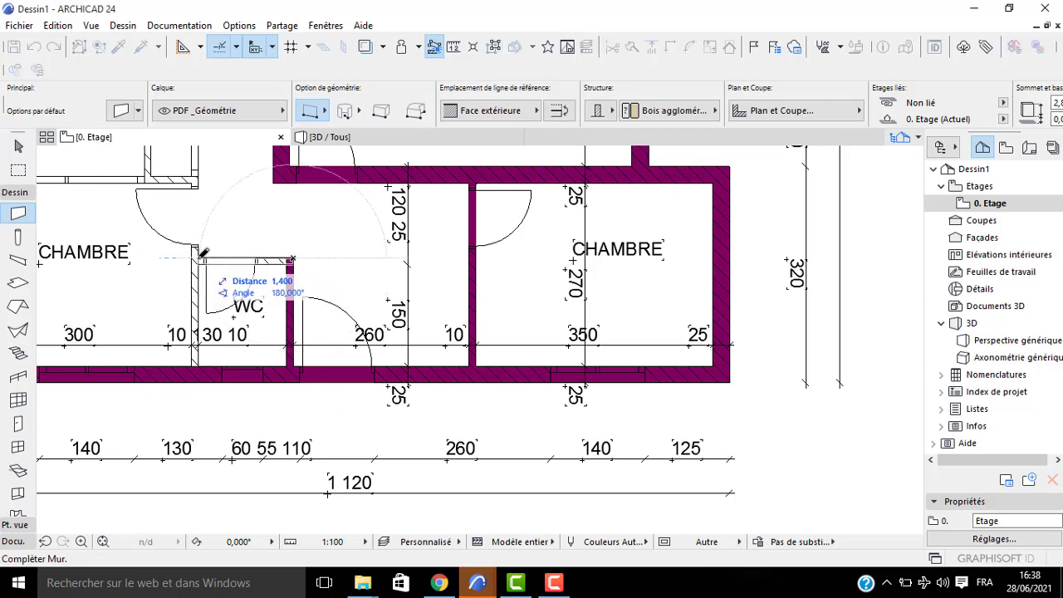
click(191, 259)
click(191, 366)
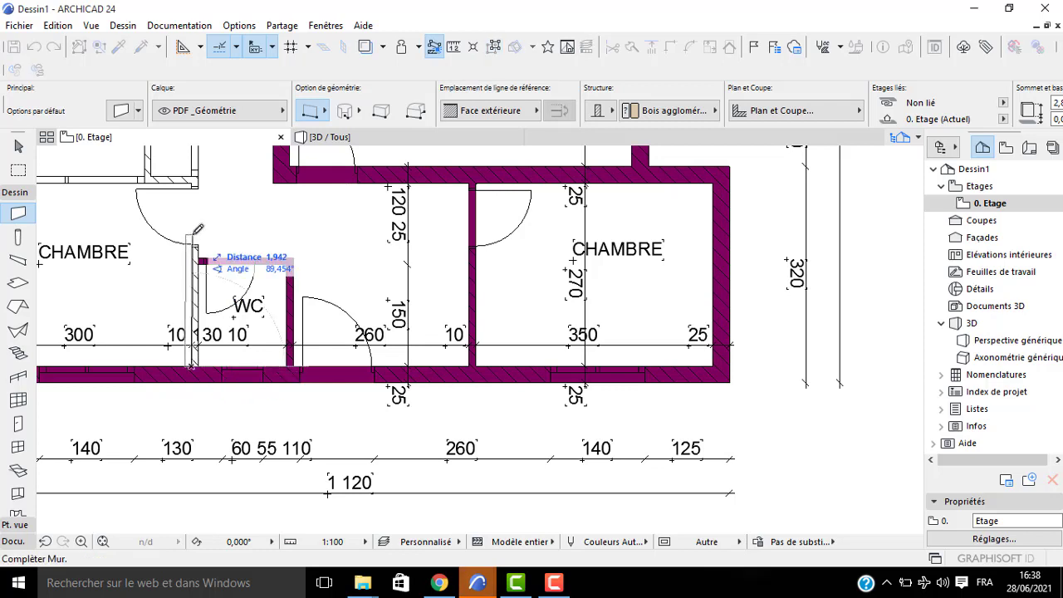
click(192, 179)
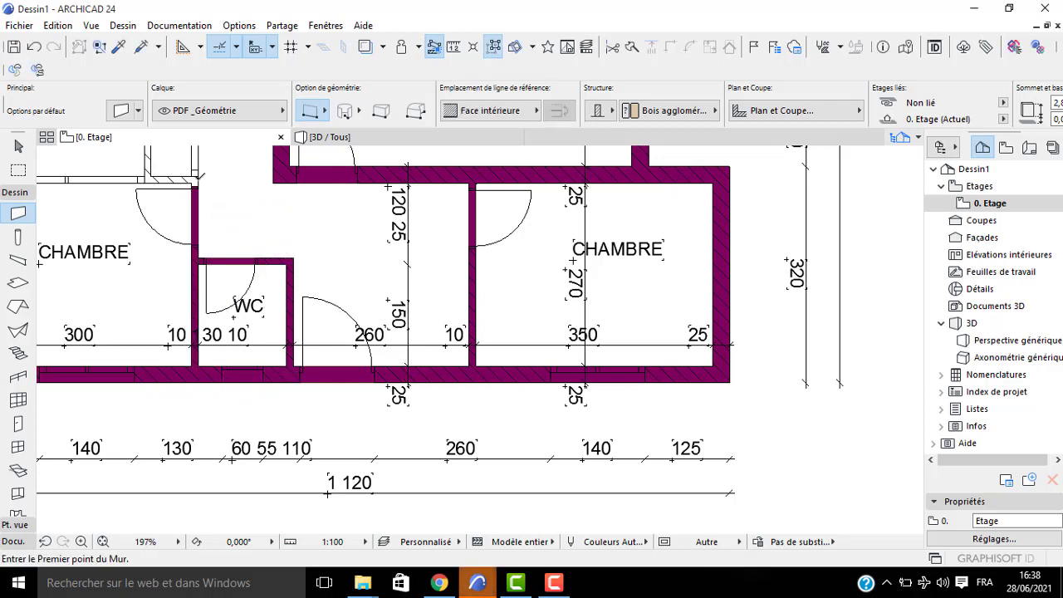
Draw the partition along the upper side of the lower-left CHAMBRE to the left exterior wall and end the wall command
click(198, 176)
middle_drag(134, 183, 590, 192)
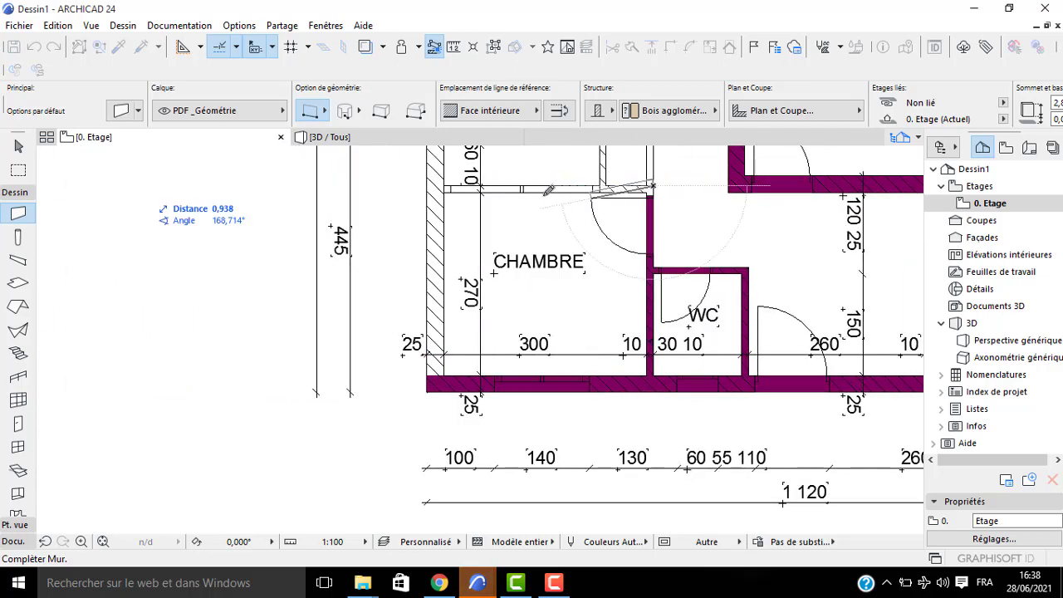
click(447, 185)
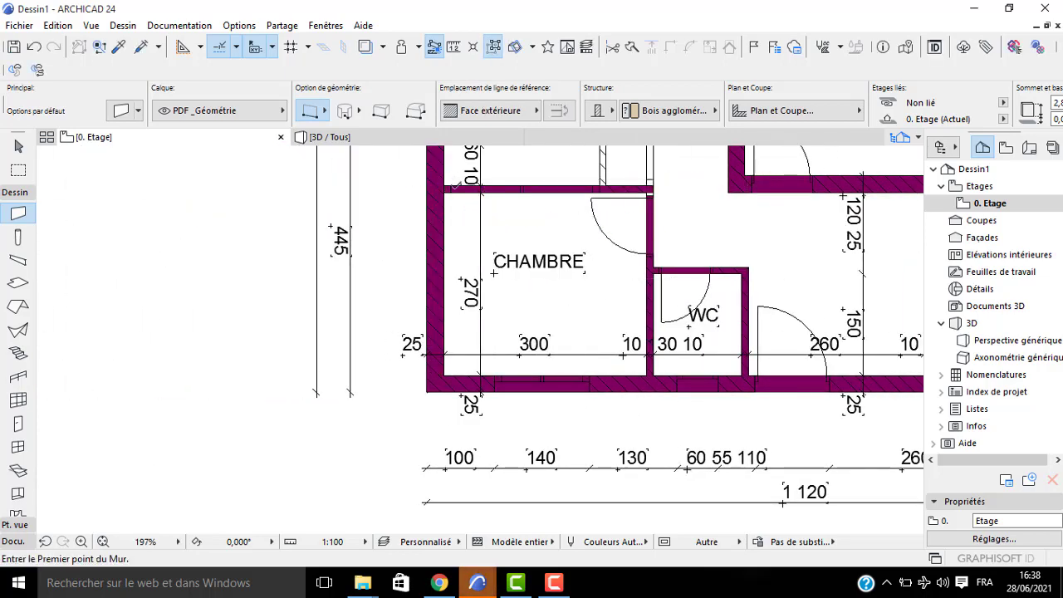
key(Escape)
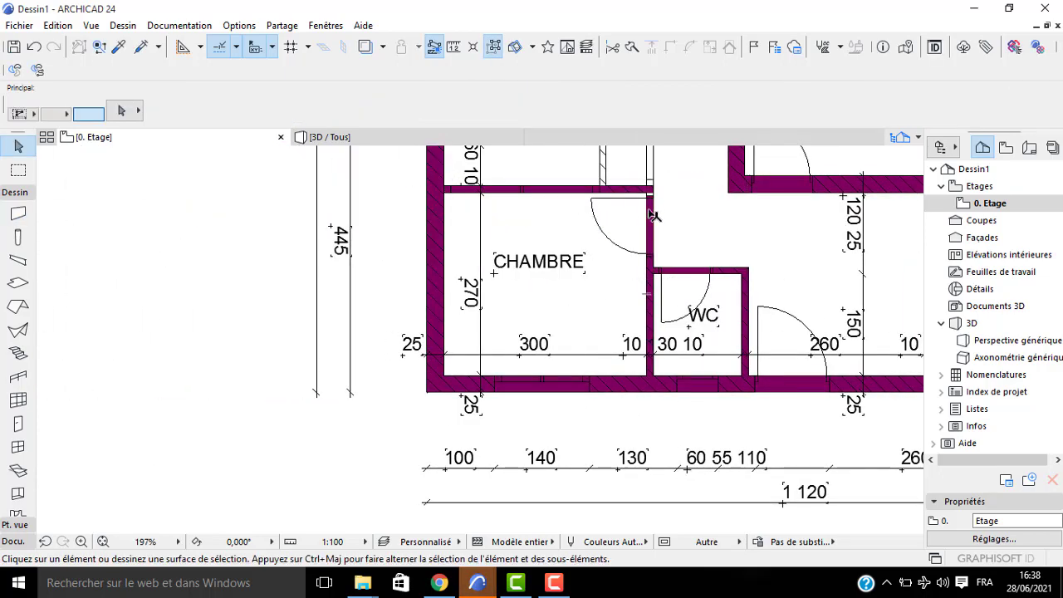
Stretch the upper end of the partition between the lower-left CHAMBRE and WC to meet the CHAMBRE's upper wall, and clear the selection
click(650, 204)
click(648, 197)
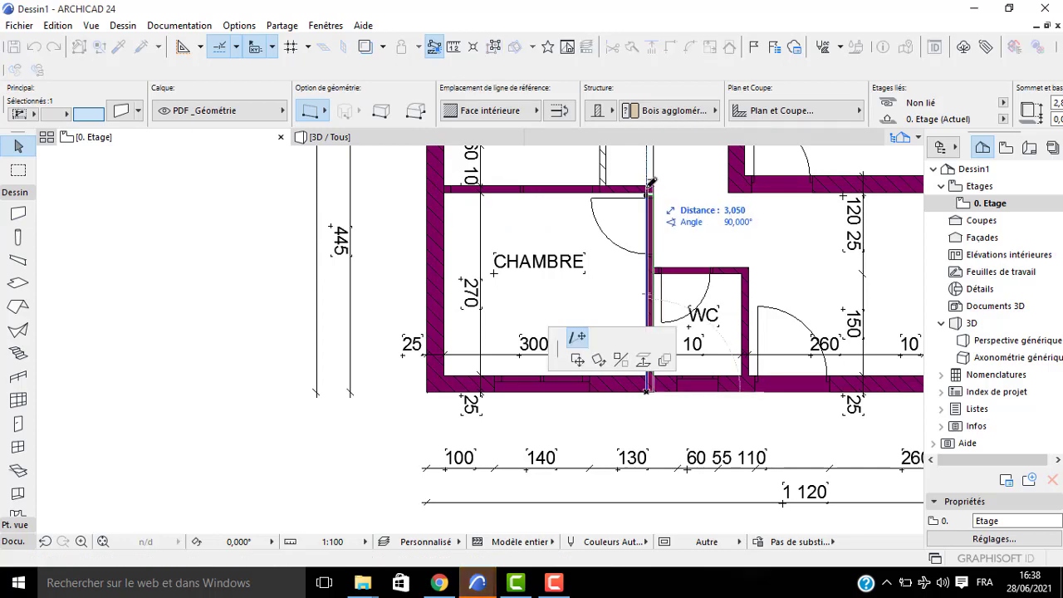
key(Escape)
scroll(596, 261, down, 3)
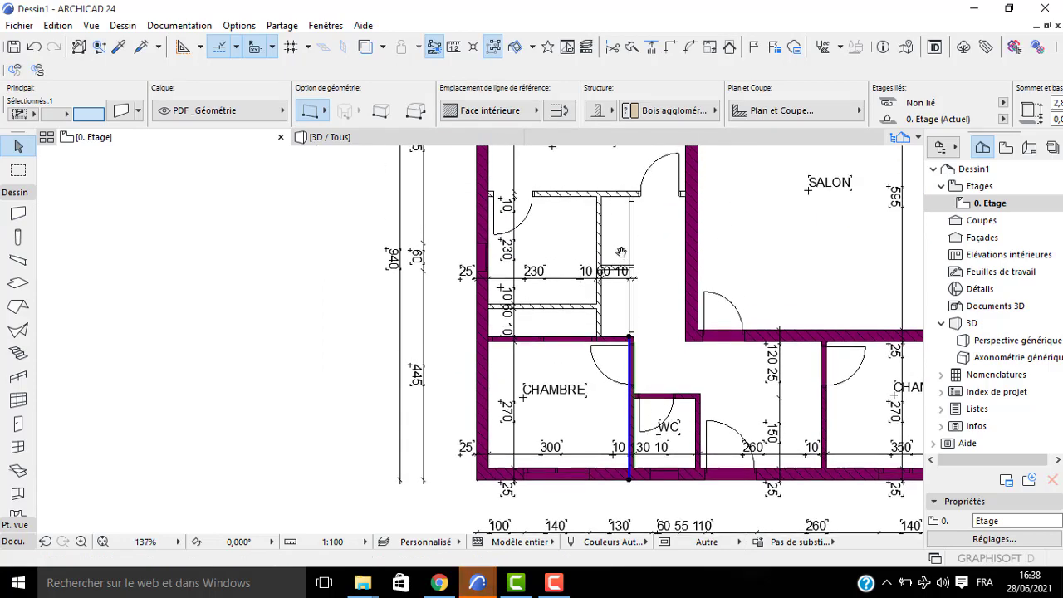
key(Escape)
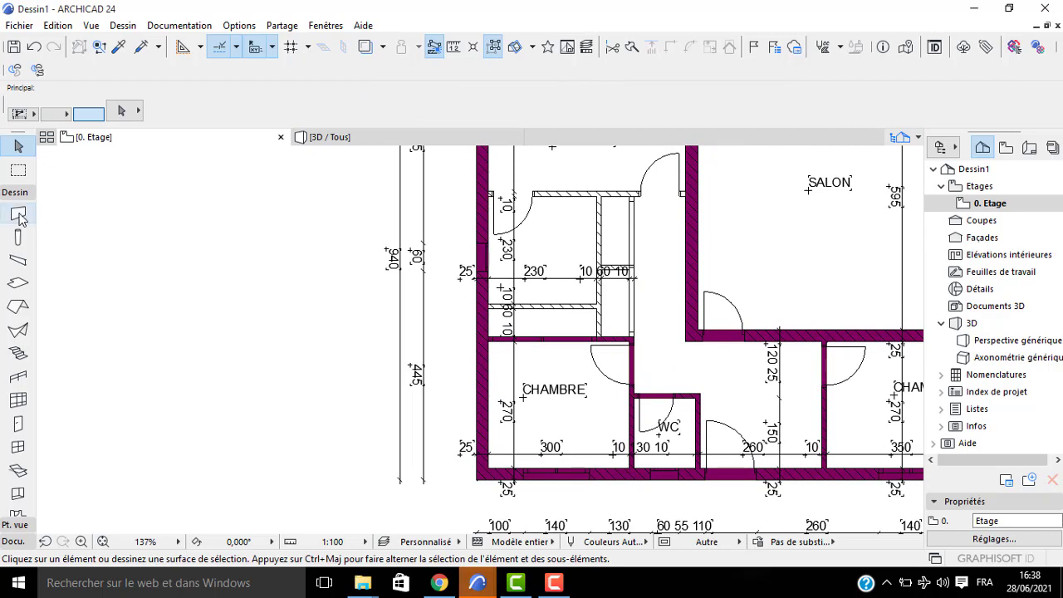
Draw the partition below the upper CHAMBRE from the left exterior wall across to the thick CHAMBRE/SALON wall
click(18, 215)
scroll(479, 191, up, 3)
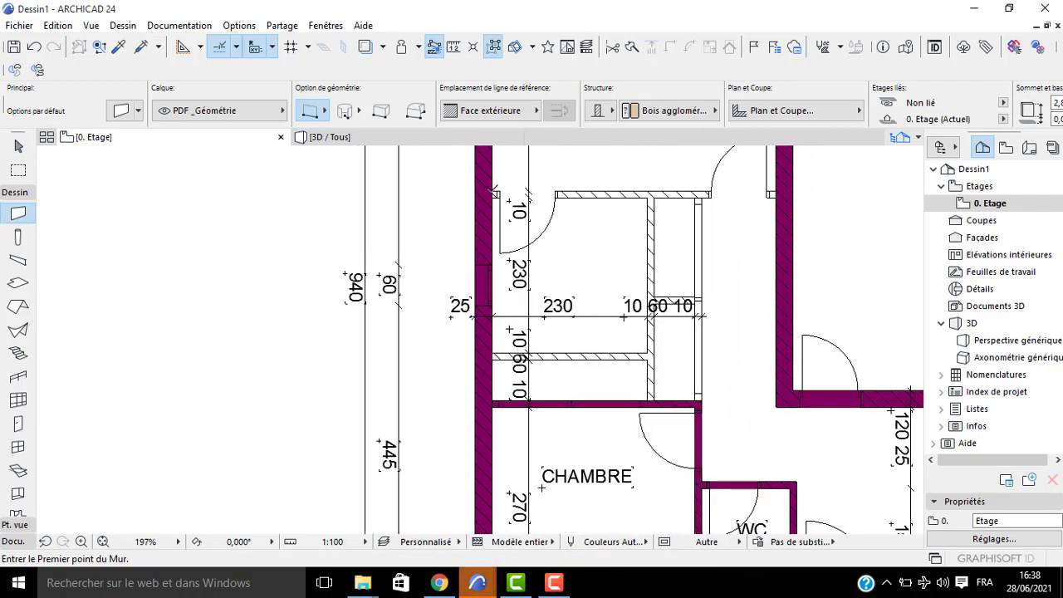
click(494, 193)
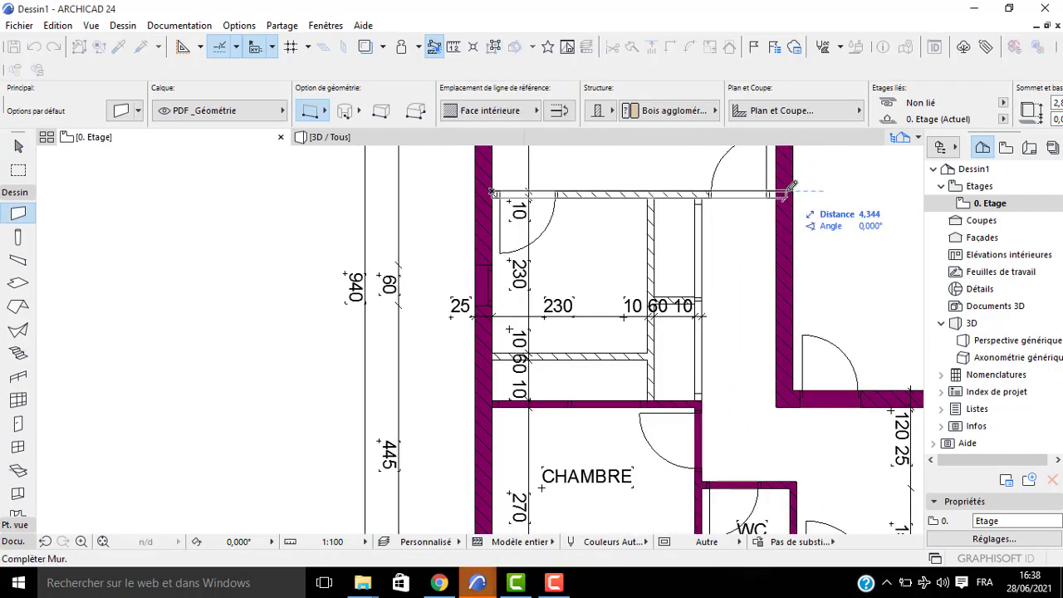
click(785, 193)
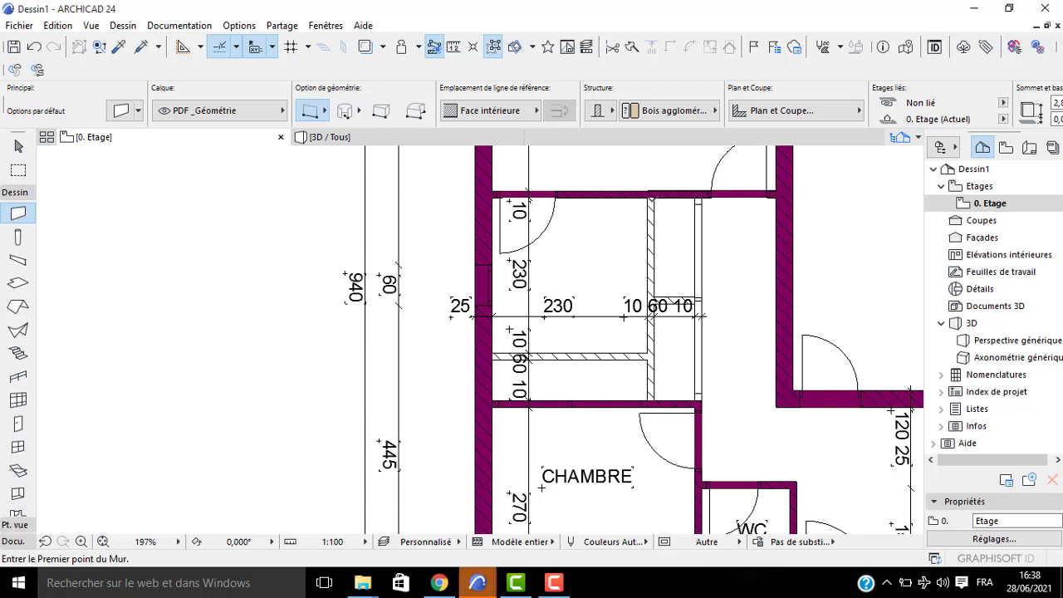
Draw the vertical partition to the right of the 230-wide room, from the upper CHAMBRE's lower wall down towards the lower CHAMBRE
scroll(655, 199, up, 3)
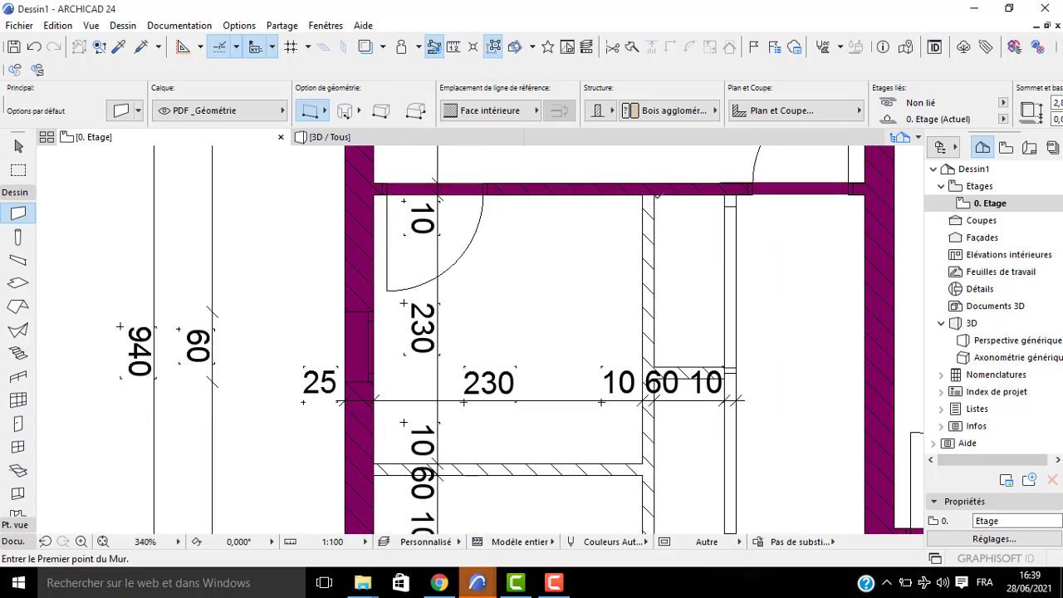
click(656, 196)
scroll(661, 212, down, 3)
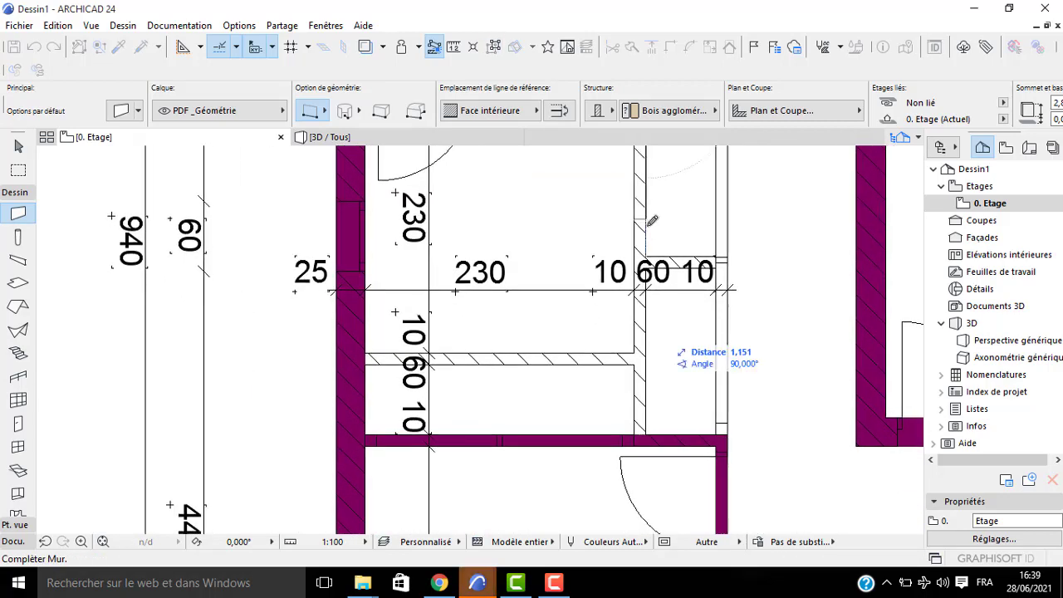
click(652, 427)
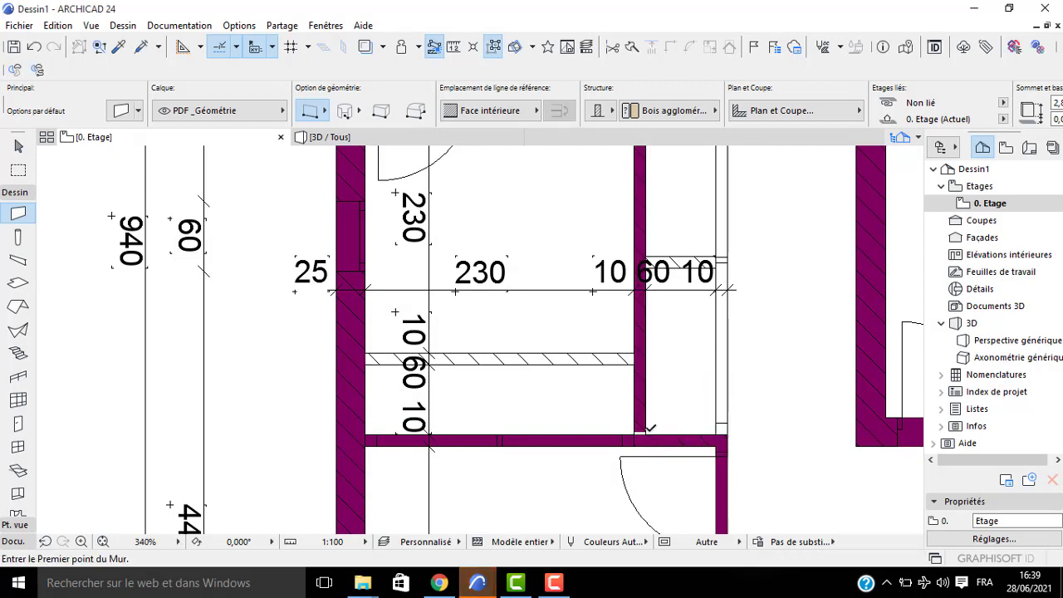
Stretch the lower end of the vertical partition beside the 230-wide room to meet the lower CHAMBRE's upper wall, and clear the selection
key(Escape)
click(645, 433)
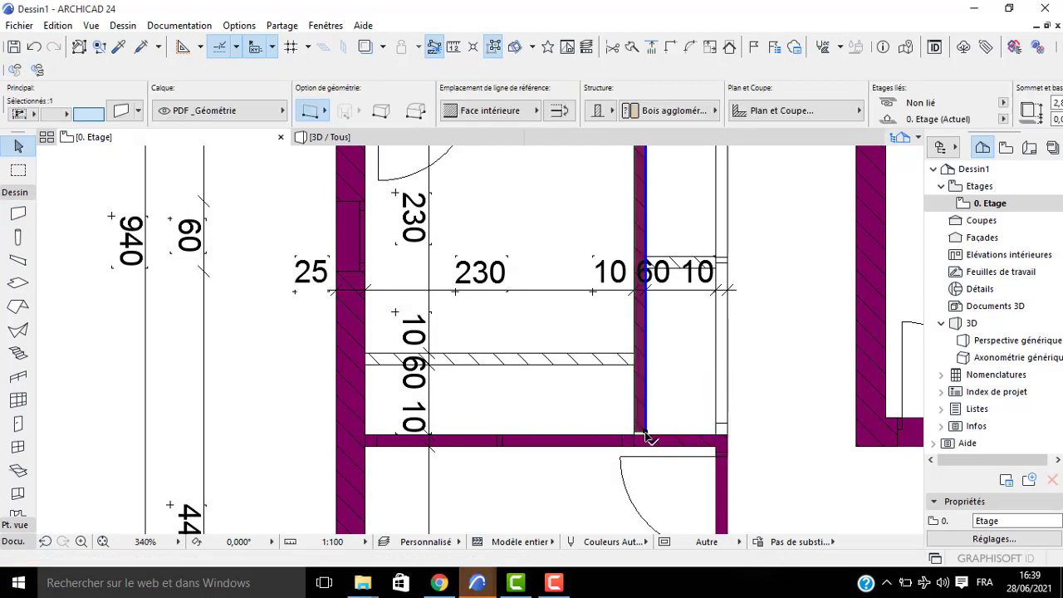
click(645, 433)
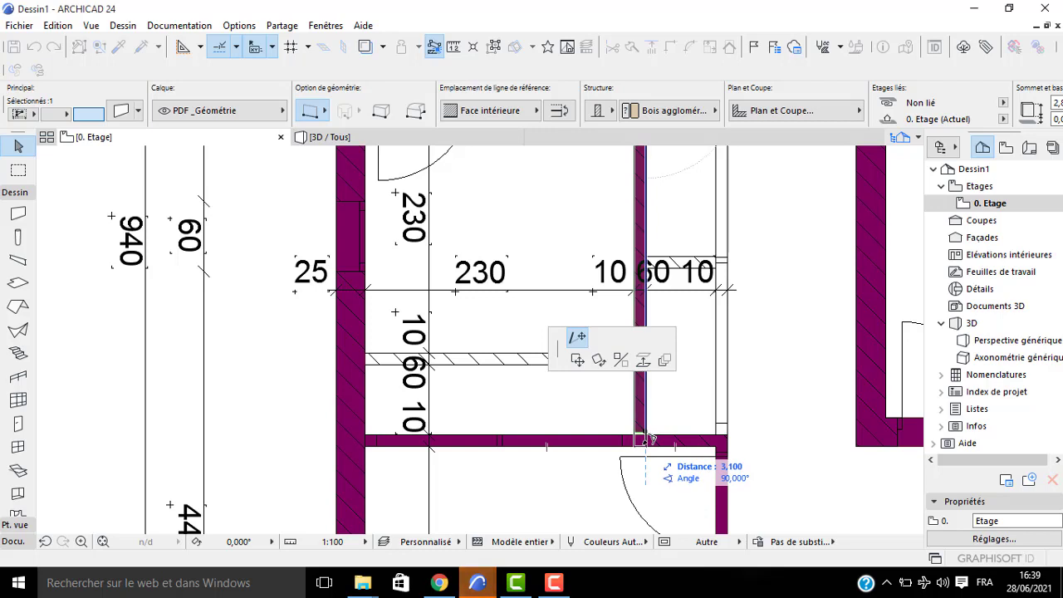
key(Escape)
key(Escape)
Draw the horizontal partition across the 230-wide room, 2.300 m long, over the hatched wall just above the lower CHAMBRE
key(w)
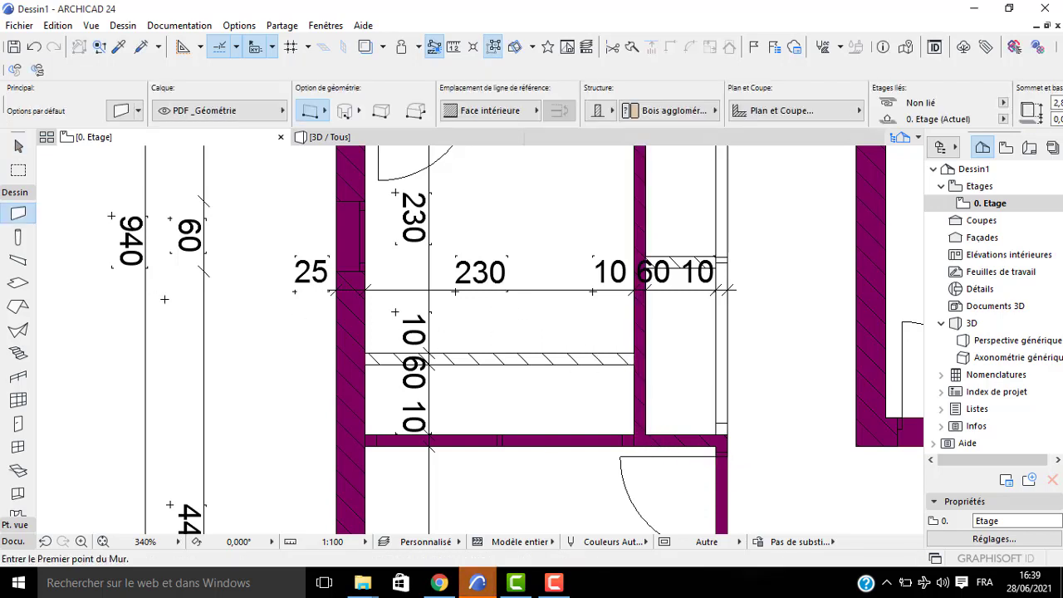
click(366, 359)
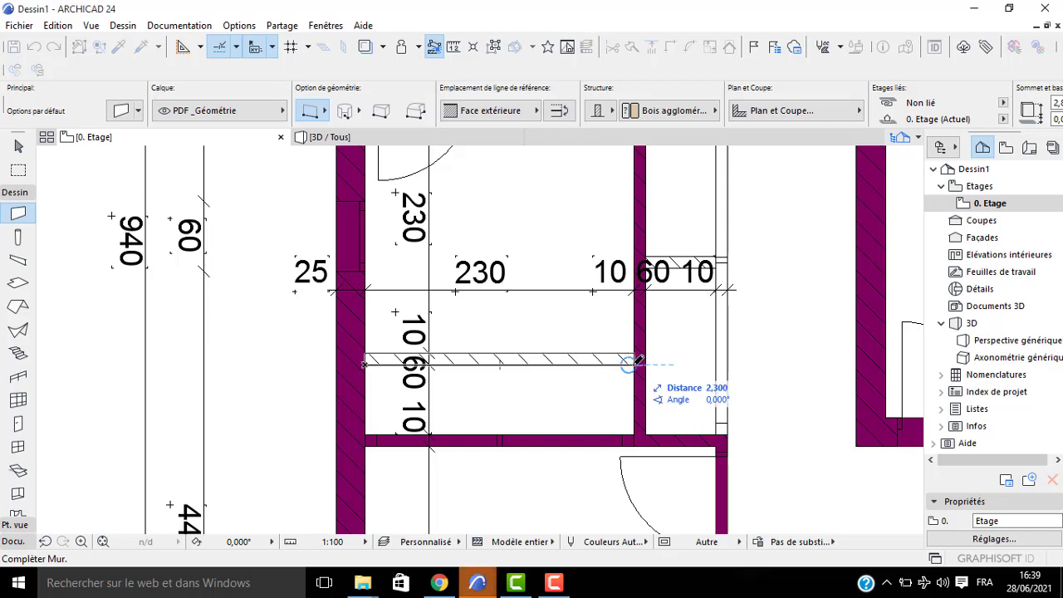
click(634, 360)
Draw the vertical corridor partition from the lower CHAMBRE's upper wall up to the upper CHAMBRE's lower wall
click(719, 430)
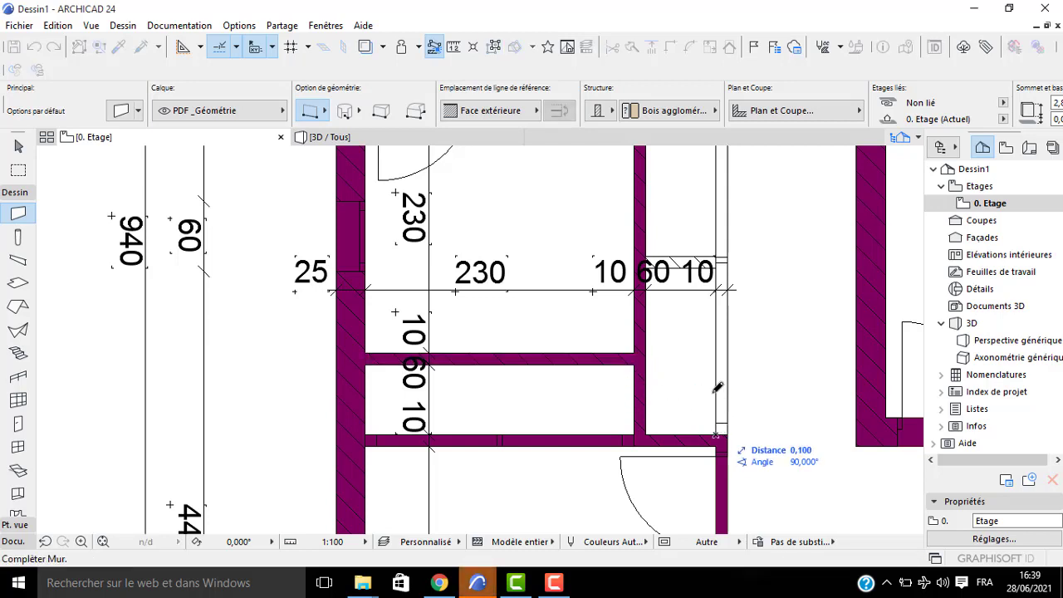
scroll(715, 249, down, 2)
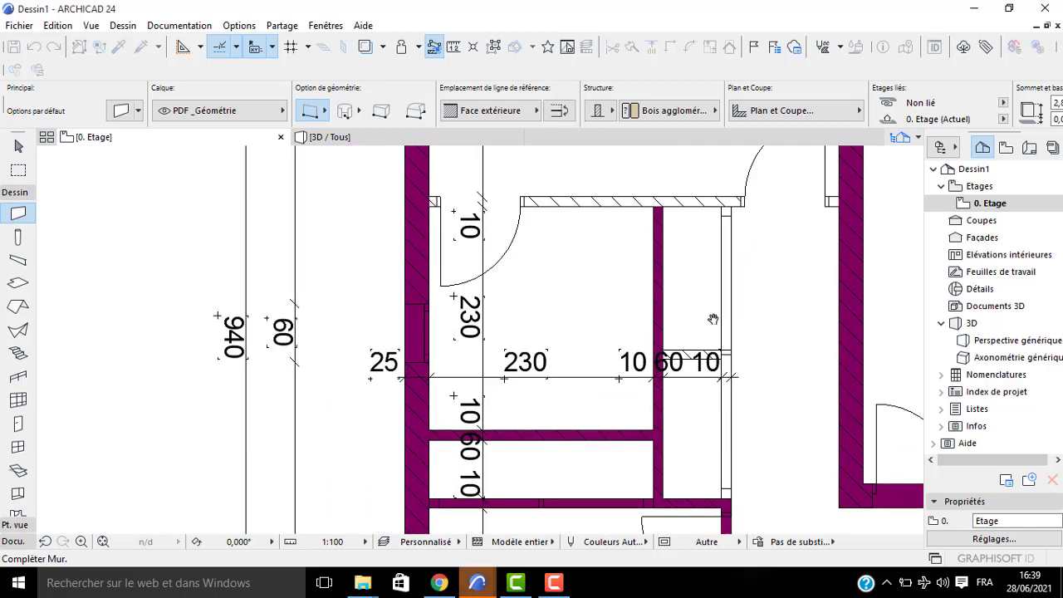
click(724, 204)
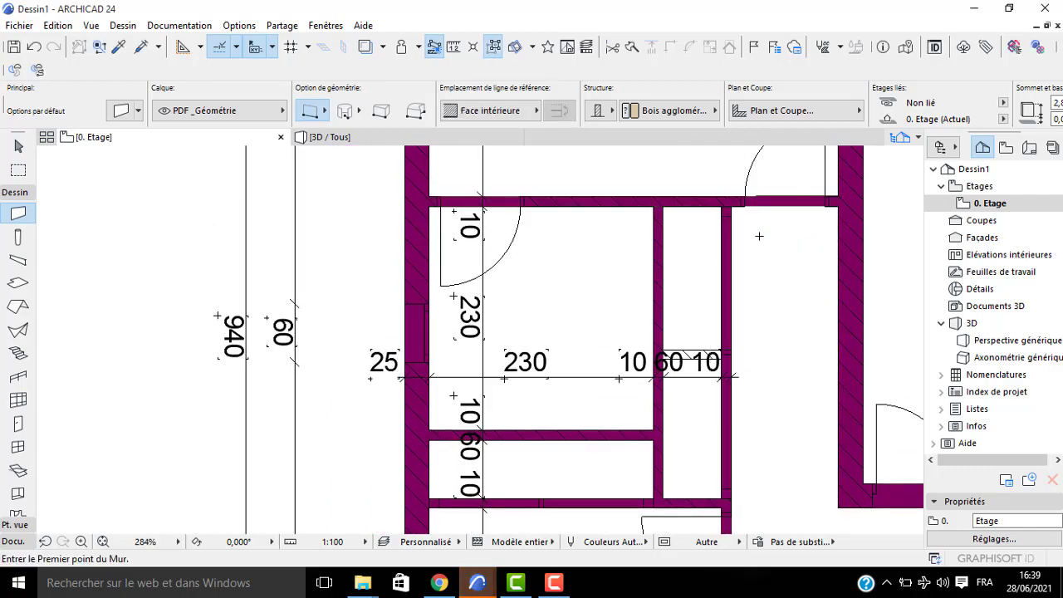
Place a Porte 24 door, 0.900 by 2.100 m, in the SALON's lower wall, matching the swing drawn on the plan
scroll(758, 236, down, 5)
scroll(592, 347, down, 1)
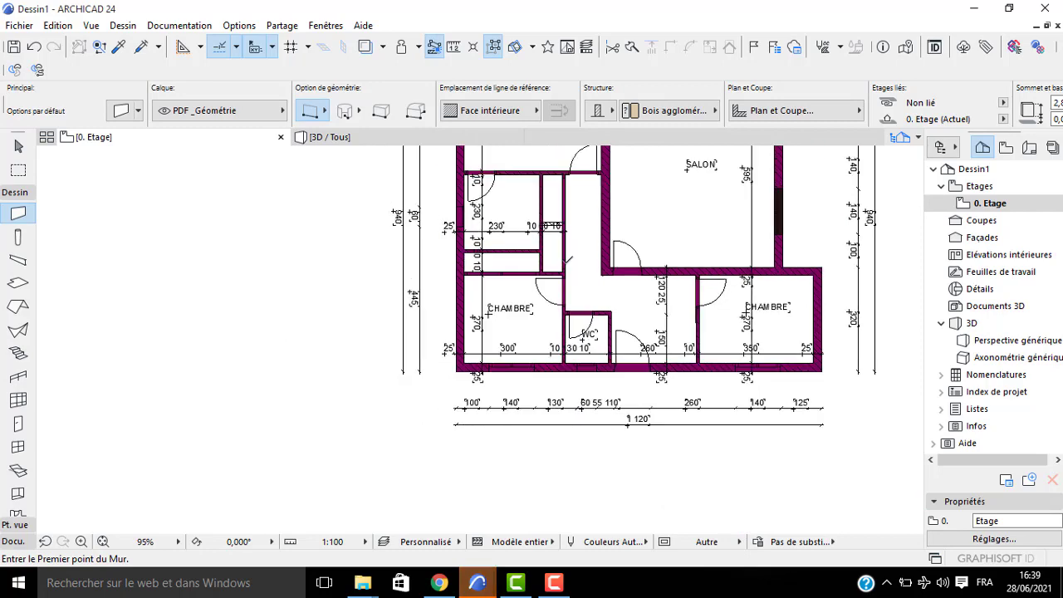
middle_drag(591, 347, 593, 424)
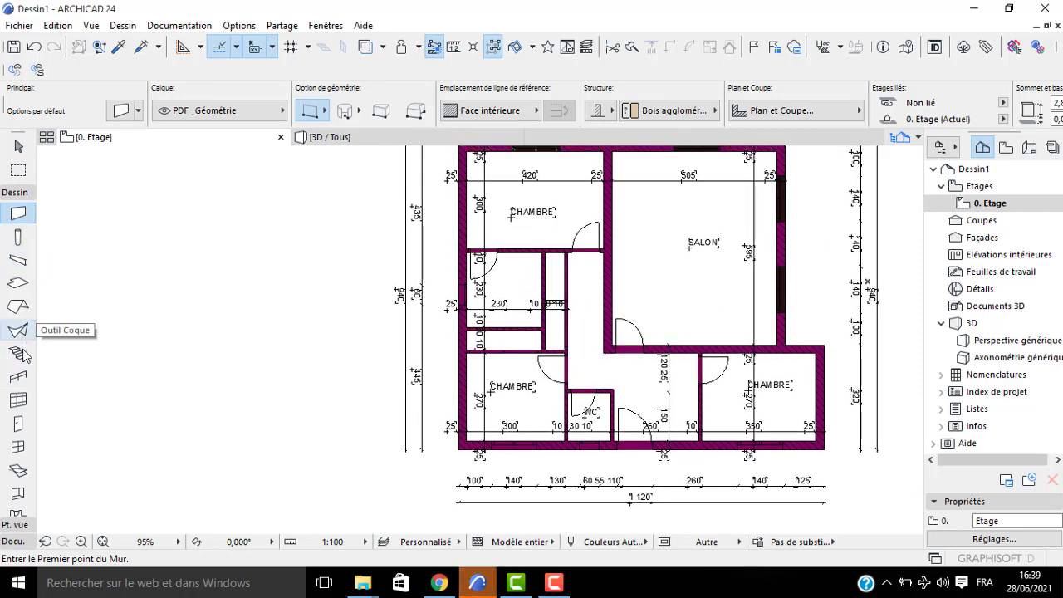
click(33, 424)
double_click(33, 424)
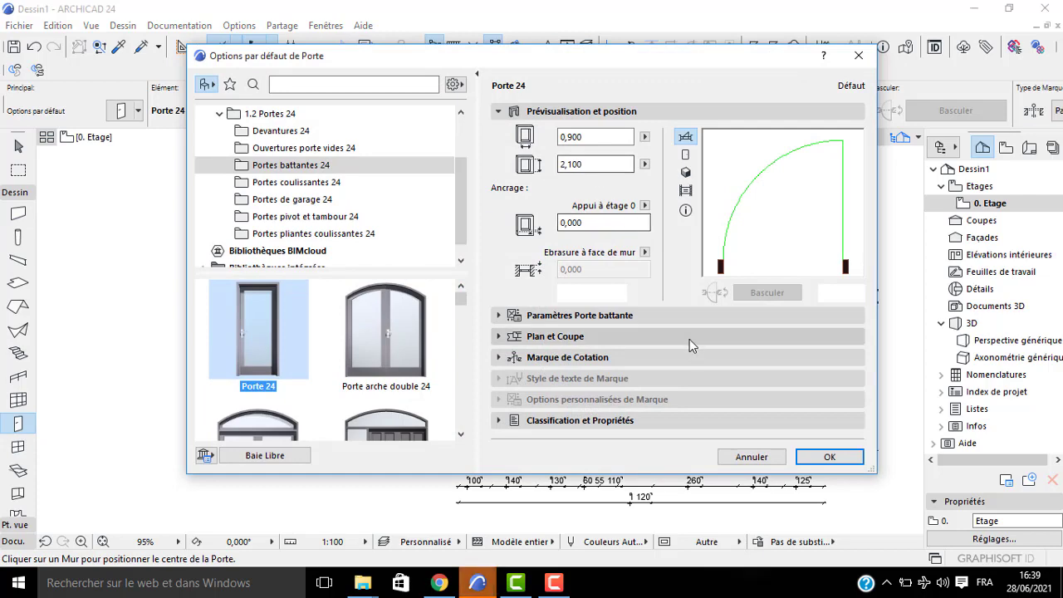
key(Return)
scroll(636, 350, up, 2)
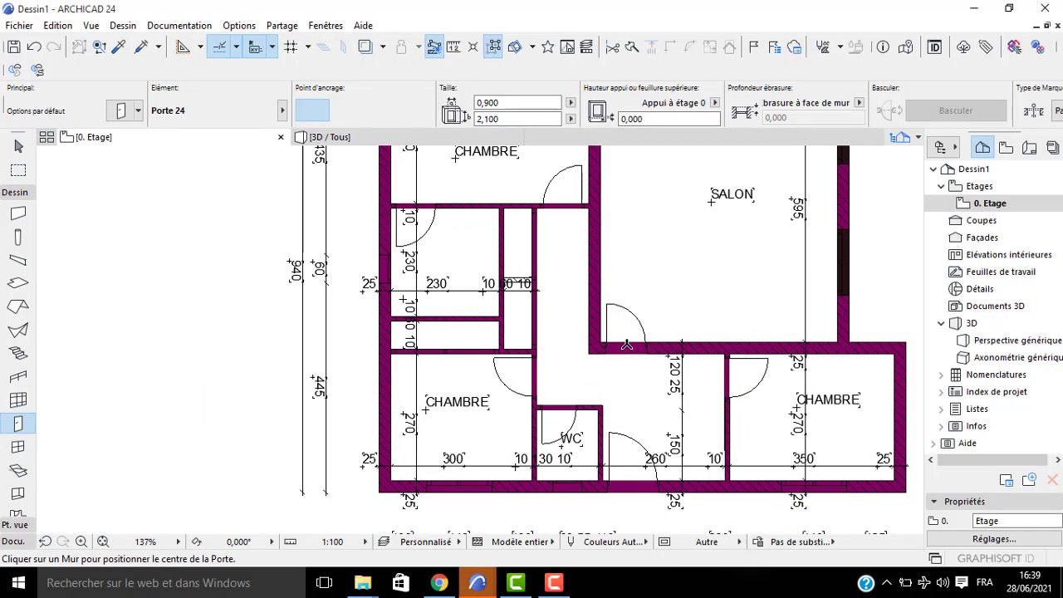
click(627, 336)
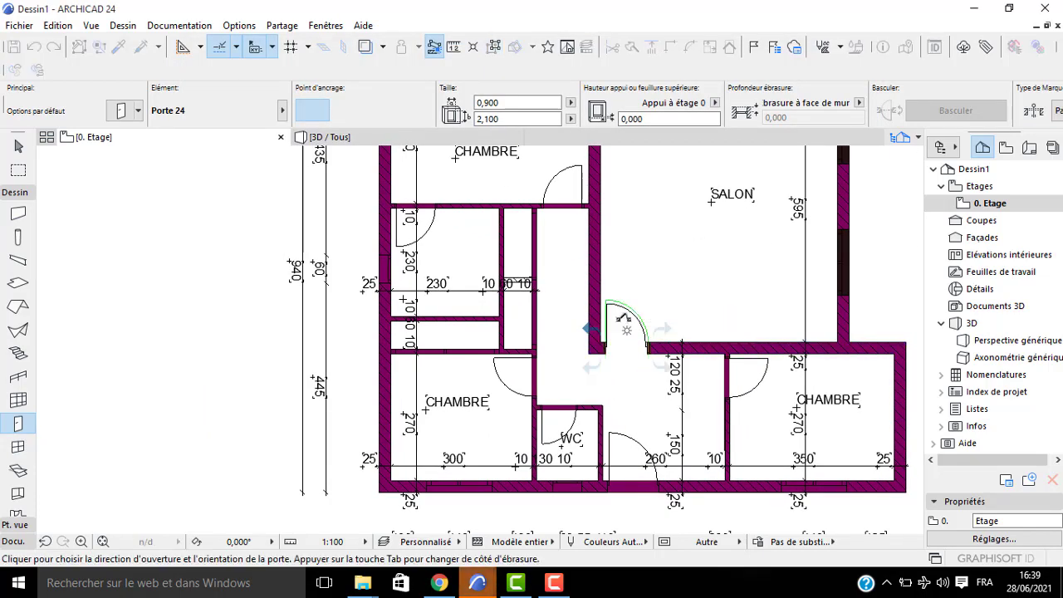
click(611, 320)
Place the same door at the openings of the upper CHAMBRE and the lower-left CHAMBRE, with swings following the plan
click(557, 198)
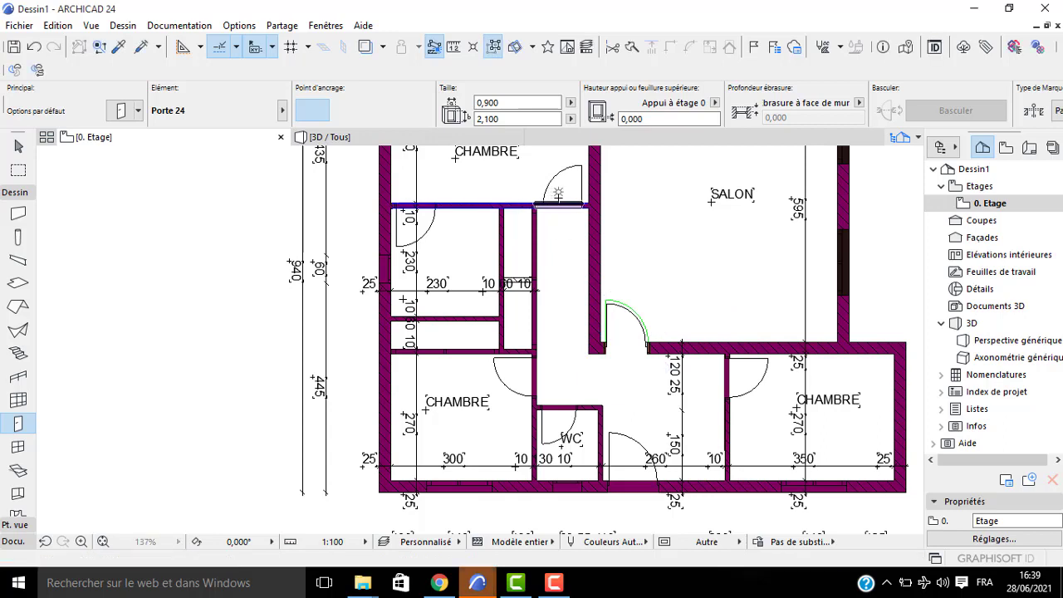
click(562, 188)
click(532, 378)
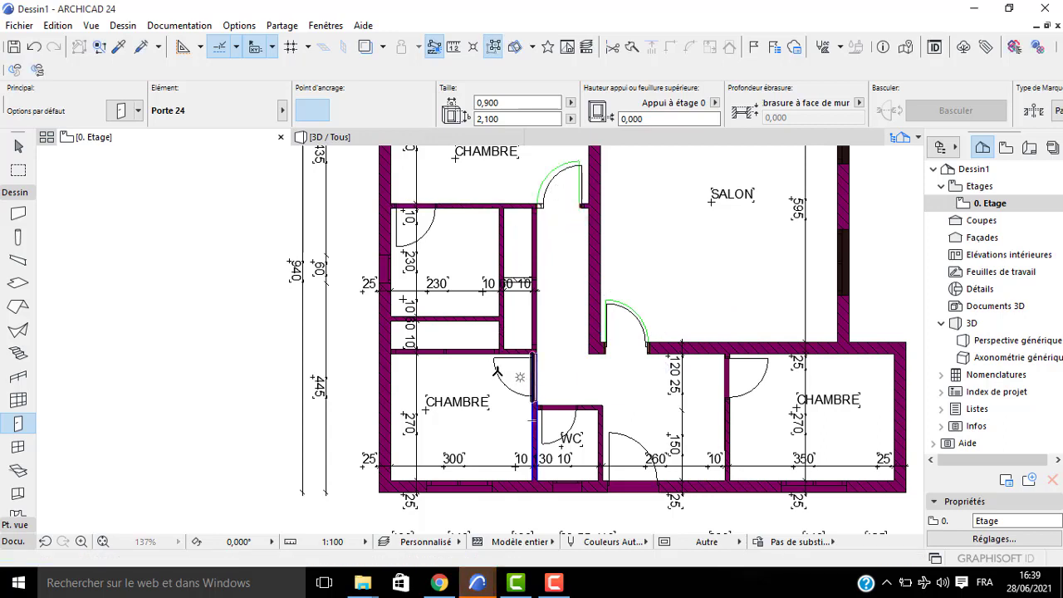
click(508, 364)
Place the door of the 230-wide room and the door of the lower-right CHAMBRE, opening as drawn
click(416, 219)
click(411, 232)
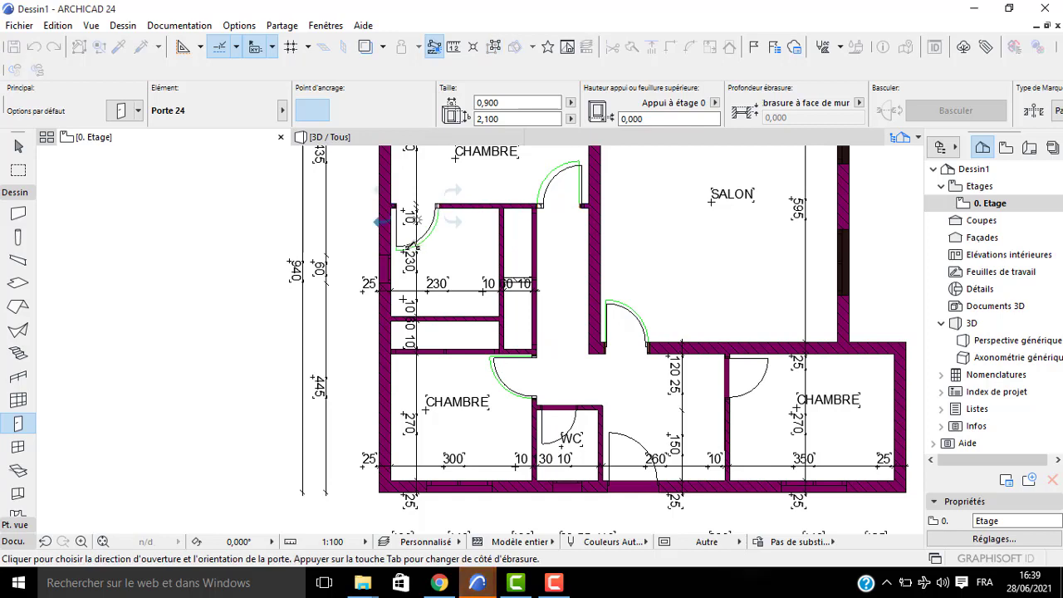
click(738, 381)
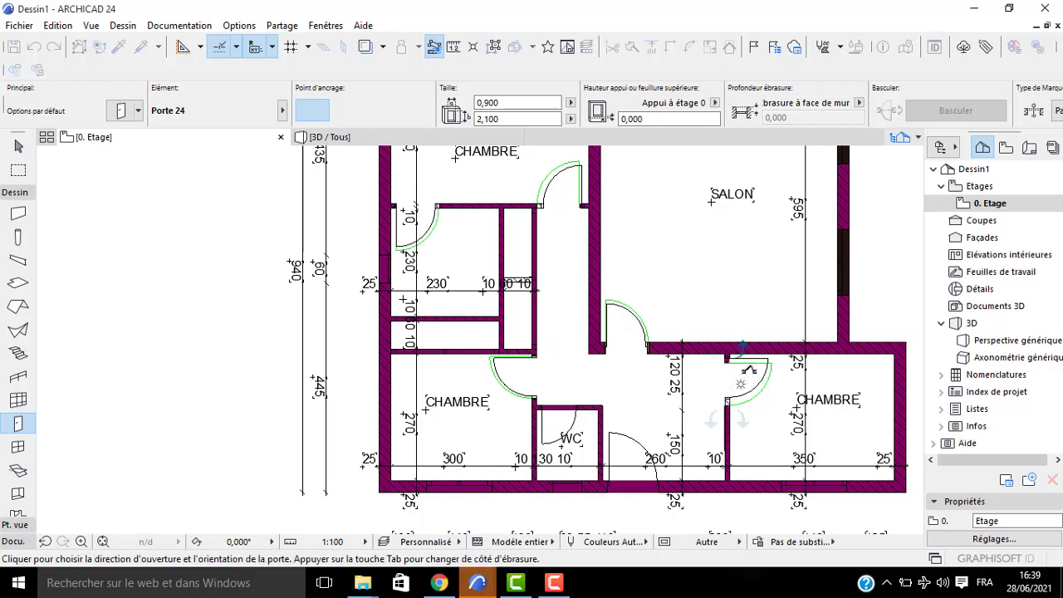
click(742, 416)
Place the entrance door in the lower exterior wall and the WC door, both opening inward as drawn
click(637, 486)
click(558, 423)
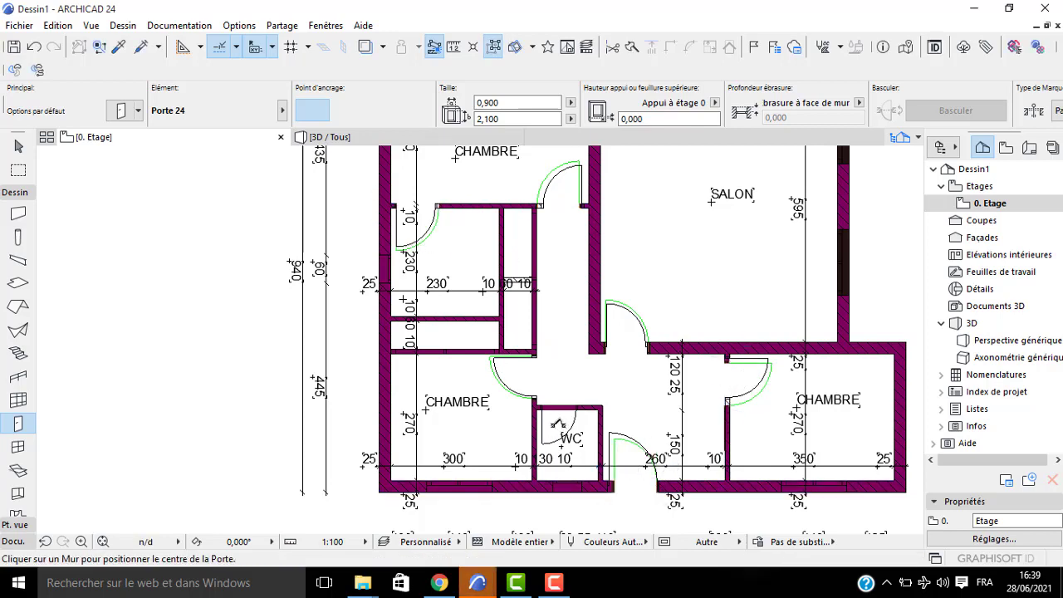
click(562, 420)
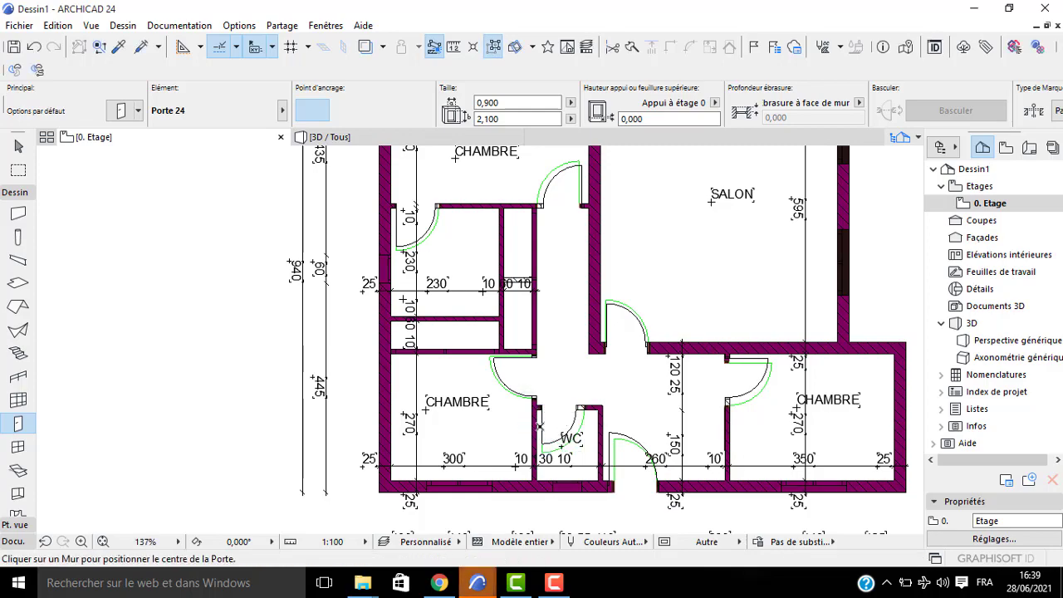
Set the width of the door to the 230-wide room to 0.800 m
scroll(553, 414, up, 4)
key(Escape)
click(546, 403)
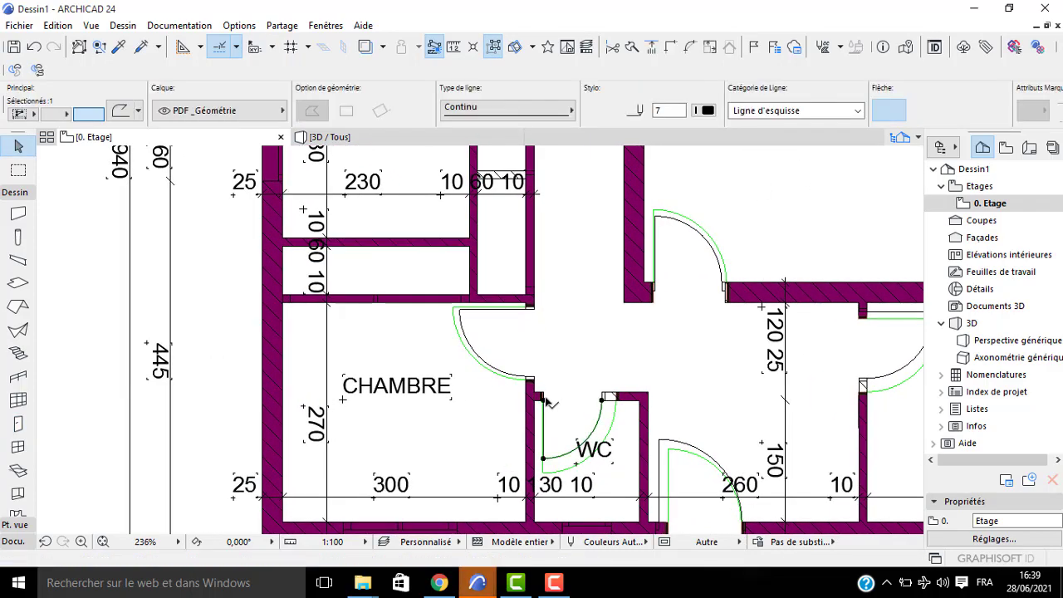
scroll(478, 362, down, 2)
middle_drag(386, 200, 445, 277)
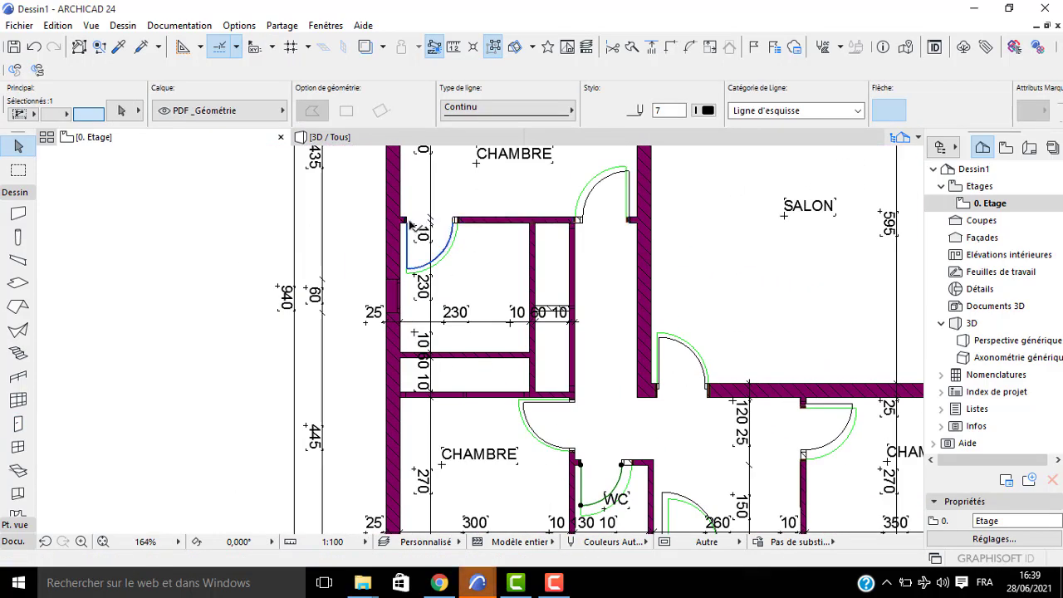
shift+click(411, 277)
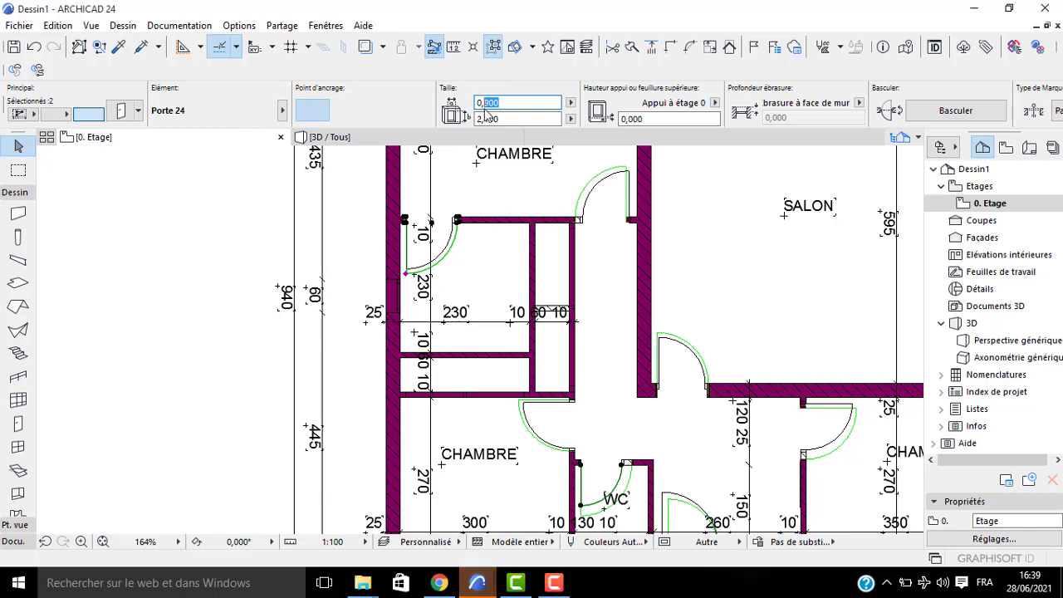
click(571, 253)
Move the 0.800 m door of the 230-wide room so its hinge-side jamb lines up with the door drawn on the plan
scroll(422, 227, up, 10)
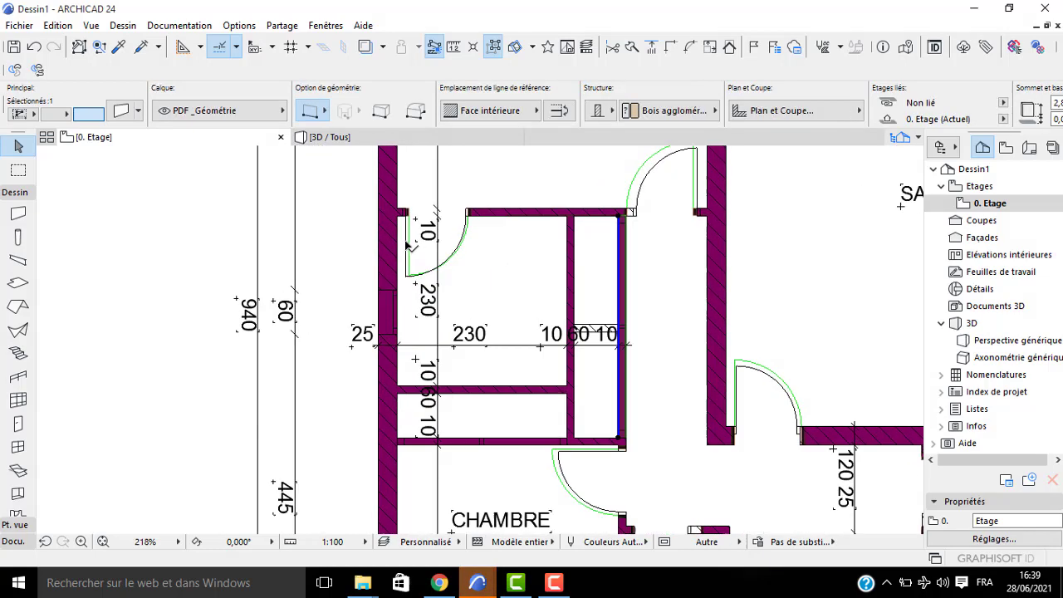
click(408, 164)
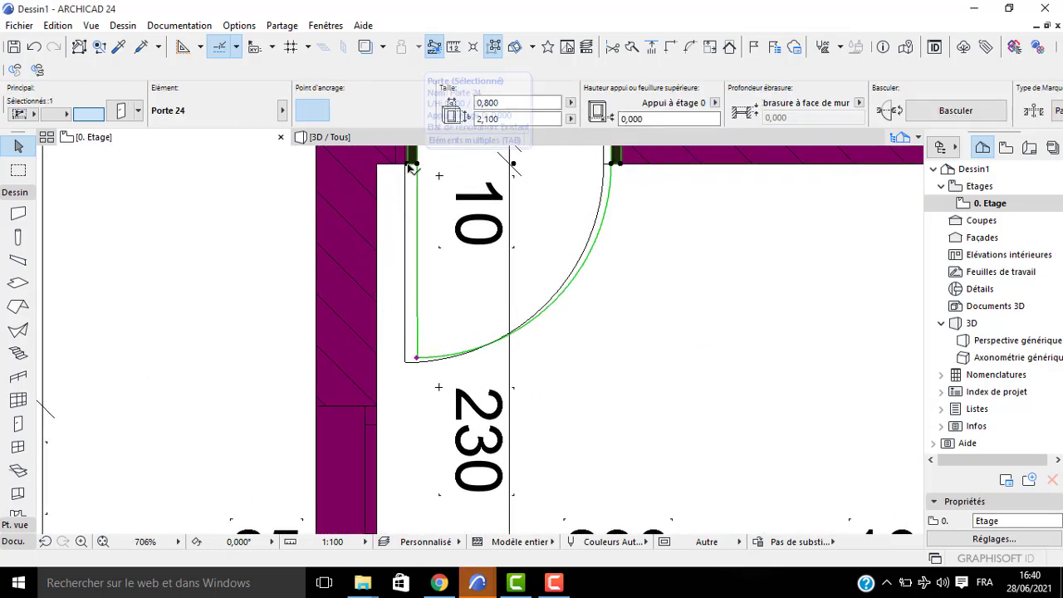
click(408, 164)
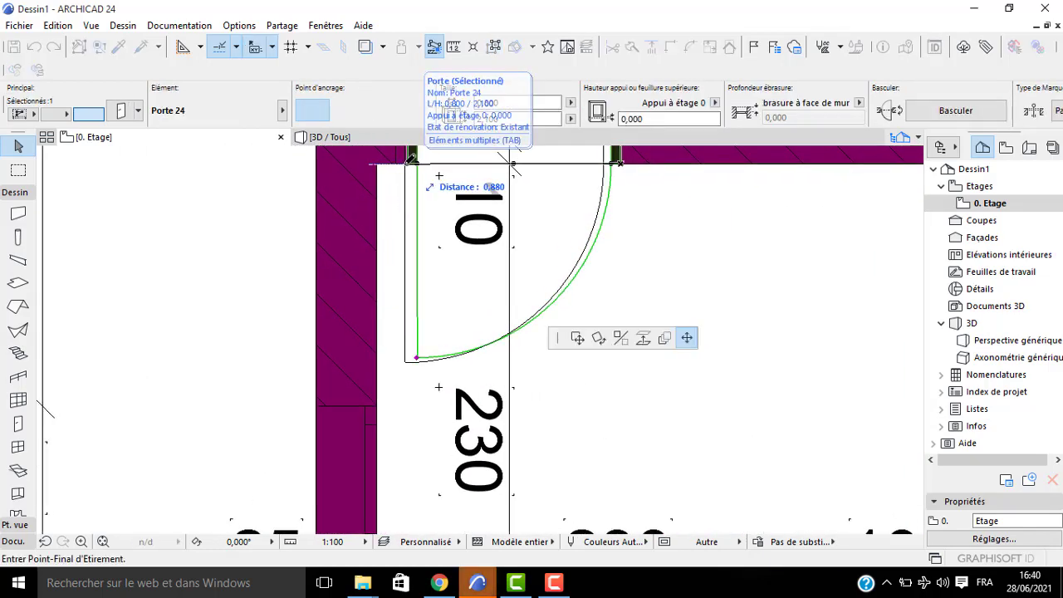
click(577, 339)
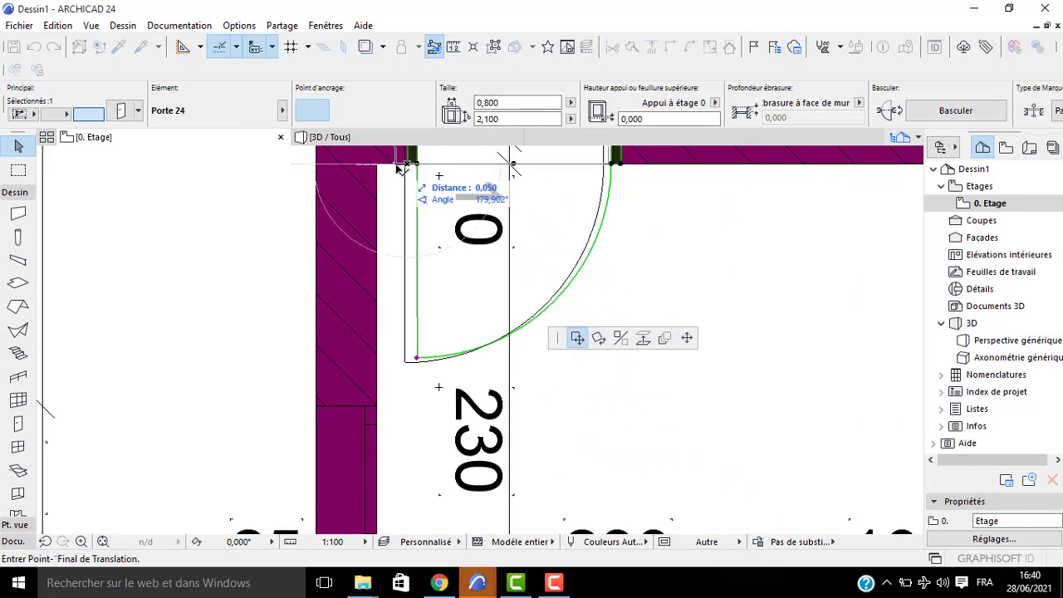
click(404, 169)
Move the upper CHAMBRE's door to align its hinge side with the drawn door, and clear the selection
scroll(548, 225, down, 2)
middle_drag(742, 218, 576, 374)
middle_drag(798, 333, 541, 331)
scroll(662, 344, up, 3)
click(685, 331)
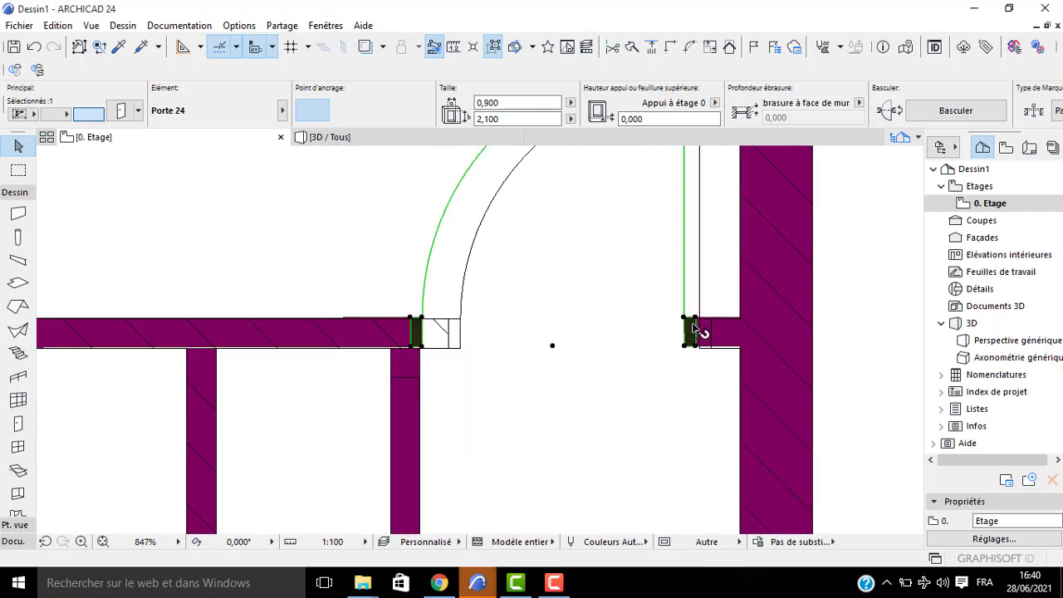
click(695, 322)
scroll(631, 353, down, 7)
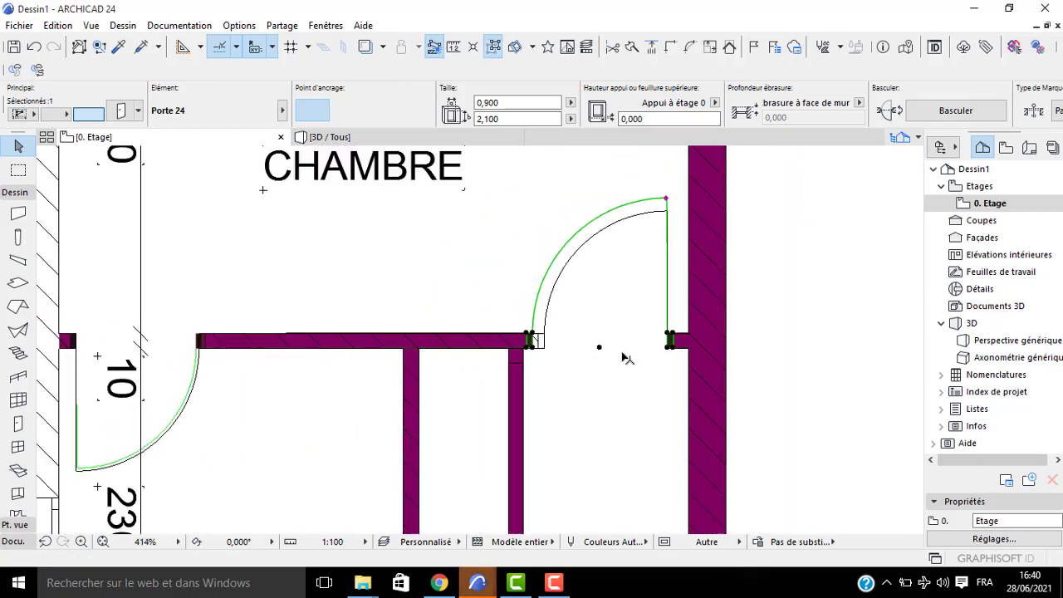
scroll(570, 261, down, 3)
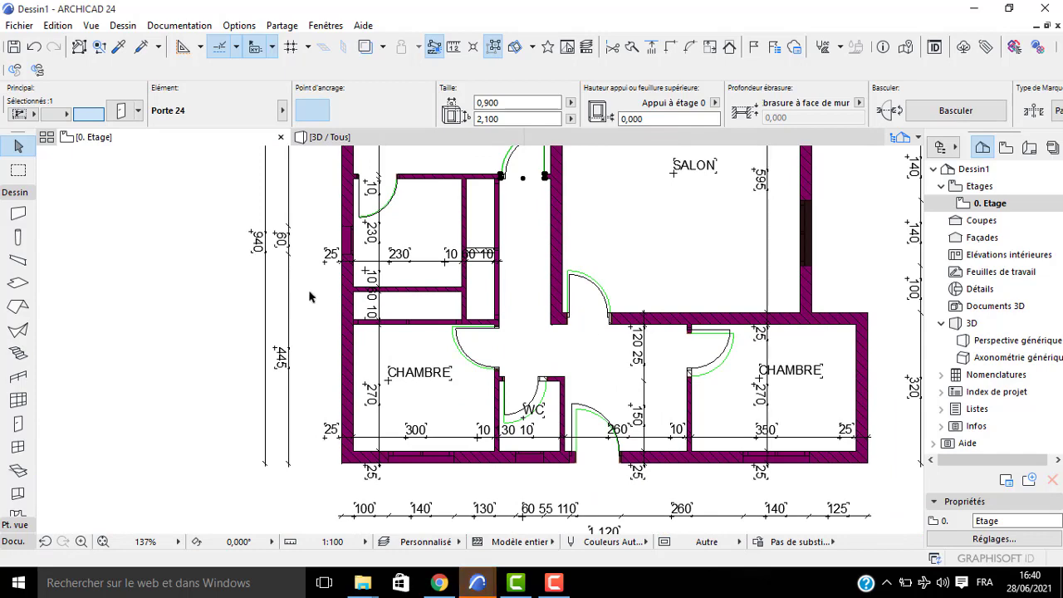
click(309, 297)
Display the model in 3D perspective and orbit it to examine the walls, doors and windows
scroll(250, 318, down, 3)
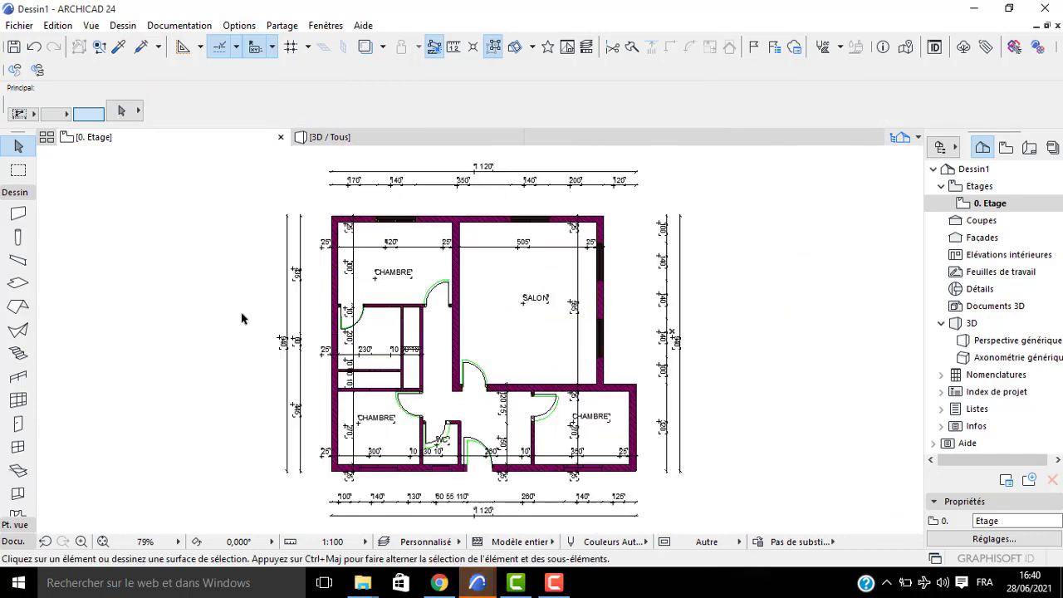
click(331, 137)
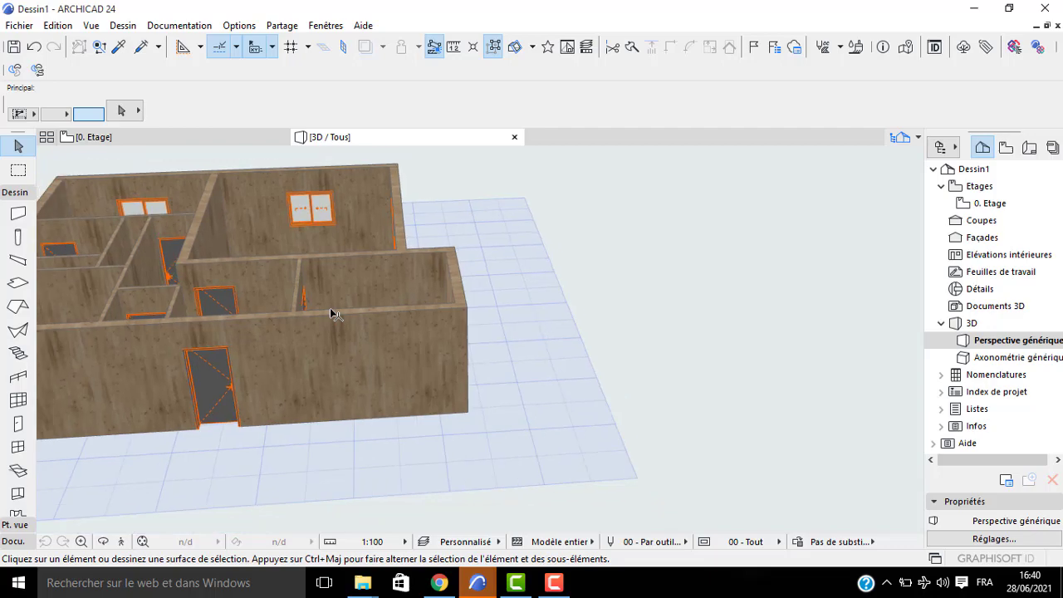
middle_drag(334, 314, 706, 353)
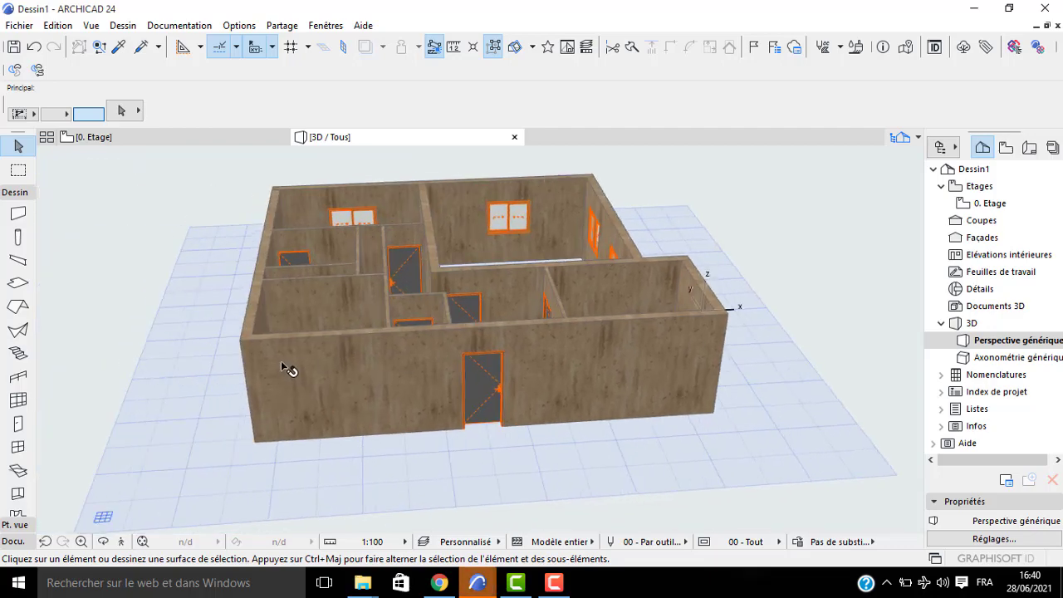
shift+middle_drag(286, 366, 466, 348)
click(553, 583)
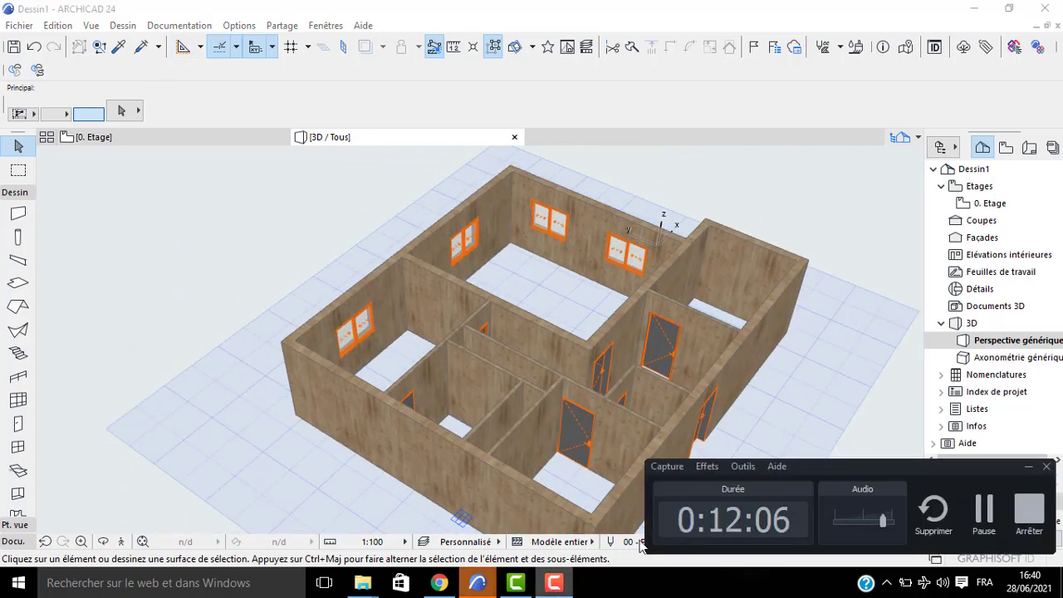